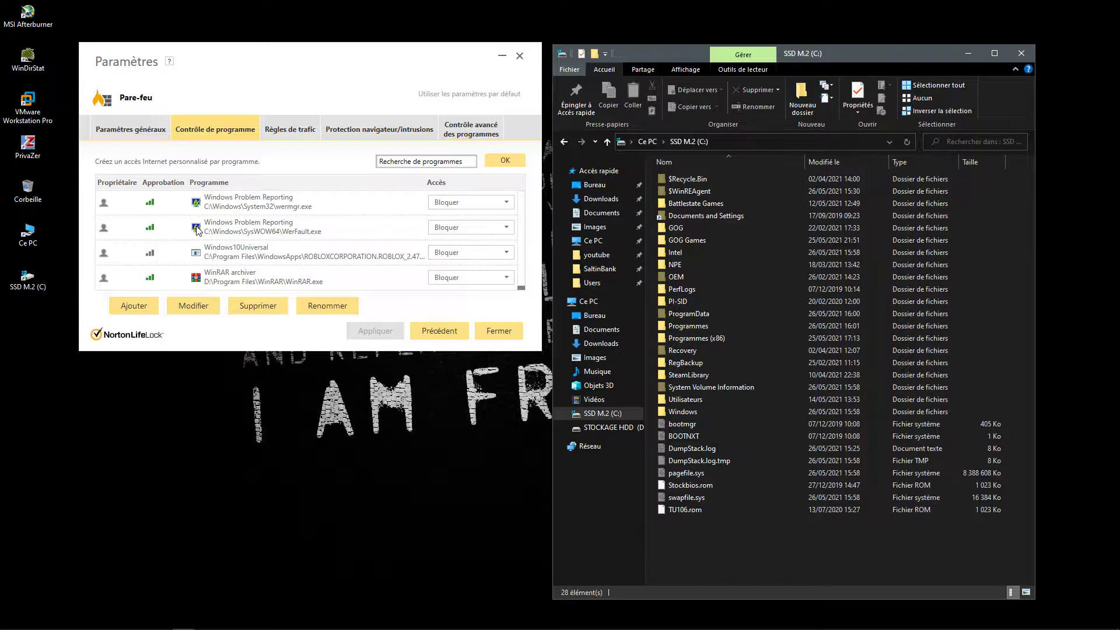
Step: Switch to Firefox and search the web for "living off atacj"
mouse_move(123, 627)
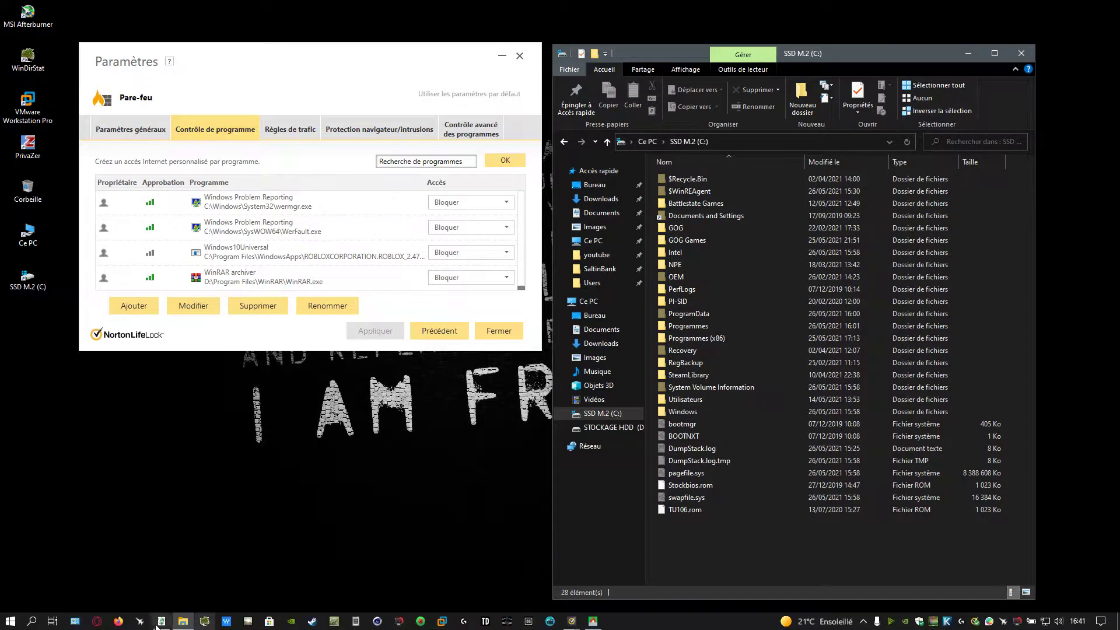
click(122, 624)
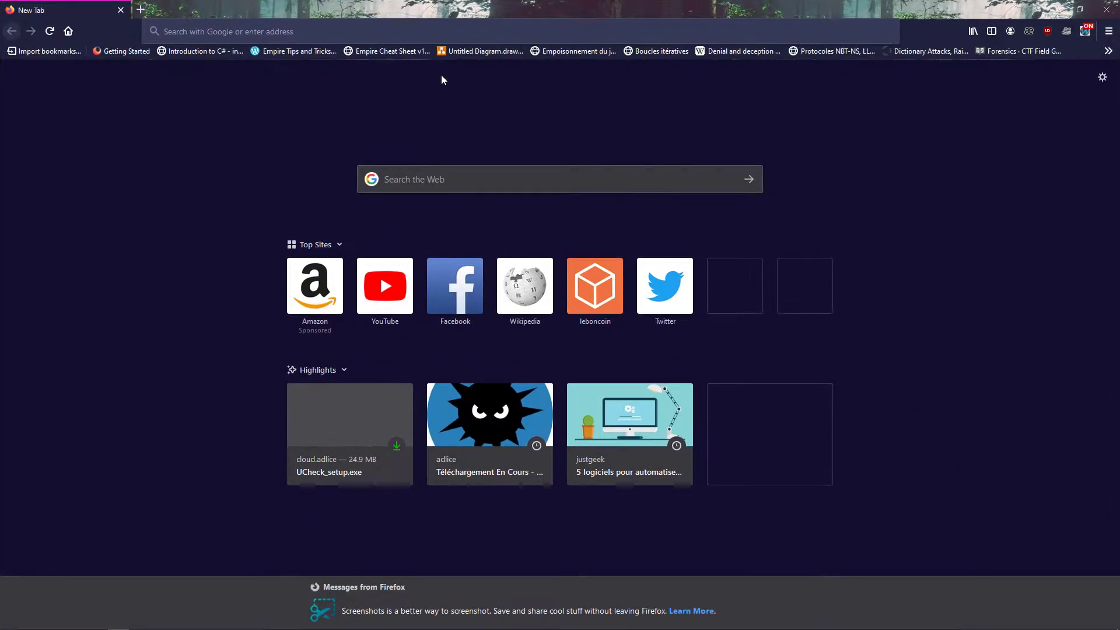
click(436, 180)
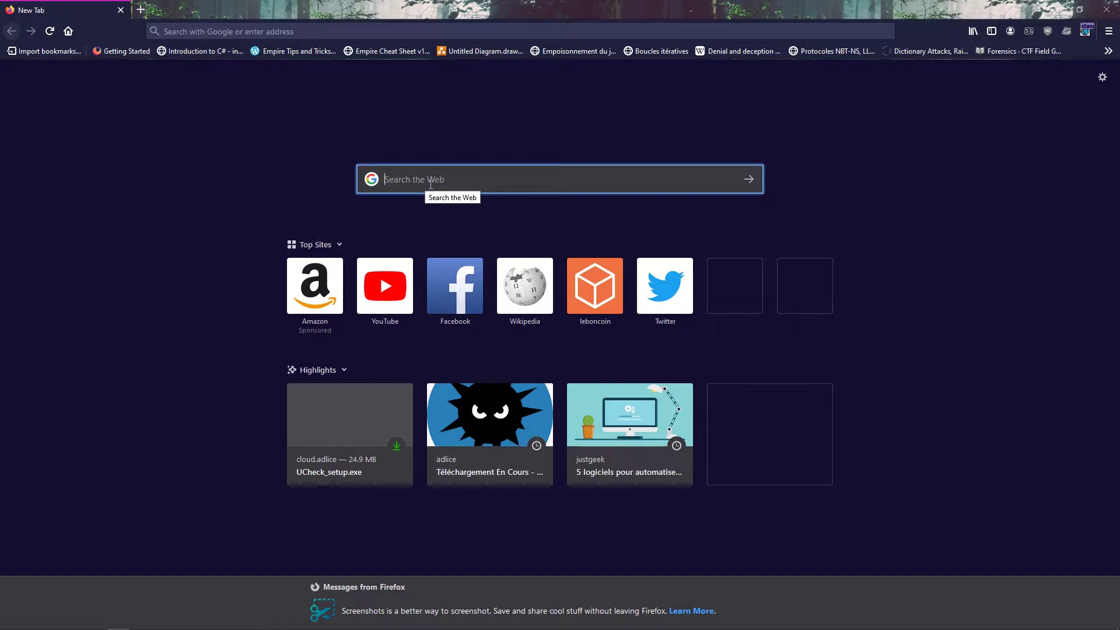
text(living off atacj)
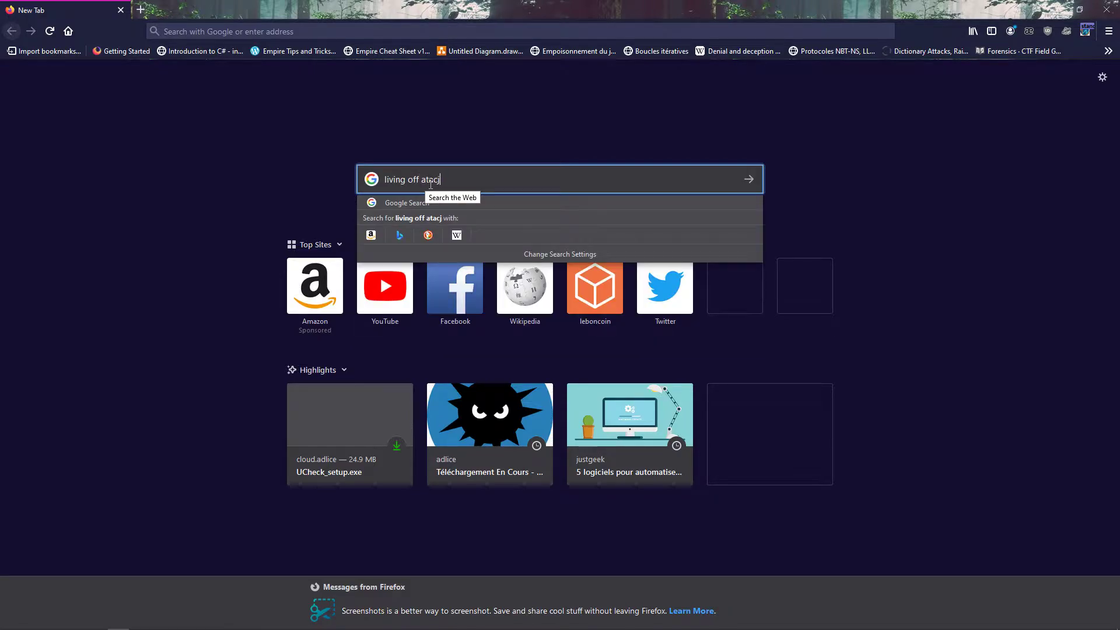
key(Return)
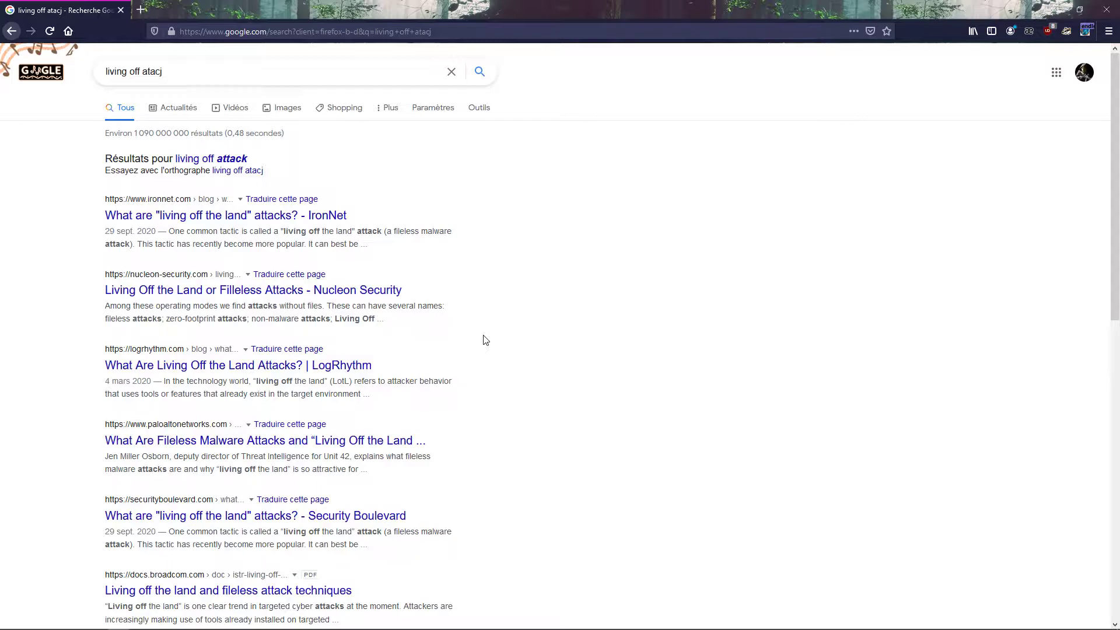
Step: Open the Security Boulevard result on "living off the land" attacks and examine the attack diagram and defence section
click(365, 516)
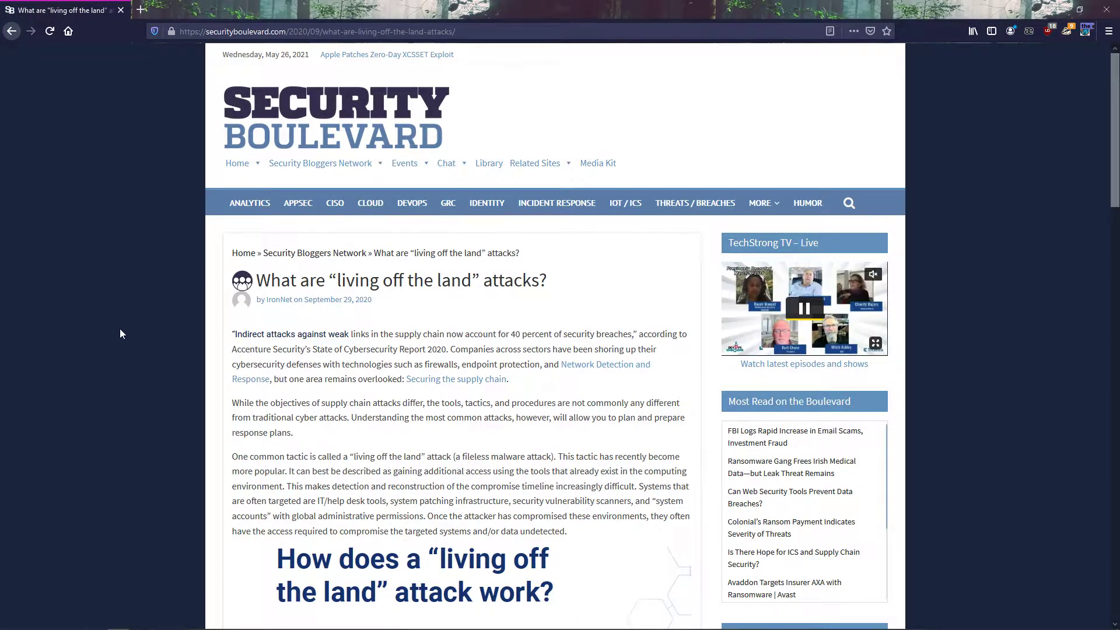
scroll(123, 303, down, 7)
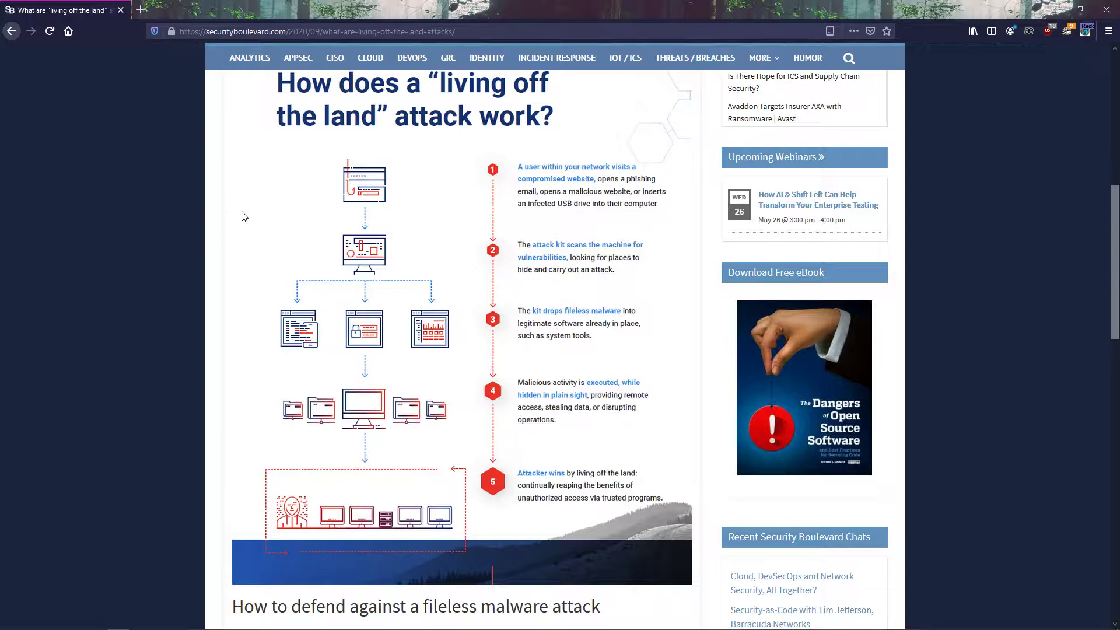
scroll(258, 218, down, 3)
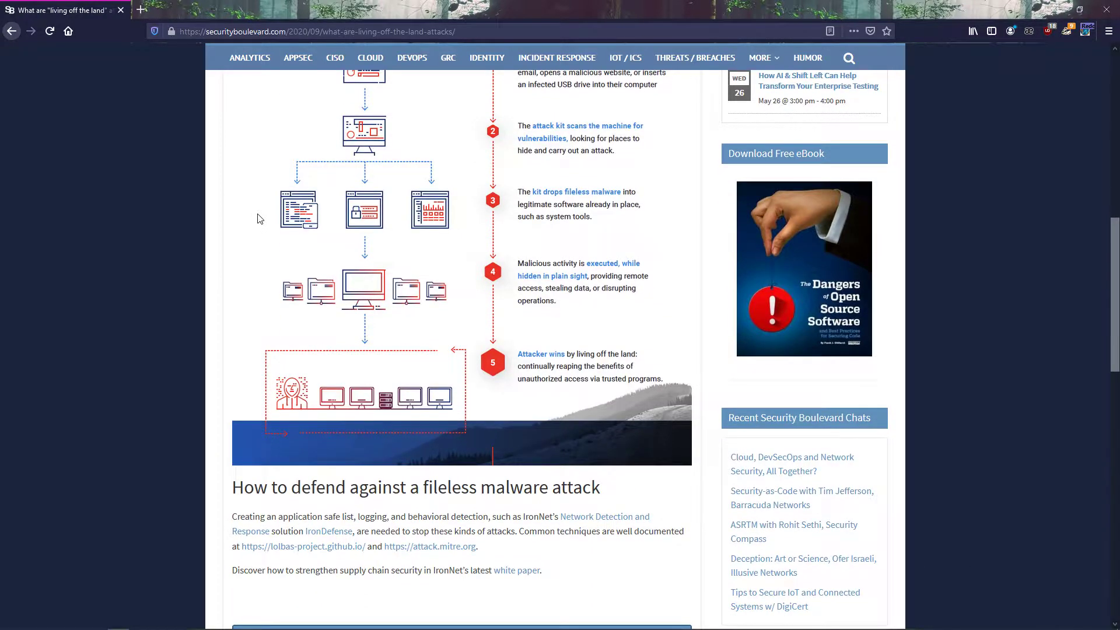
scroll(260, 220, down, 1)
scroll(258, 219, down, 2)
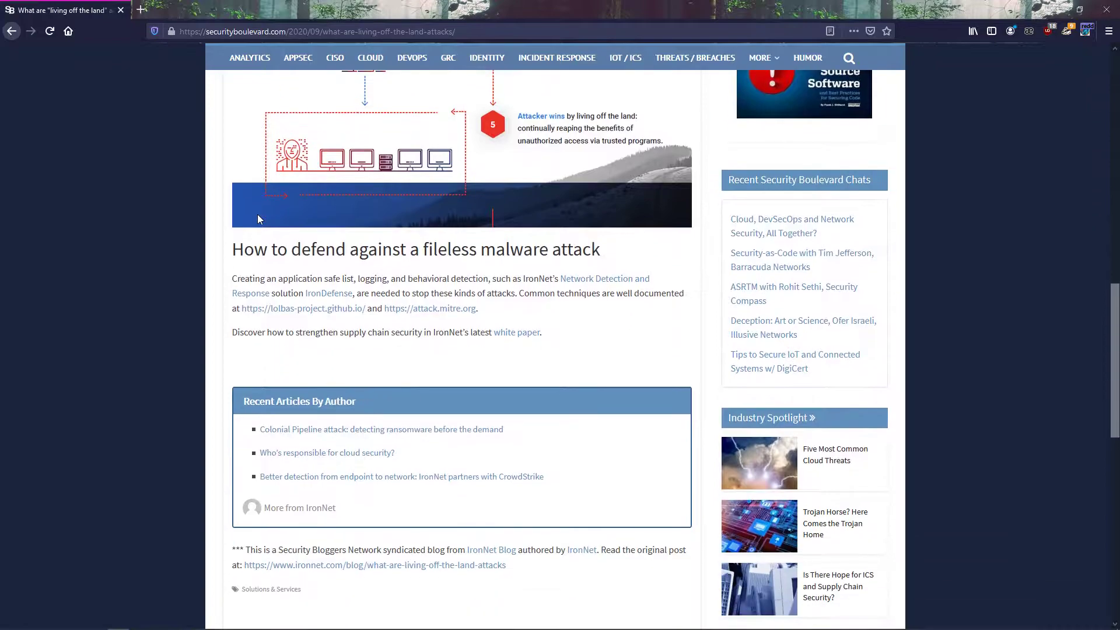
scroll(259, 220, down, 2)
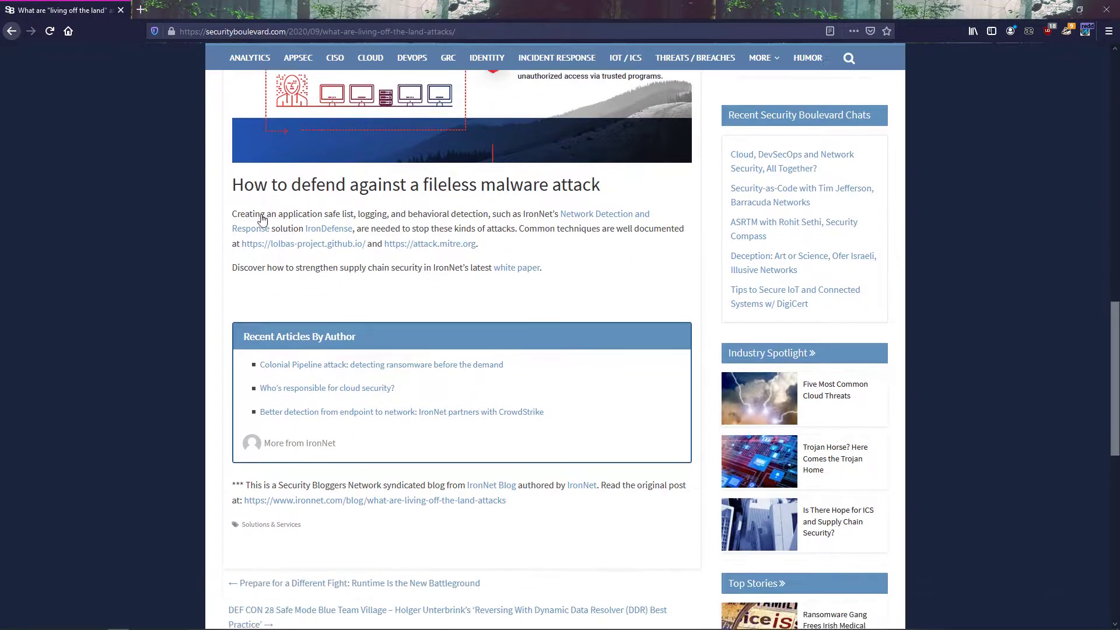
scroll(193, 321, up, 5)
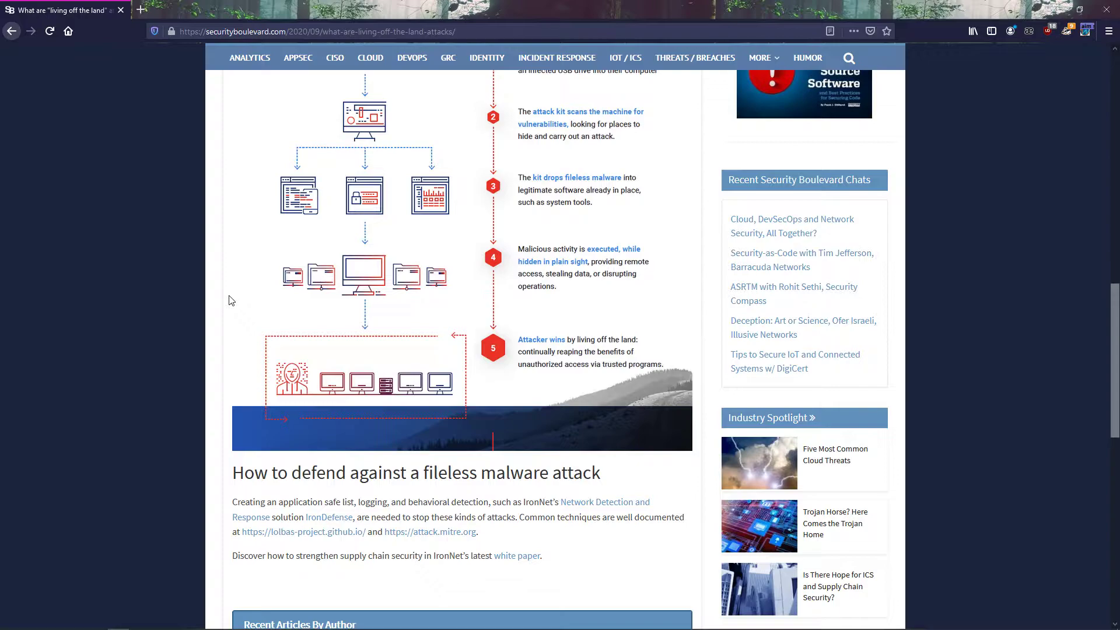
Step: Search for "lolbins" in a new tab and open the first GitHub LOLBins and LOLScripts result in a separate tab
click(140, 9)
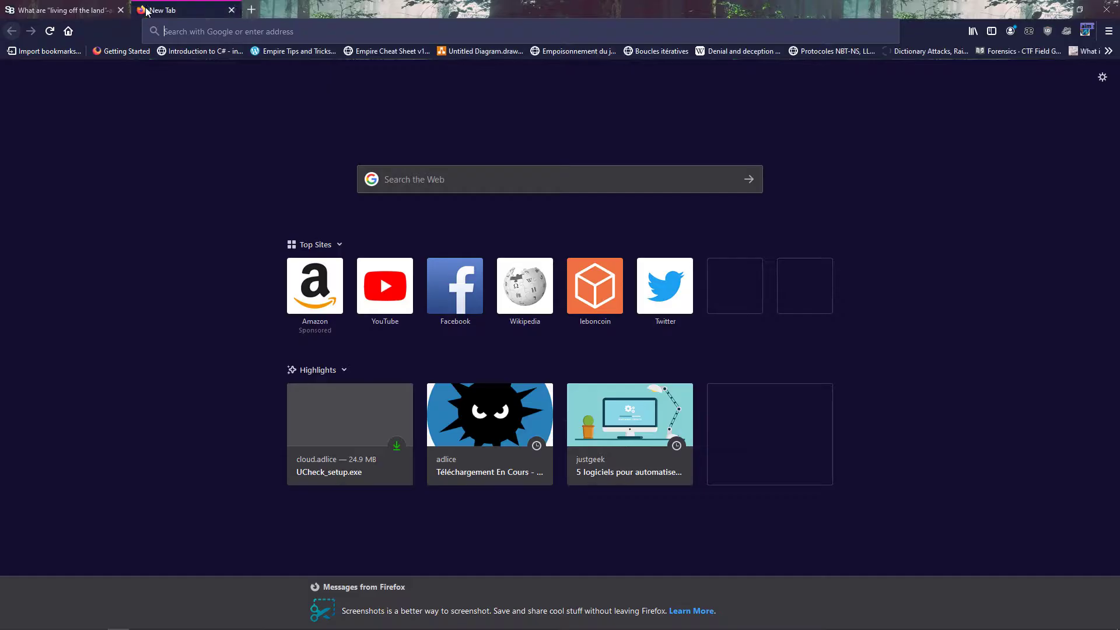
click(427, 190)
text(lo)
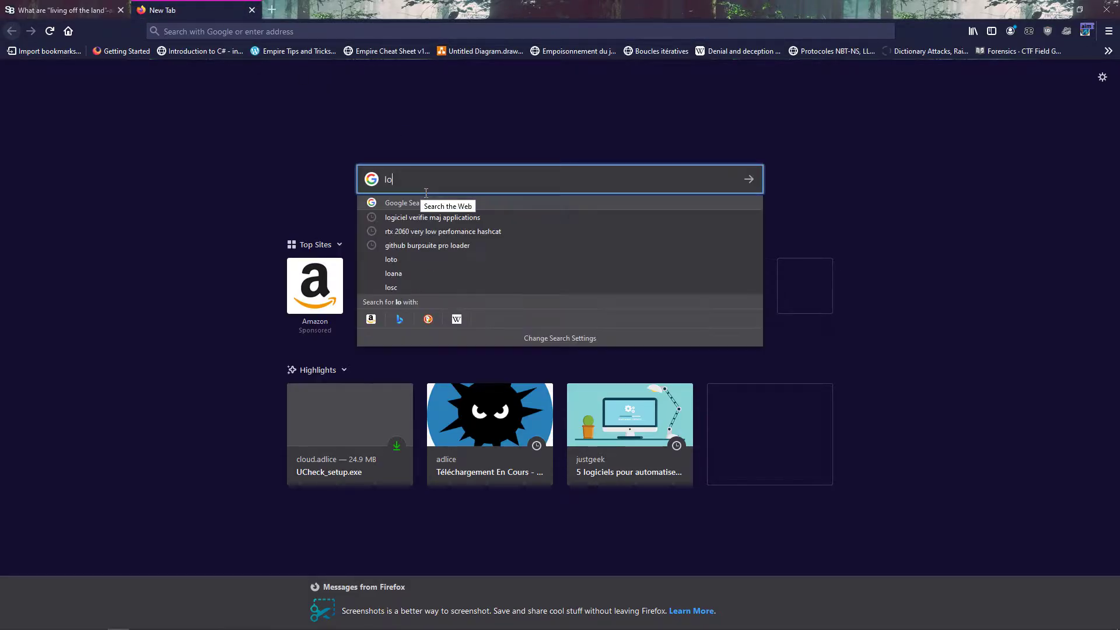
text(lbins)
key(Return)
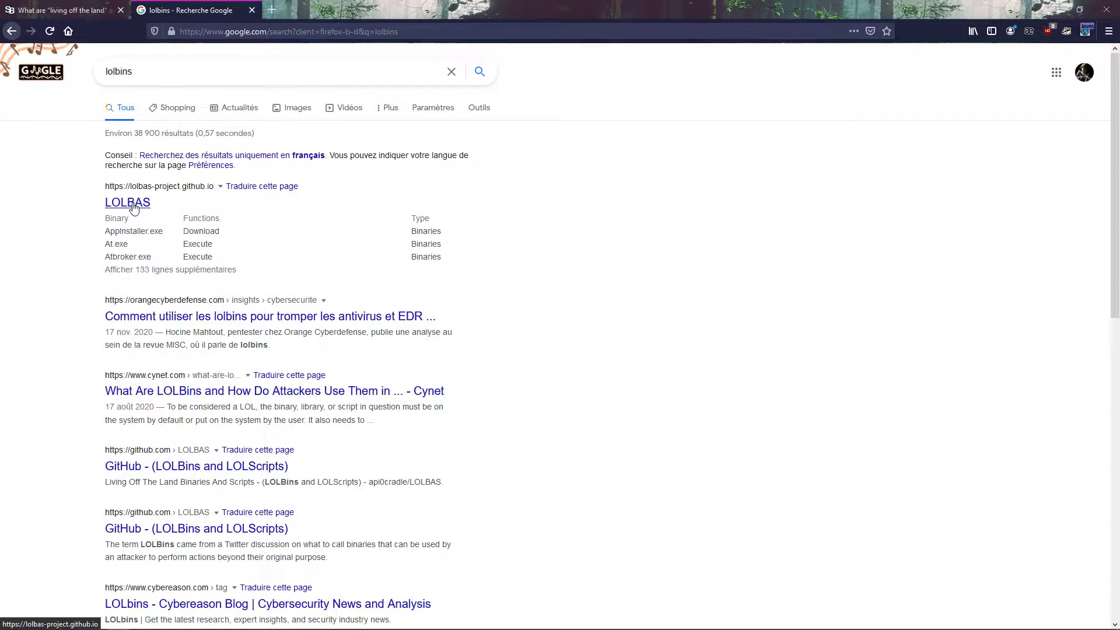
right_click(223, 465)
click(275, 302)
Step: Open the LOLBAS project site from the results and look through its list of binaries, functions and scripts
click(142, 204)
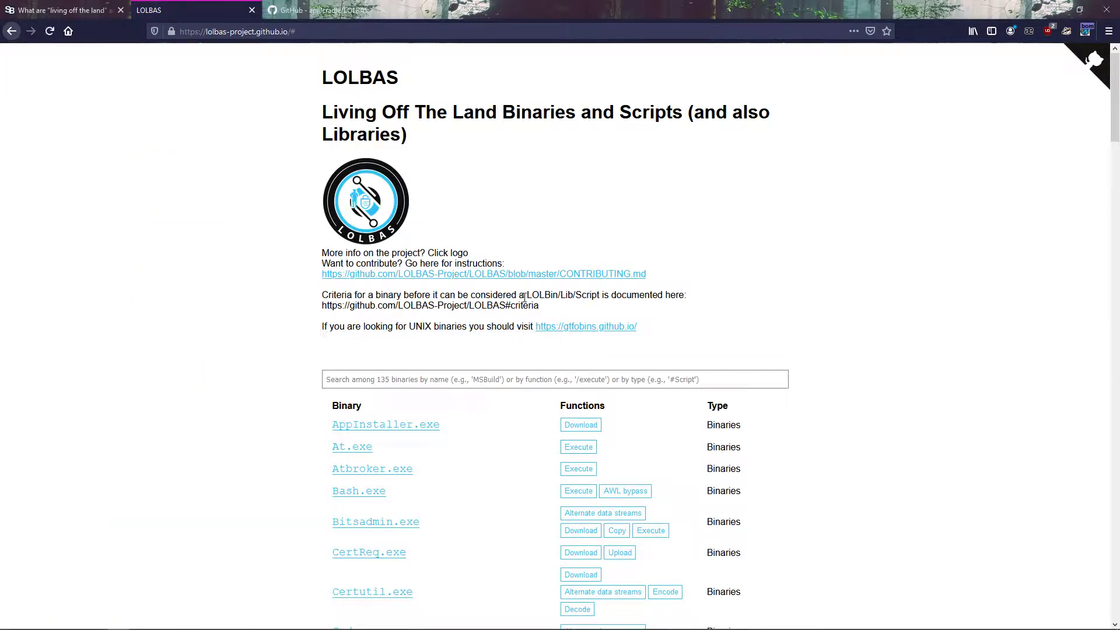
scroll(400, 313, down, 3)
scroll(400, 314, down, 20)
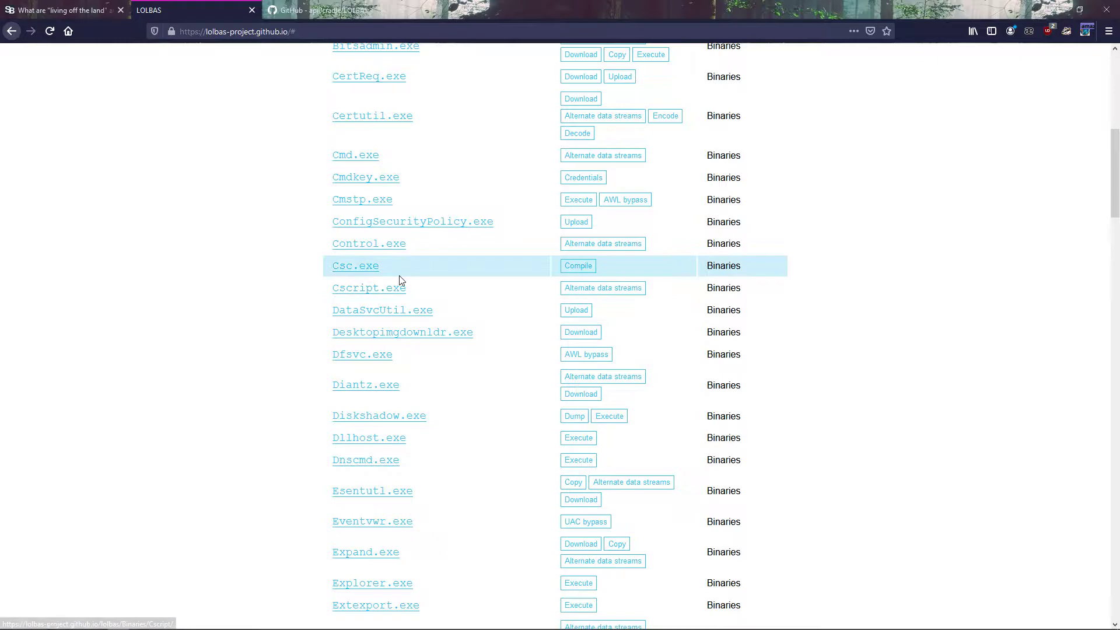
scroll(400, 280, down, 20)
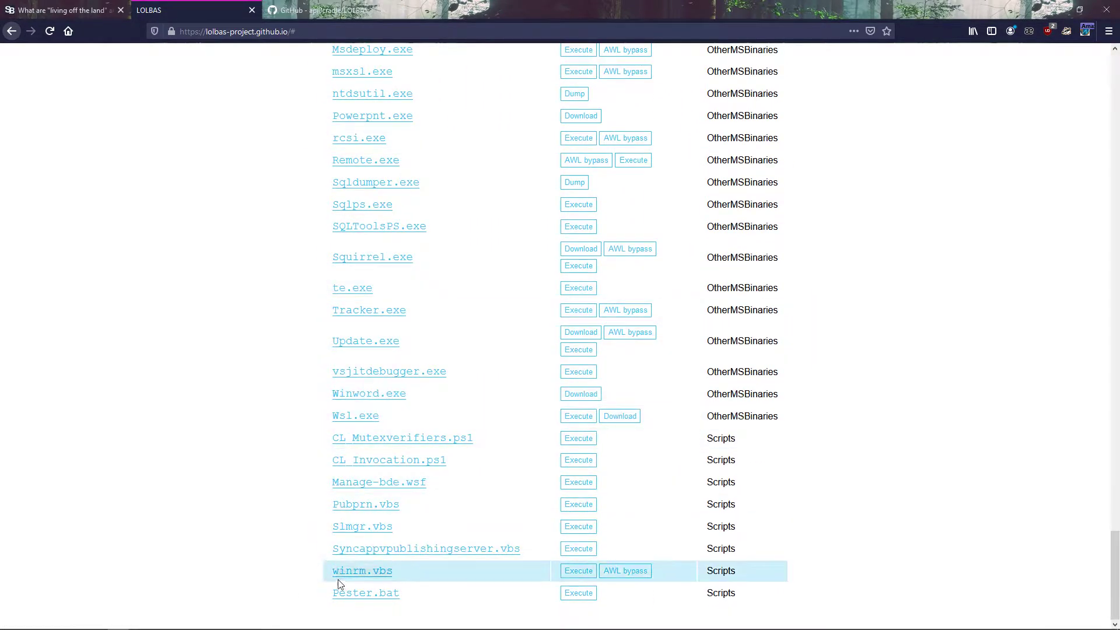
scroll(369, 552, up, 20)
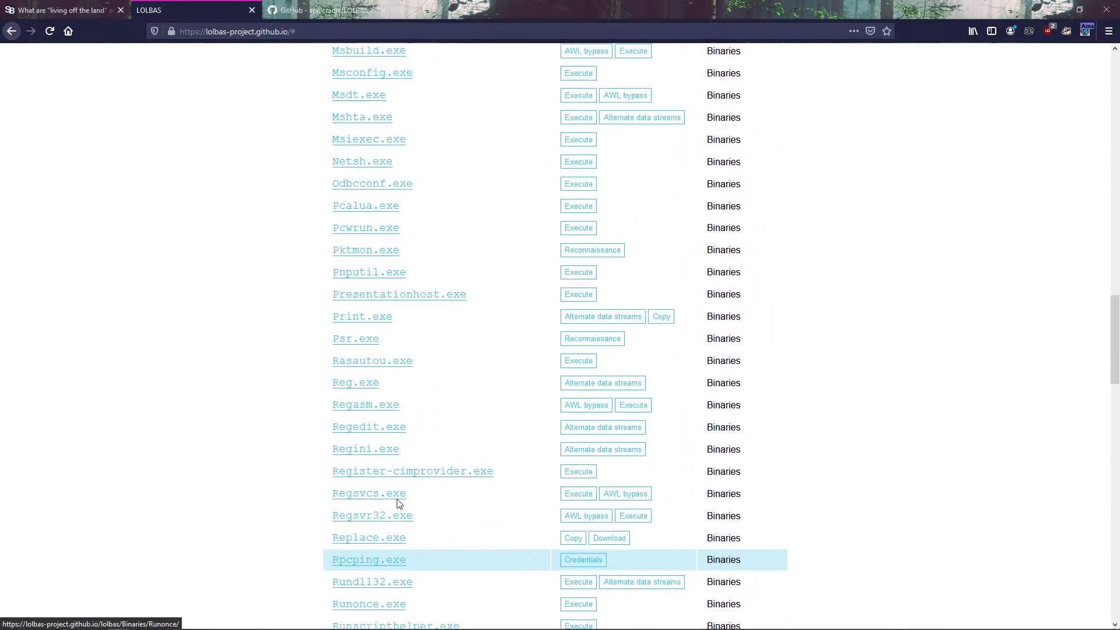
Step: Review the README of the api0cradle/LOLBAS GitHub repository, highlighting its "Living Off The Land Binaries and Scripts" heading
click(321, 10)
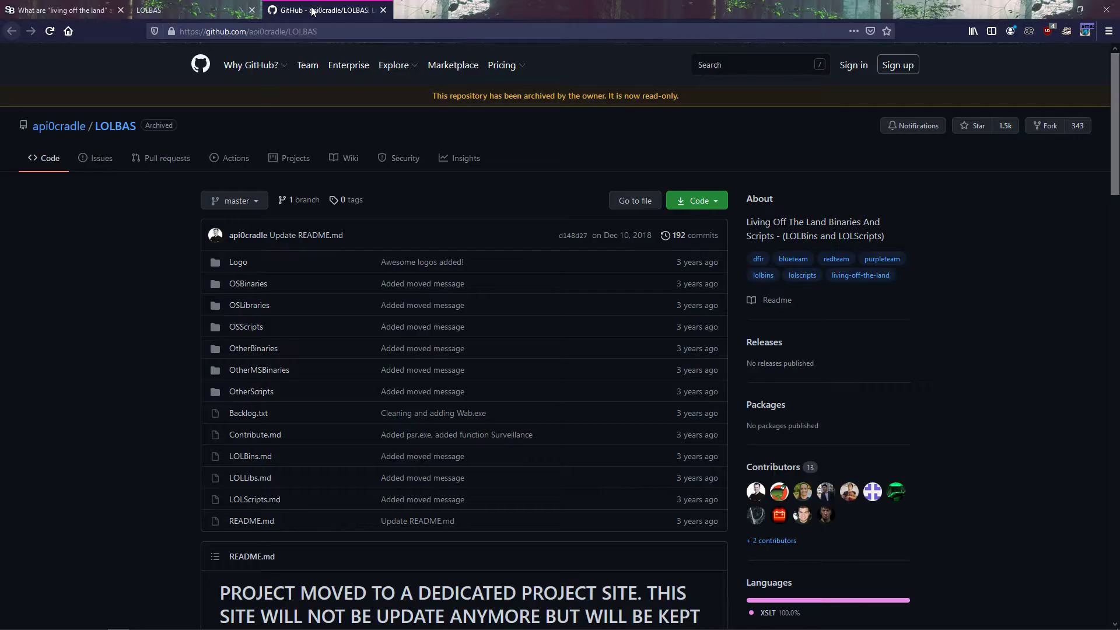
scroll(257, 269, down, 8)
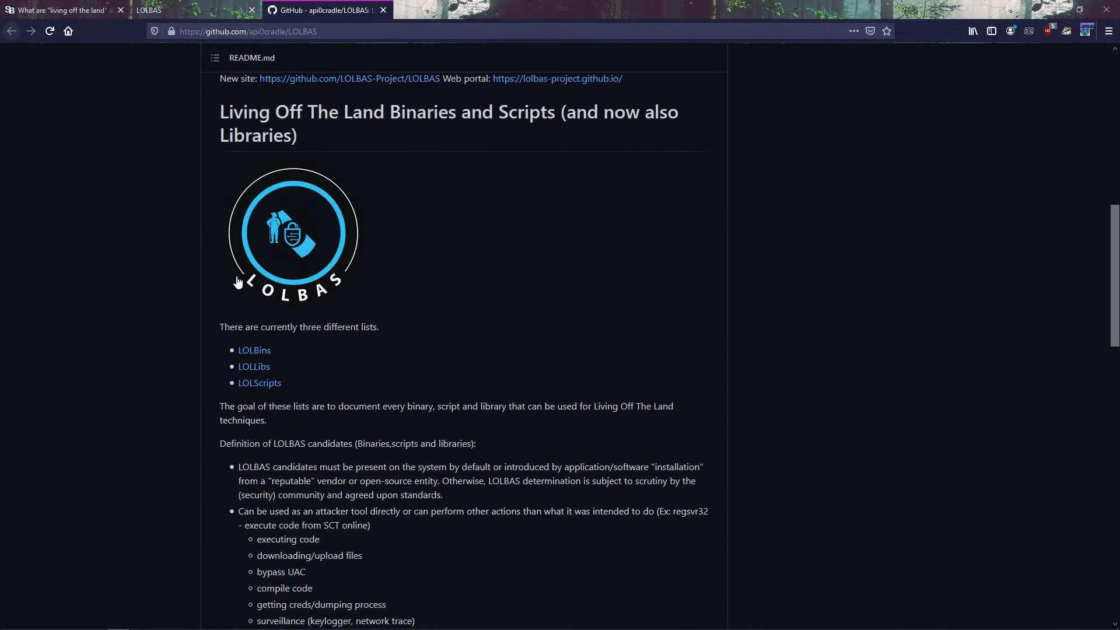
drag(422, 257, 217, 232)
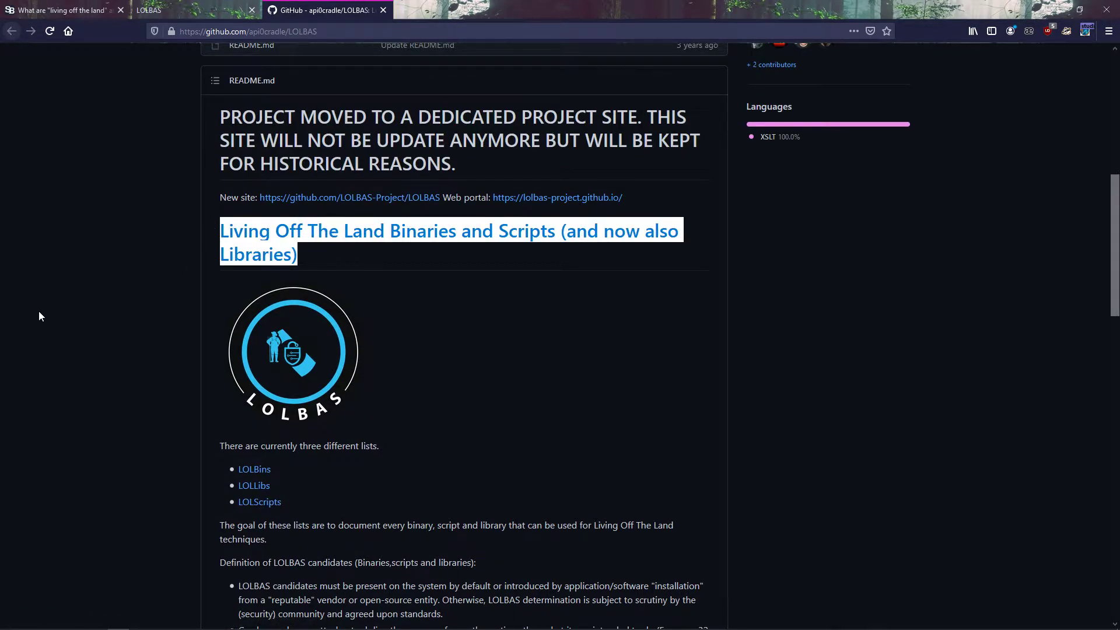
scroll(39, 315, down, 3)
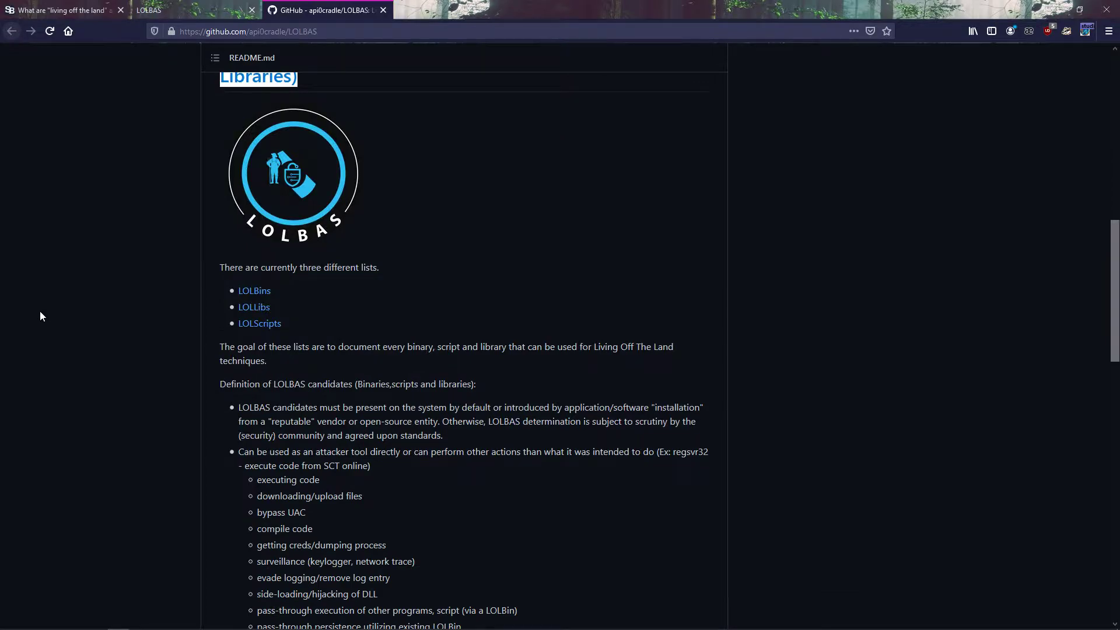
scroll(42, 315, down, 2)
scroll(50, 309, down, 10)
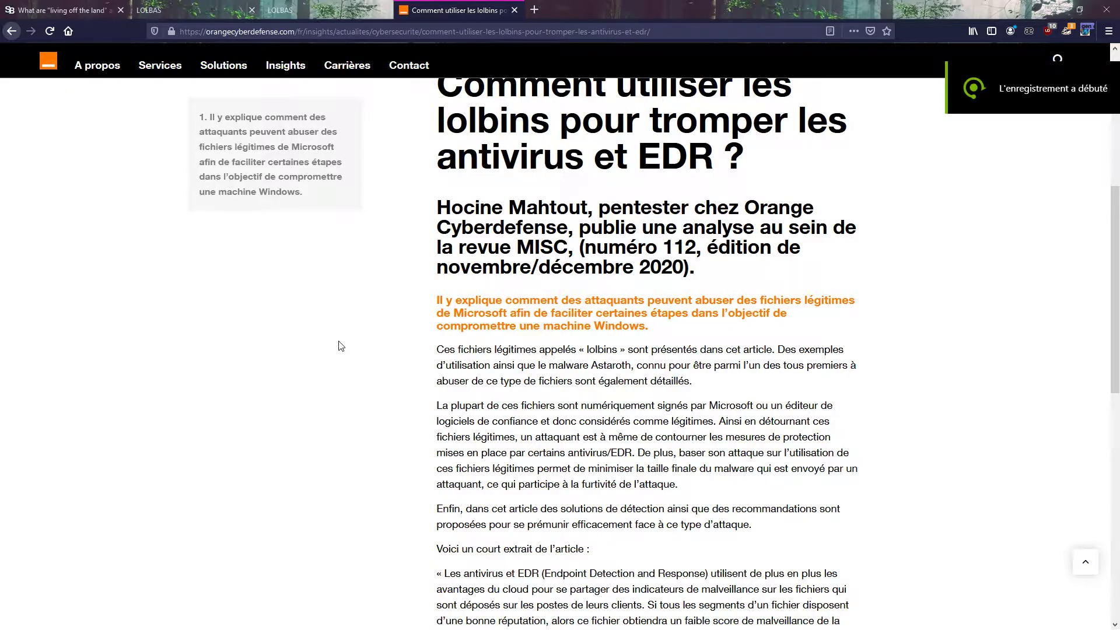
scroll(338, 341, up, 3)
scroll(340, 340, up, 1)
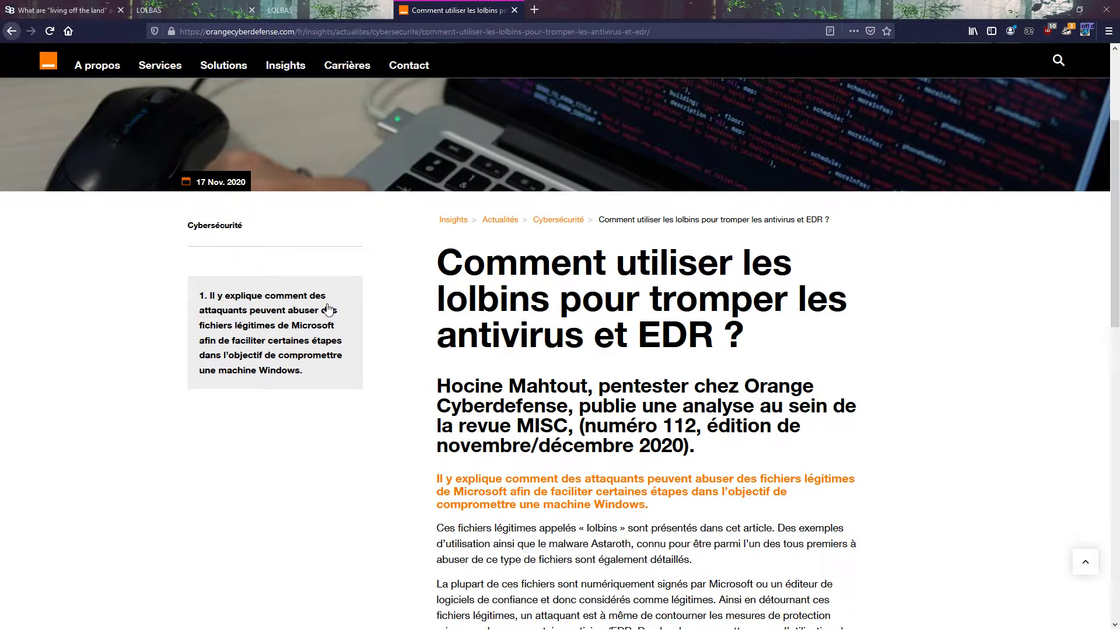
Step: Read the Orange Cyberdefense article on using lolbins to fool antivirus and EDR, highlighting its title
scroll(309, 319, down, 1)
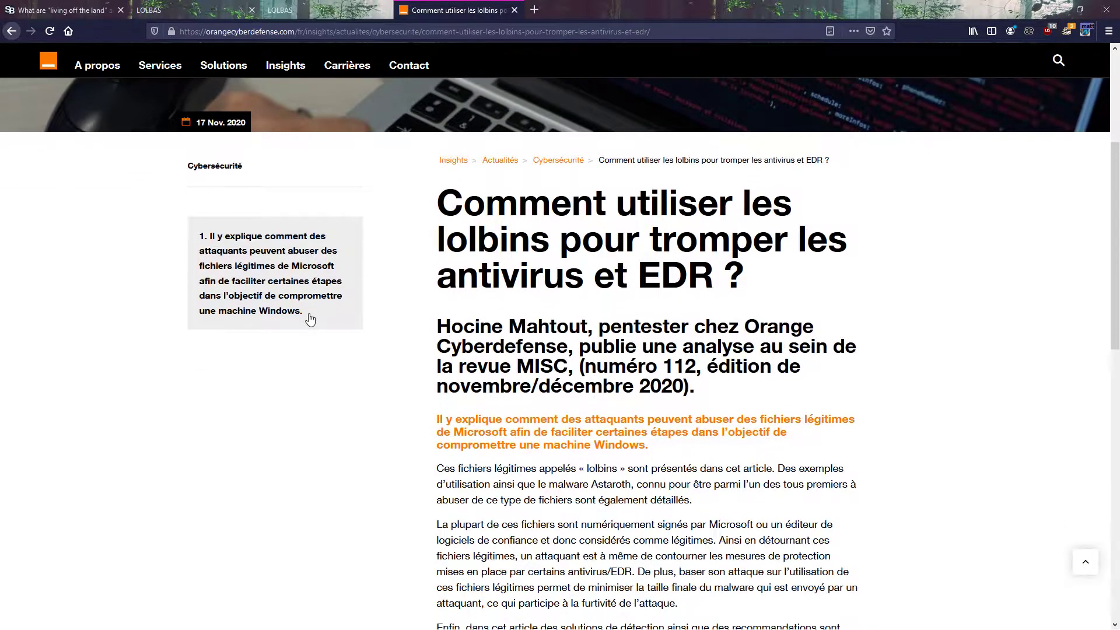
scroll(303, 320, down, 2)
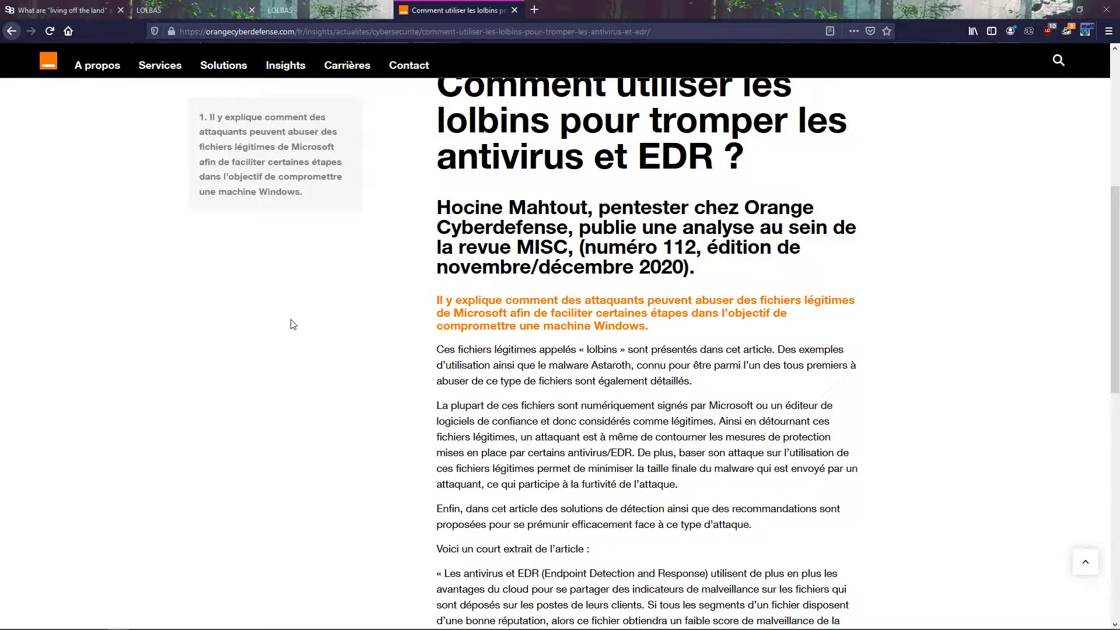
scroll(293, 324, down, 1)
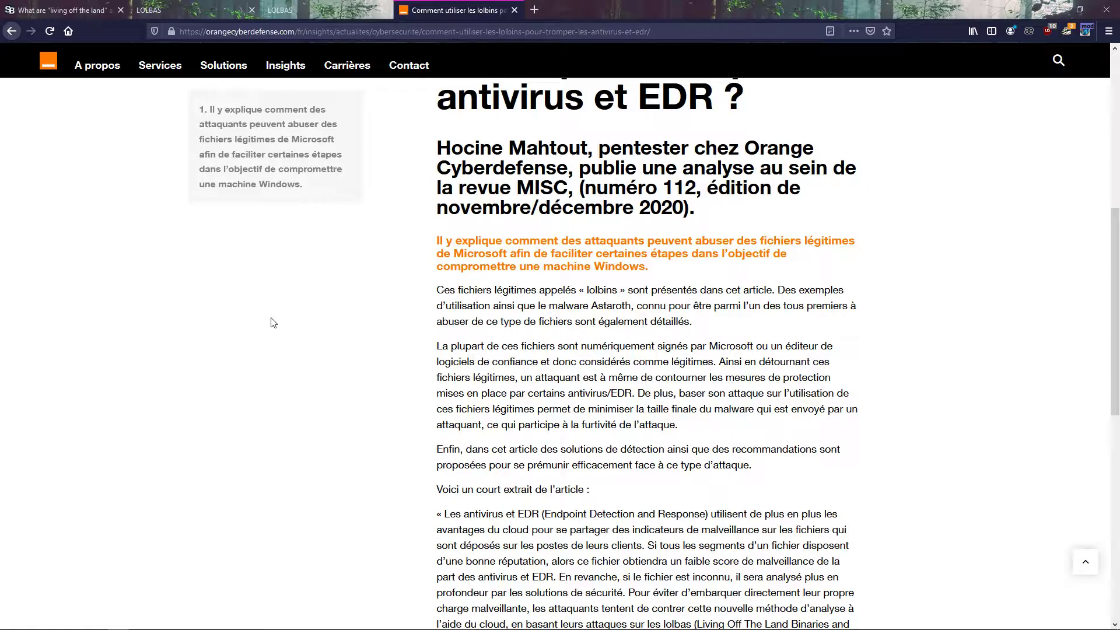
scroll(270, 324, up, 5)
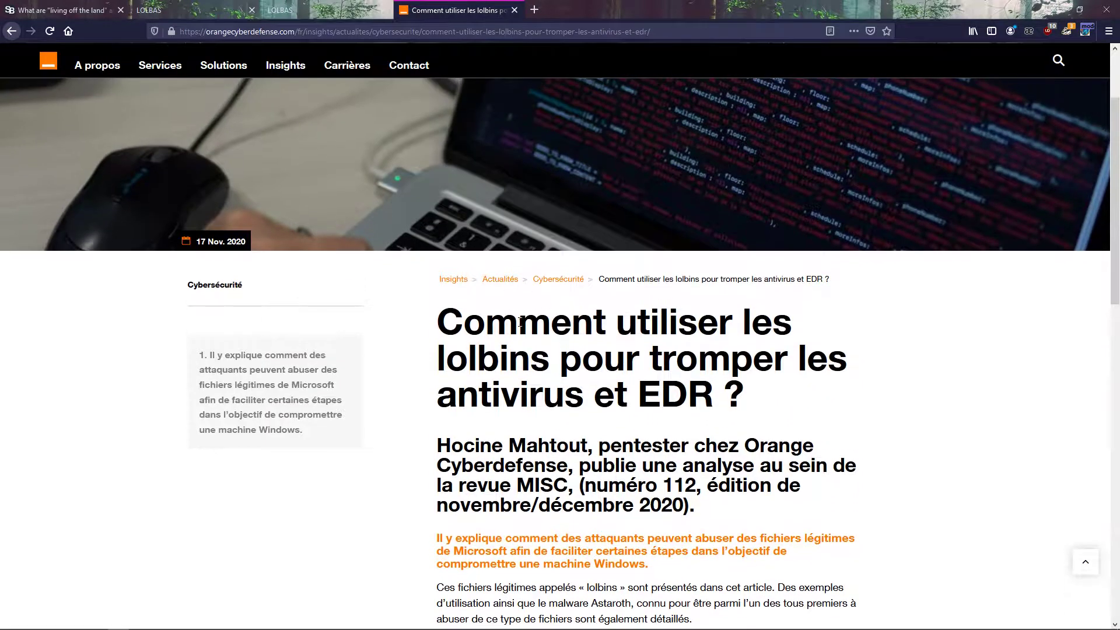
drag(446, 340, 817, 409)
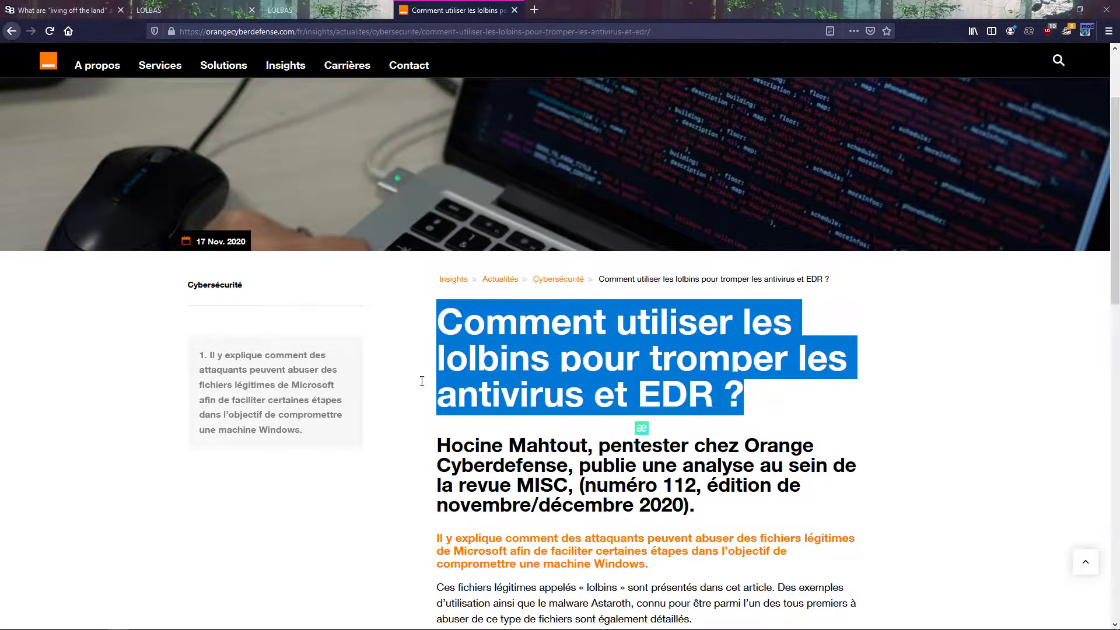
scroll(415, 404, down, 2)
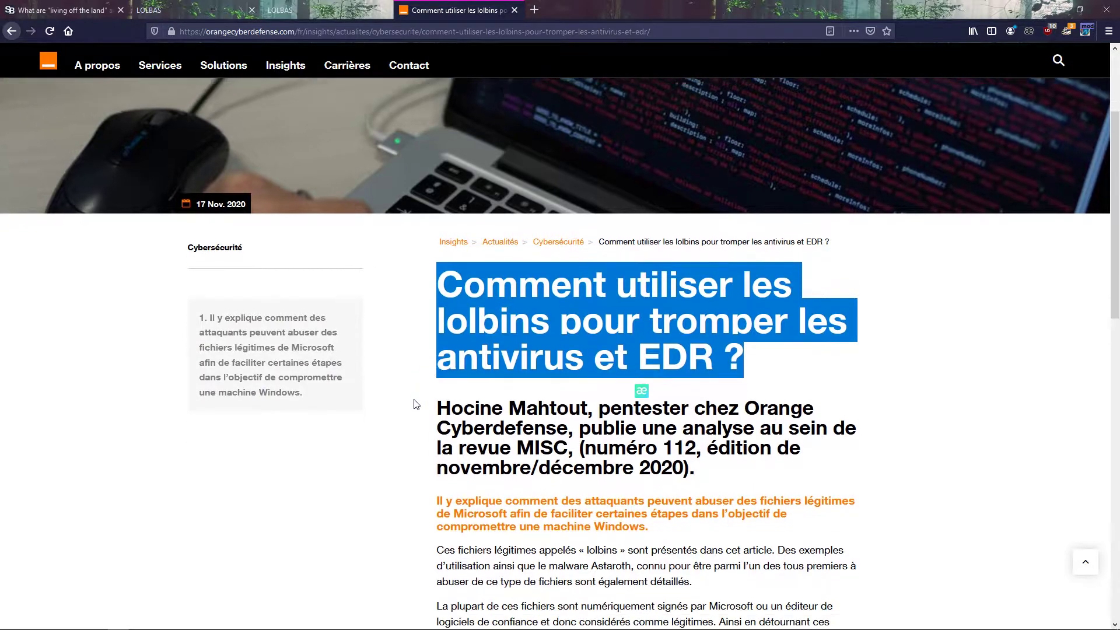
scroll(415, 403, down, 7)
scroll(405, 398, up, 2)
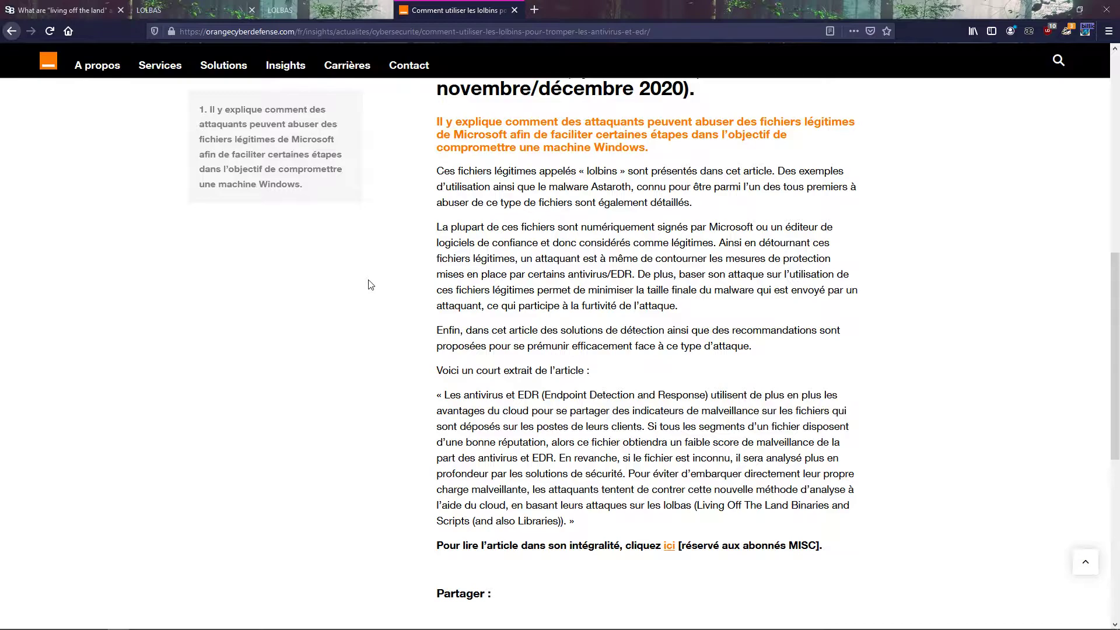
scroll(374, 279, down, 2)
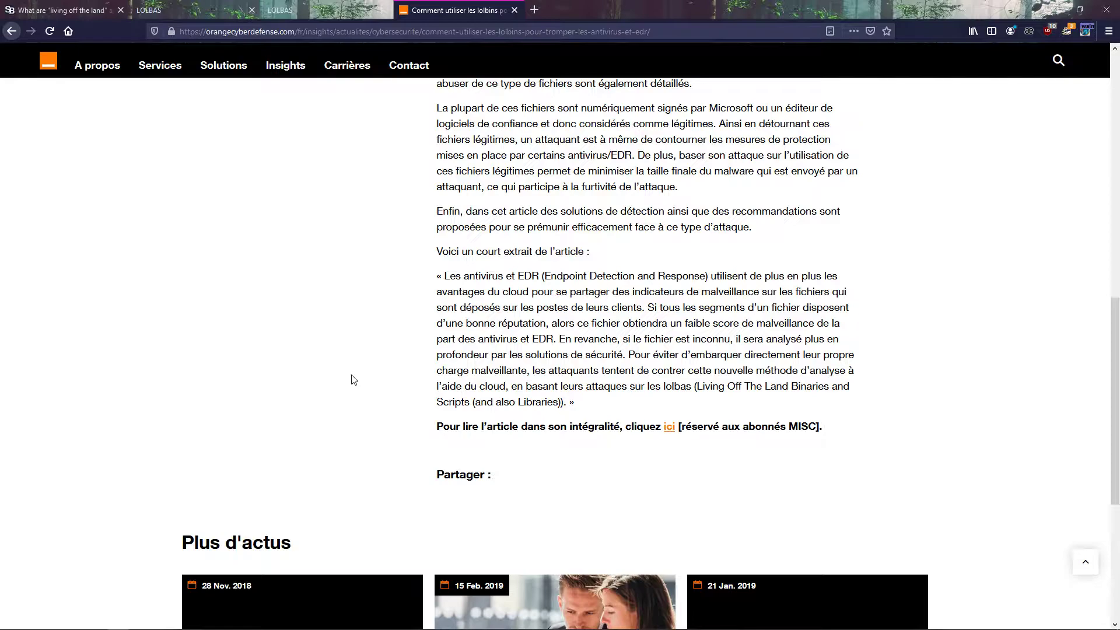
Step: Open the full MISC article linked from the excerpt and examine its introduction
click(669, 431)
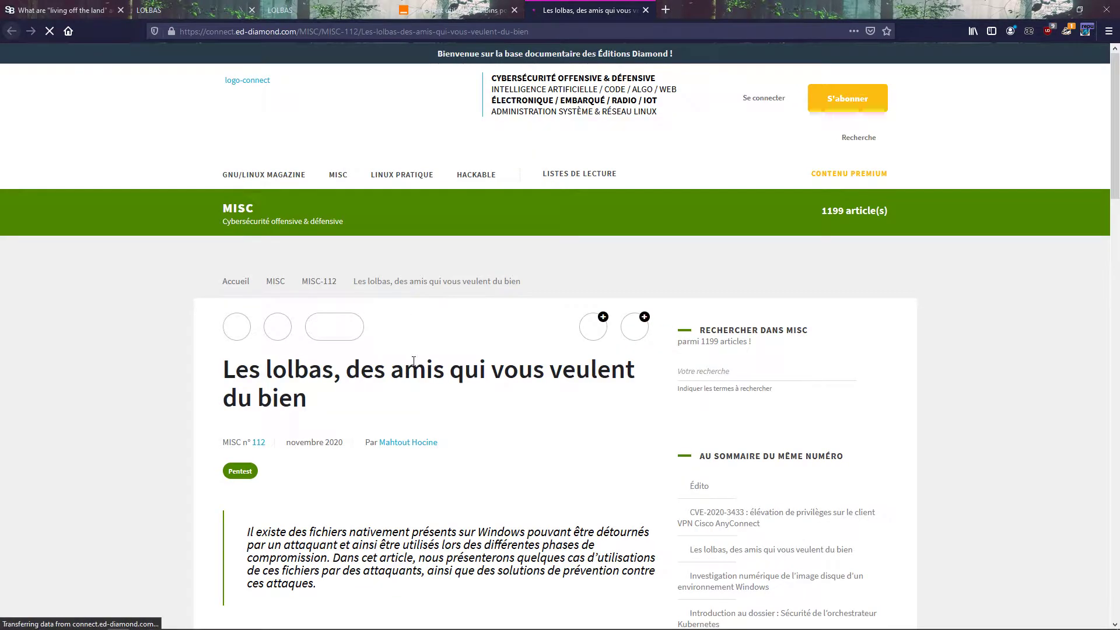
scroll(394, 348, down, 6)
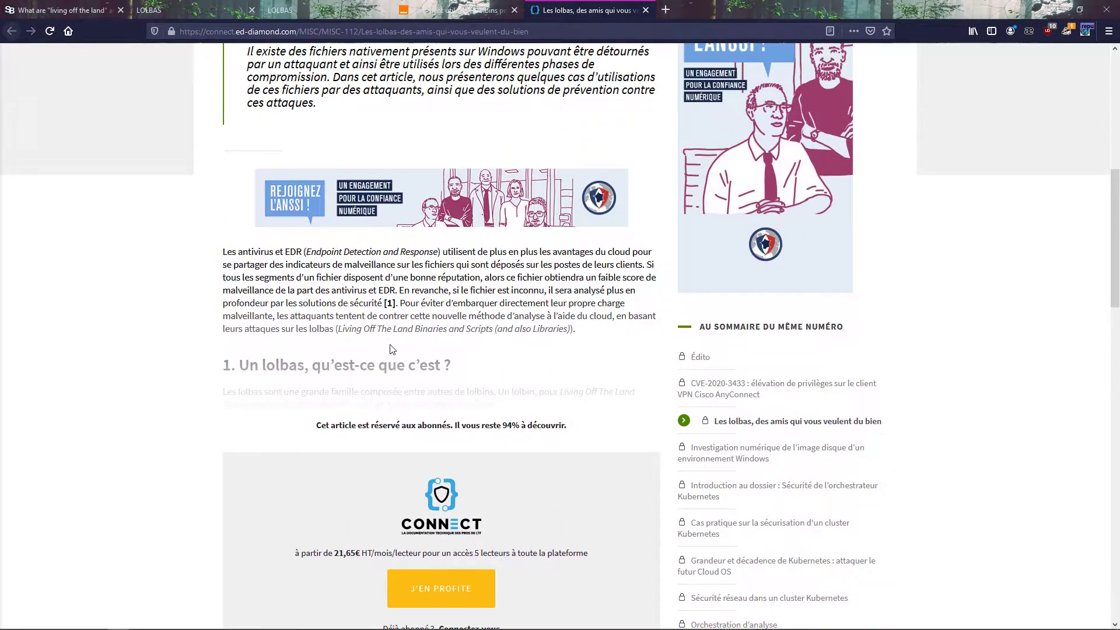
Step: Review the MISC article on lolbas from its title and summary down to the subscriber-only section
scroll(390, 348, up, 3)
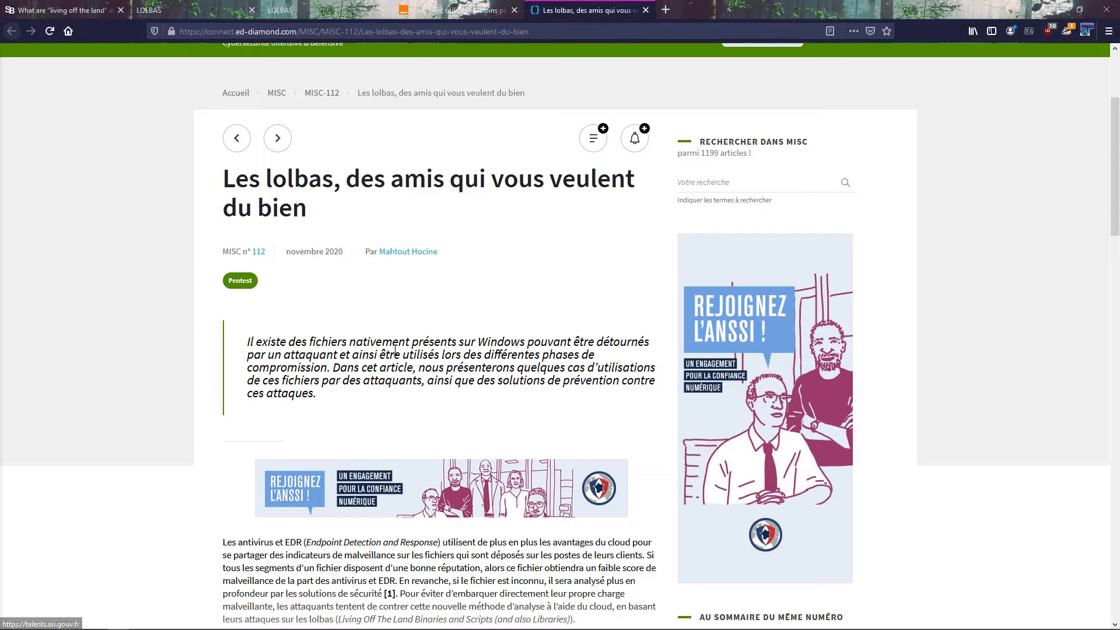
scroll(395, 349, down, 7)
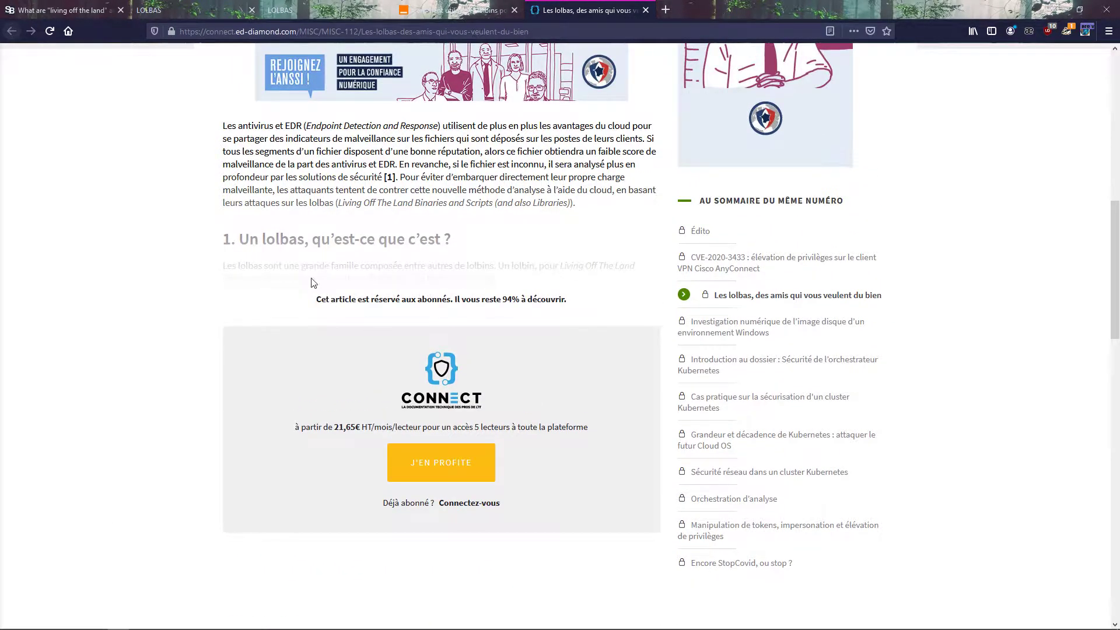
scroll(290, 263, up, 9)
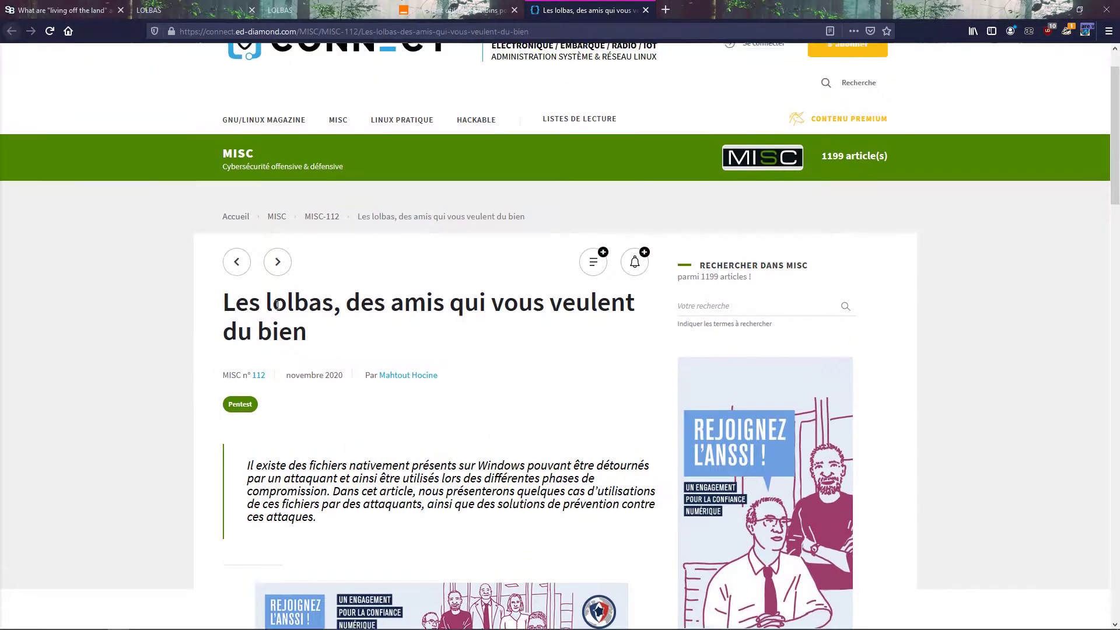
scroll(277, 304, up, 1)
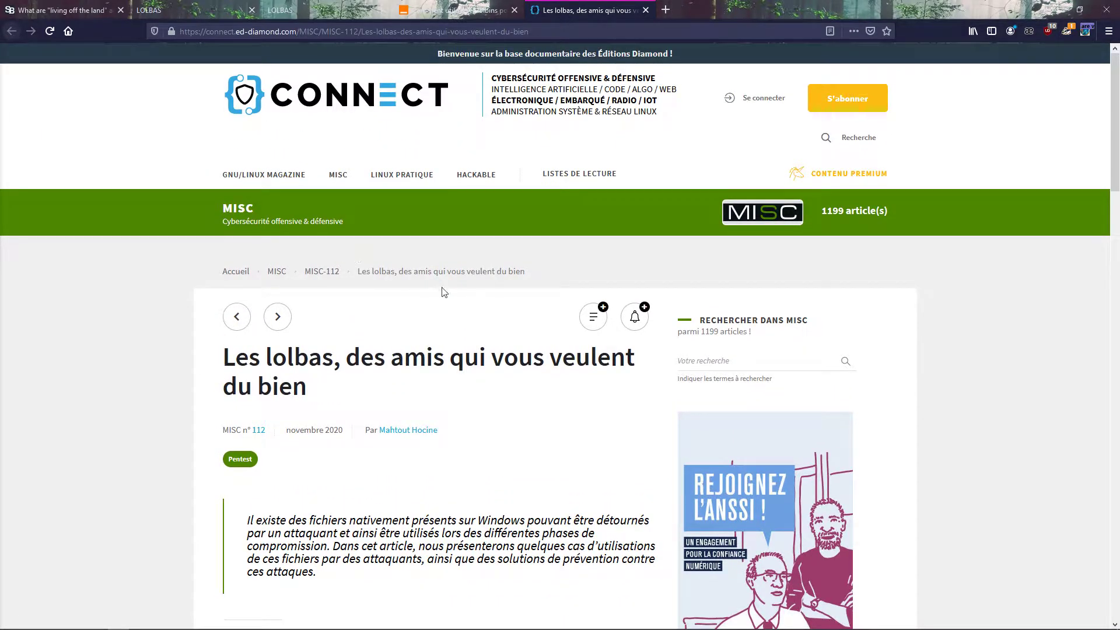
scroll(323, 301, down, 3)
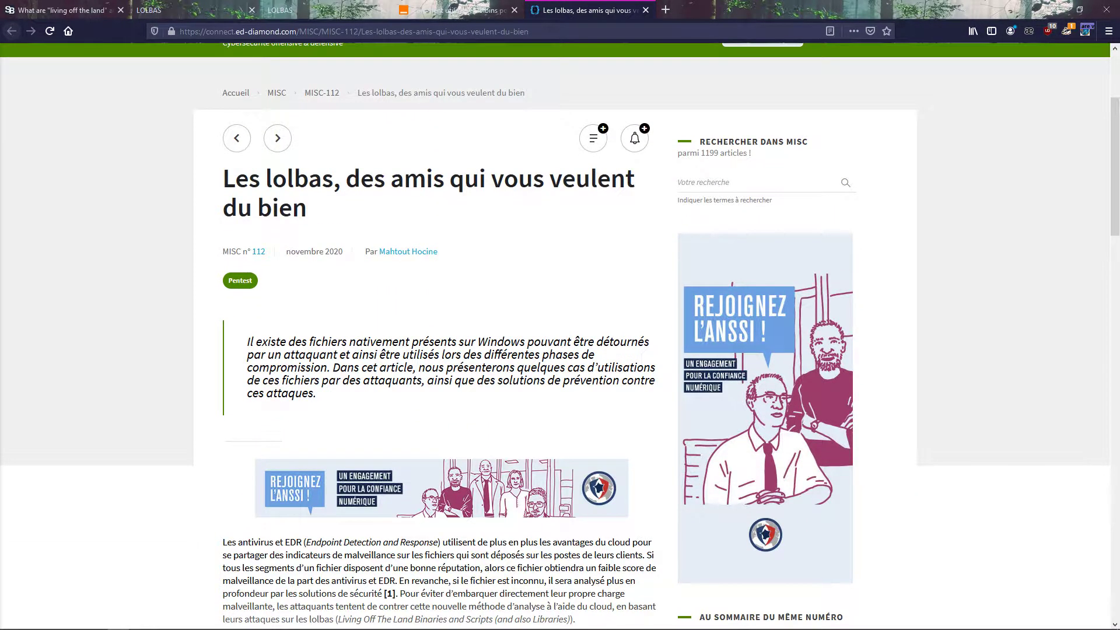
Step: Bring the Firewall Hardening and Norton Security windows in front of the article and arrange them side by side
drag(0, 164, 617, 158)
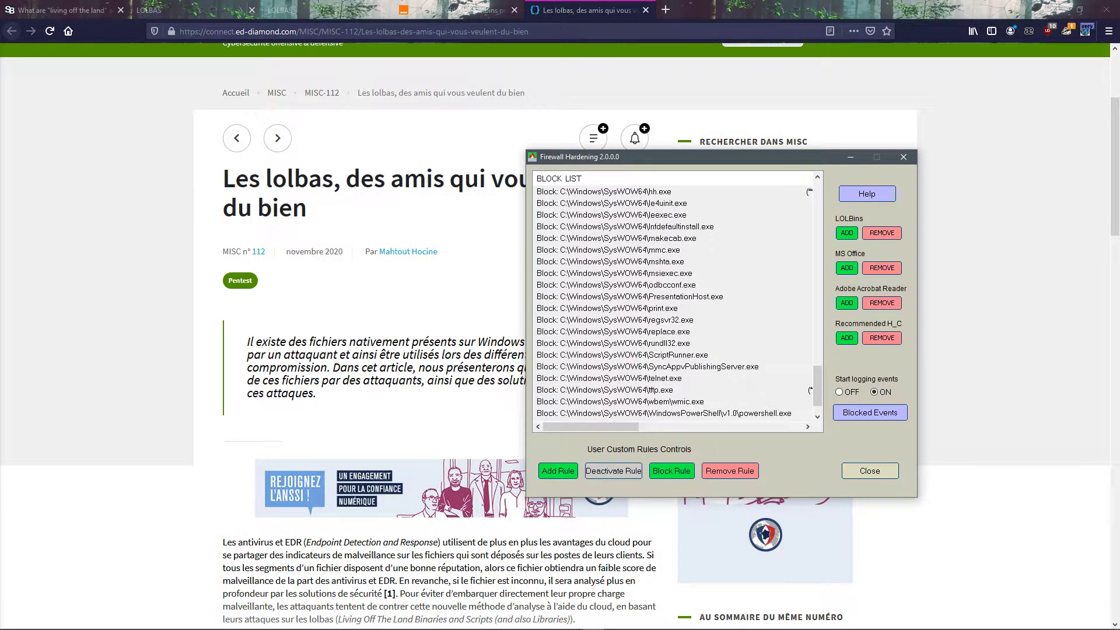
drag(0, 195, 360, 170)
click(652, 156)
mouse_move(652, 156)
mouse_down()
mouse_move(669, 167)
mouse_move(666, 156)
mouse_up()
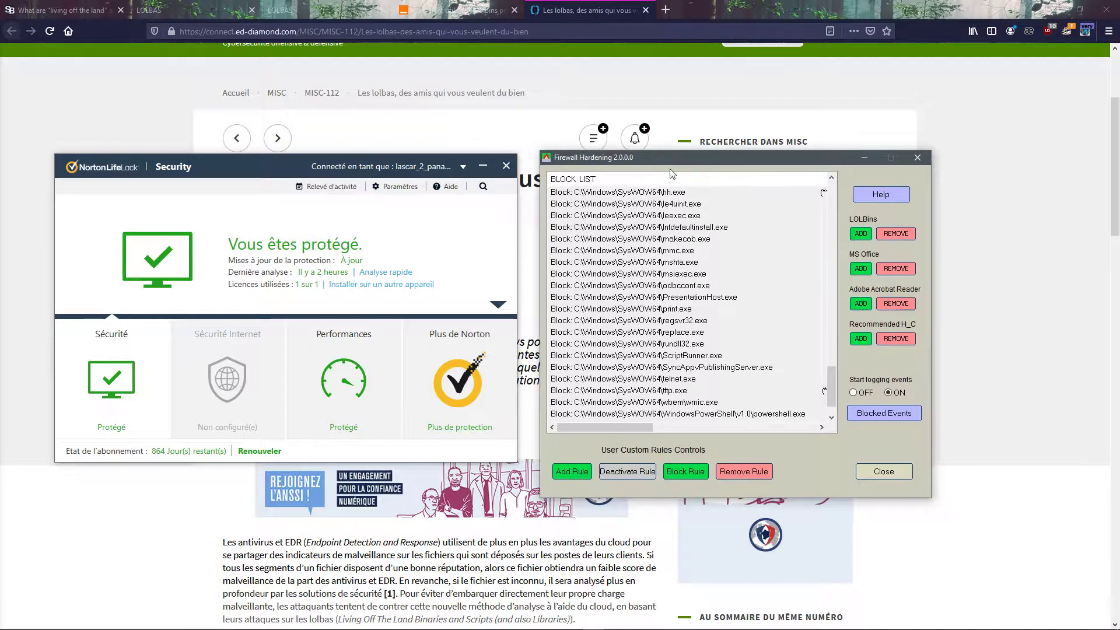
Step: Look through the executables in the Firewall Hardening block list
click(654, 285)
scroll(680, 356, down, 1)
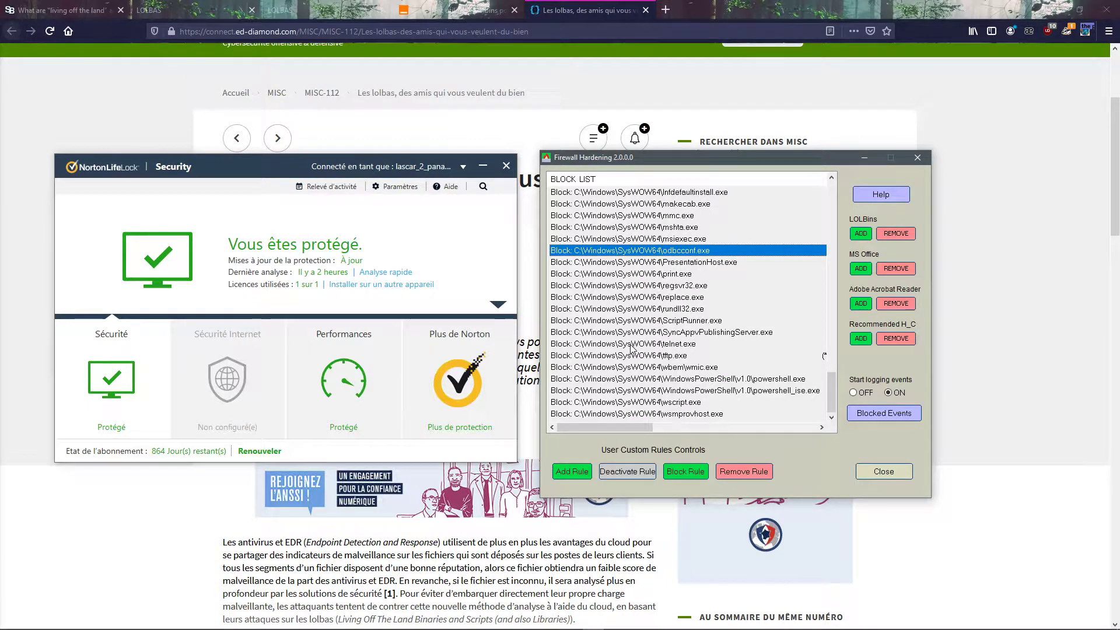
scroll(635, 357, up, 20)
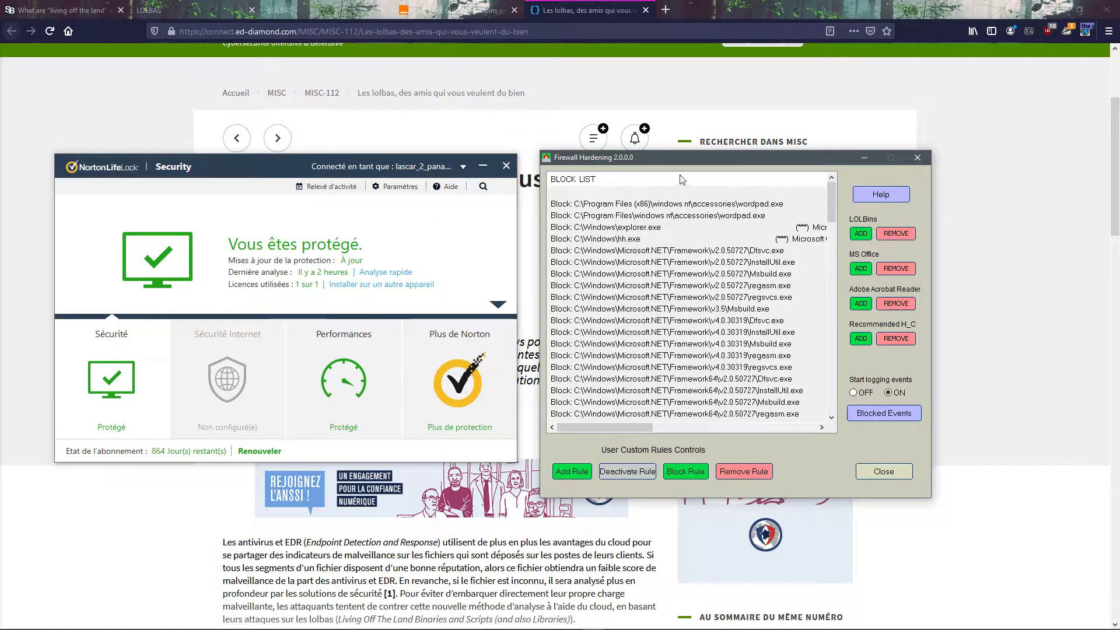
Step: Close Firewall Hardening and reopen it from Hard_Configurator
drag(637, 165, 657, 178)
click(921, 488)
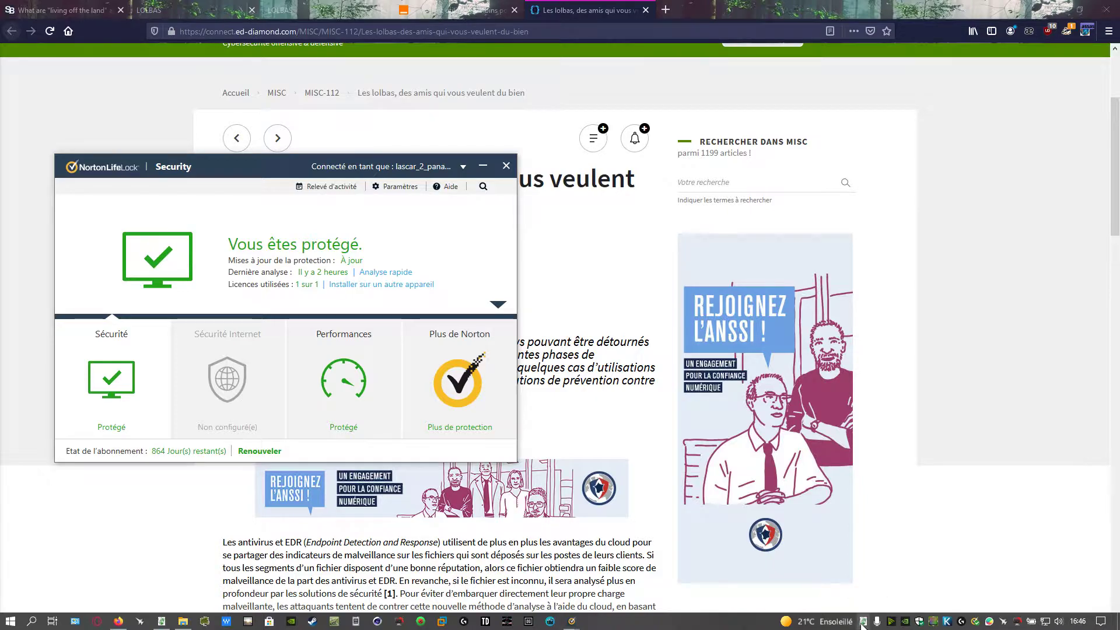
click(863, 622)
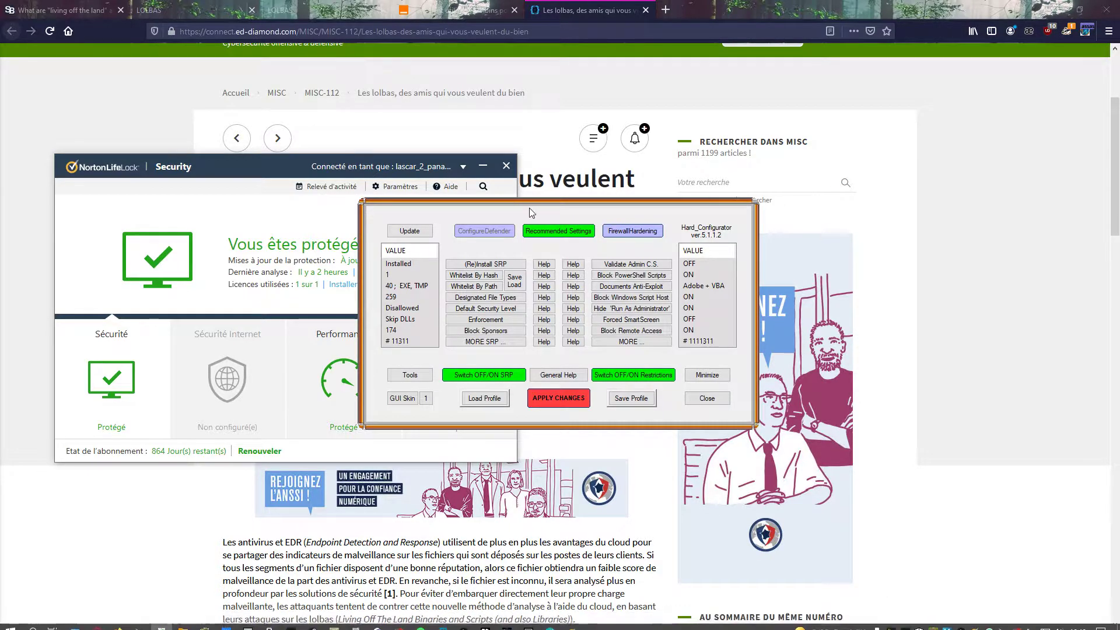
click(628, 235)
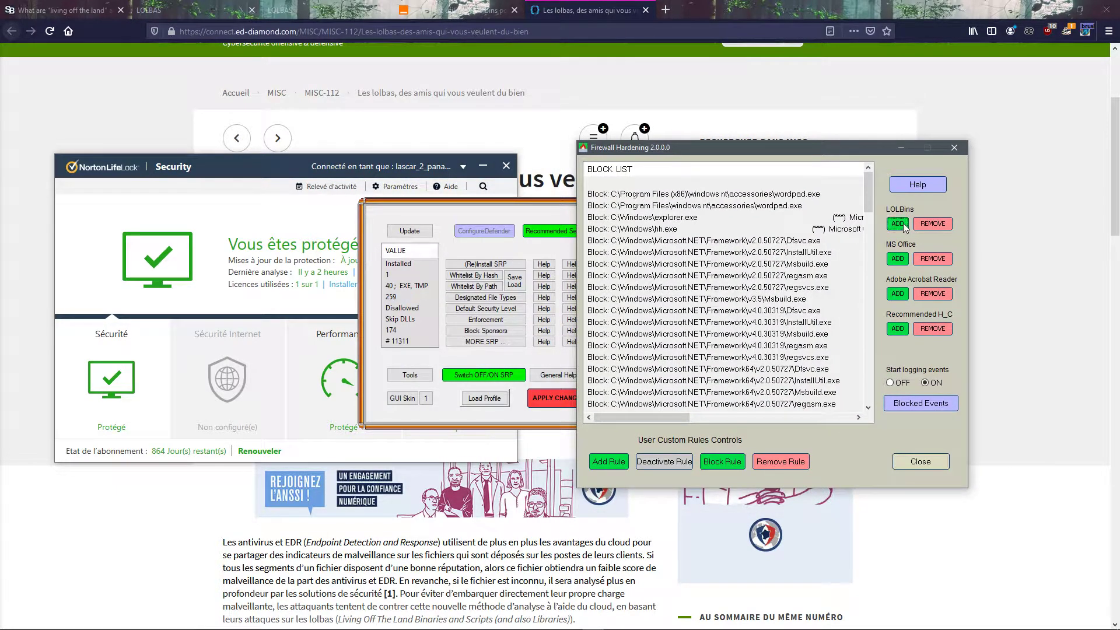
Step: Add the LOLBins and Recommended H_C rule sets to the Firewall Hardening block list
click(898, 224)
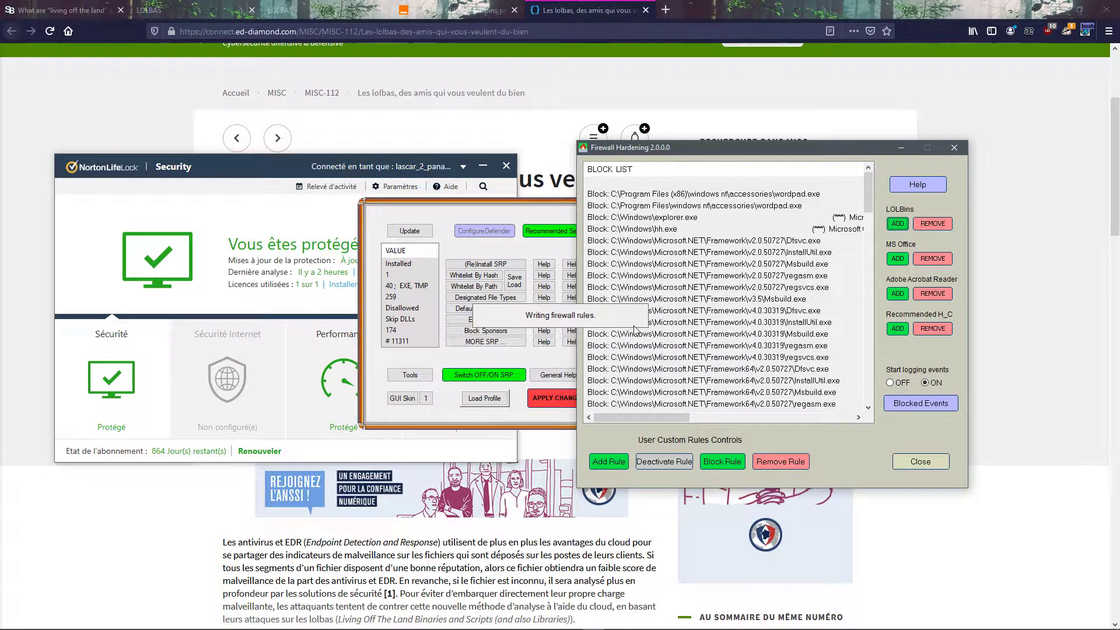
click(894, 330)
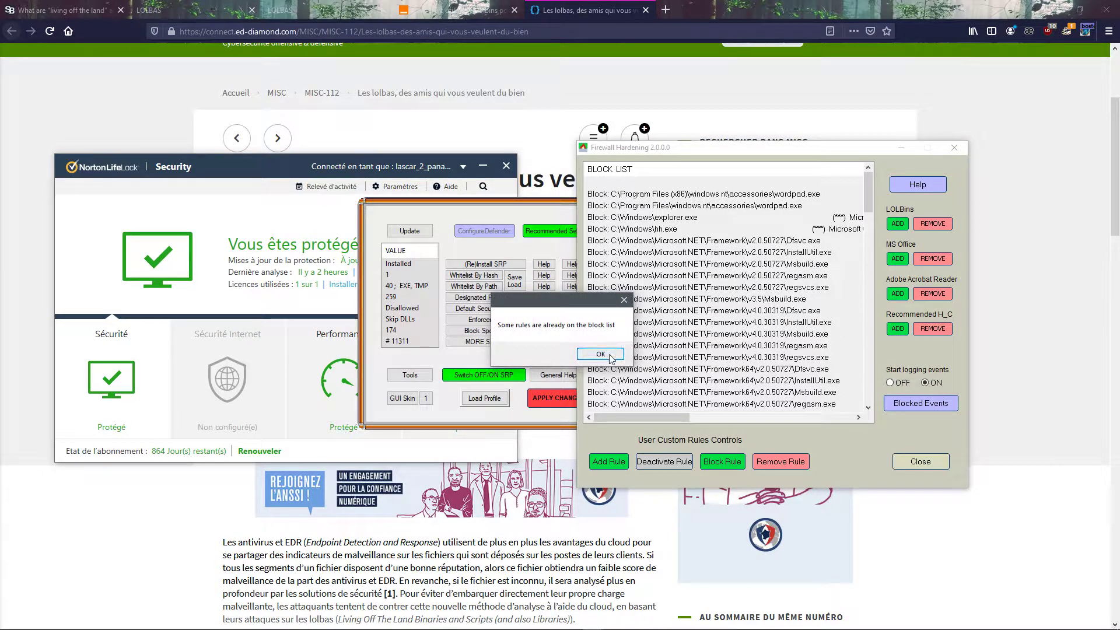
click(609, 356)
Step: Check the block list from its first to its last entry and move Firewall Hardening clear of Hard_Configurator
click(697, 193)
scroll(697, 201, down, 20)
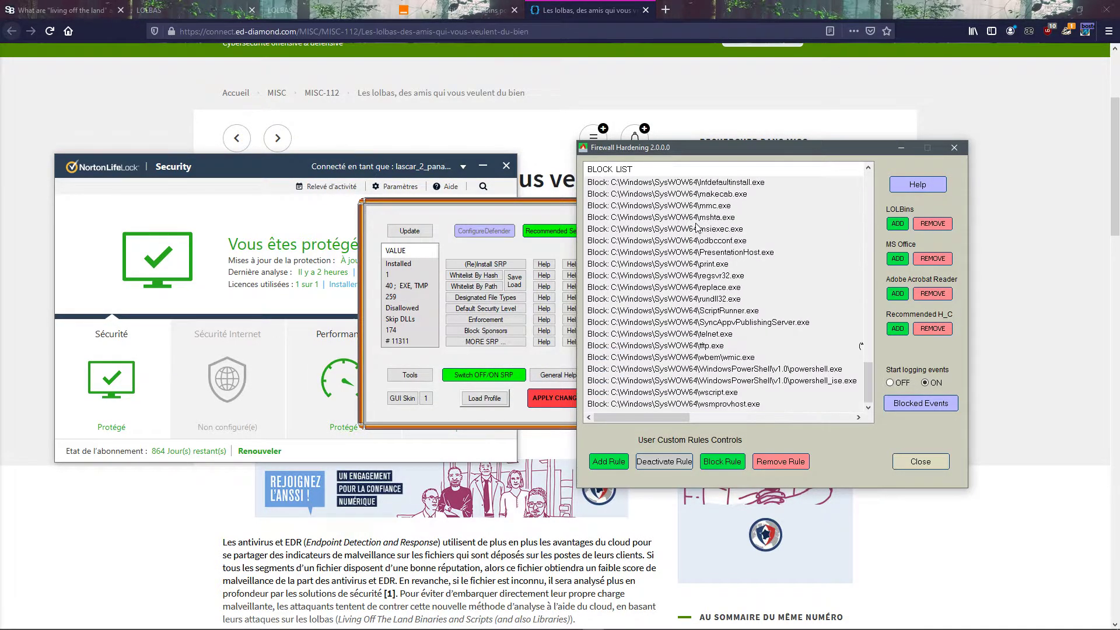
scroll(682, 257, up, 20)
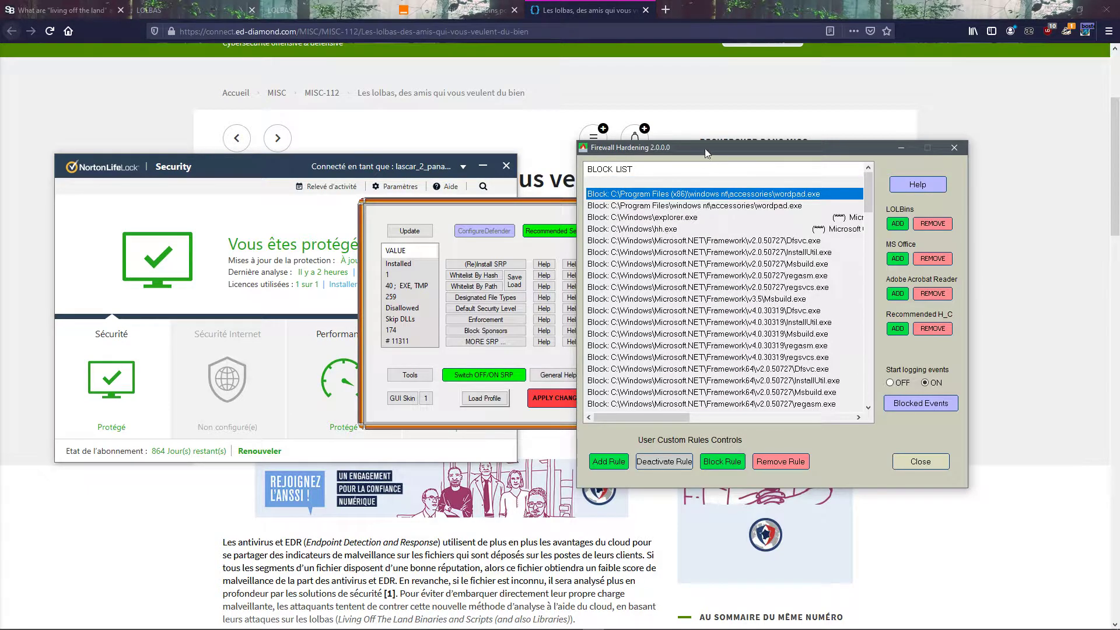
drag(703, 153, 770, 154)
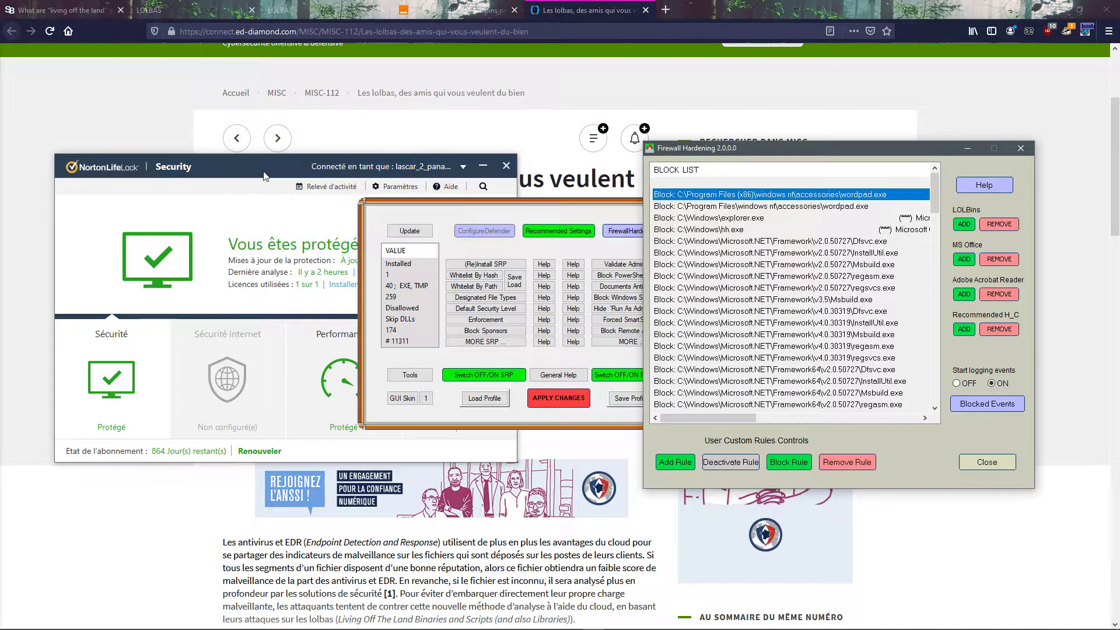
Step: Switch to Norton's firewall program control settings and place that window beside the Firewall Hardening block list
click(454, 270)
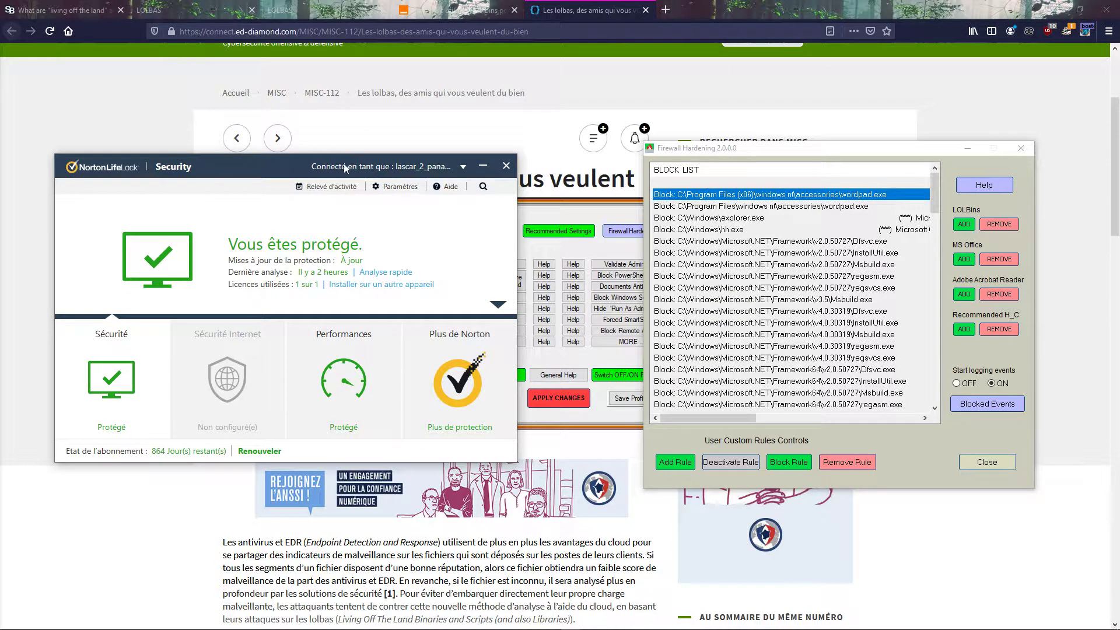
mouse_move(394, 626)
click(571, 623)
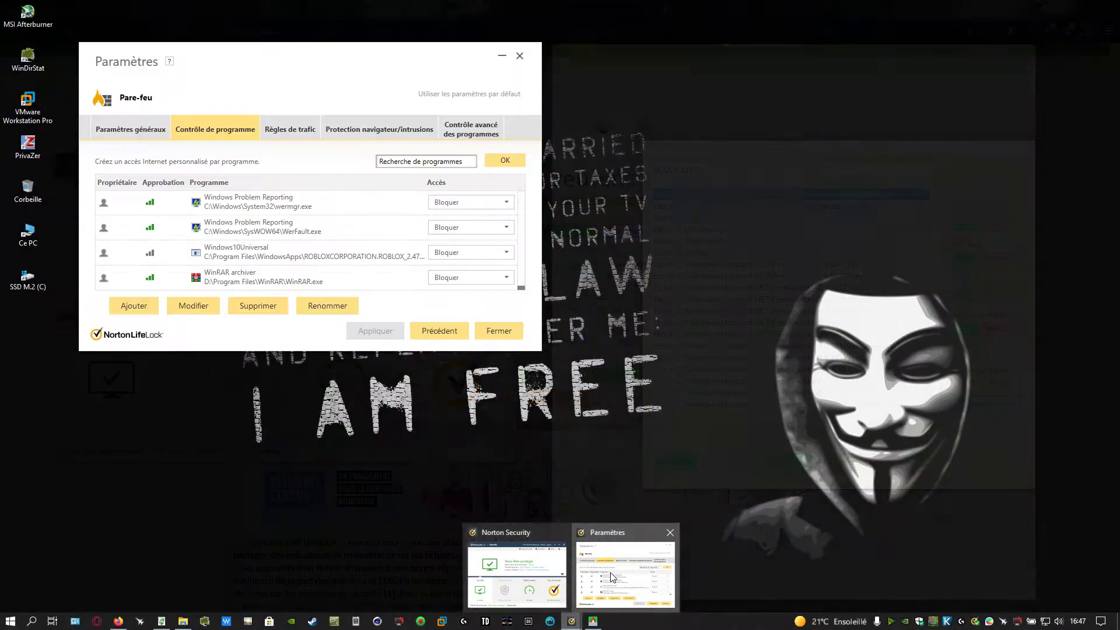
click(625, 569)
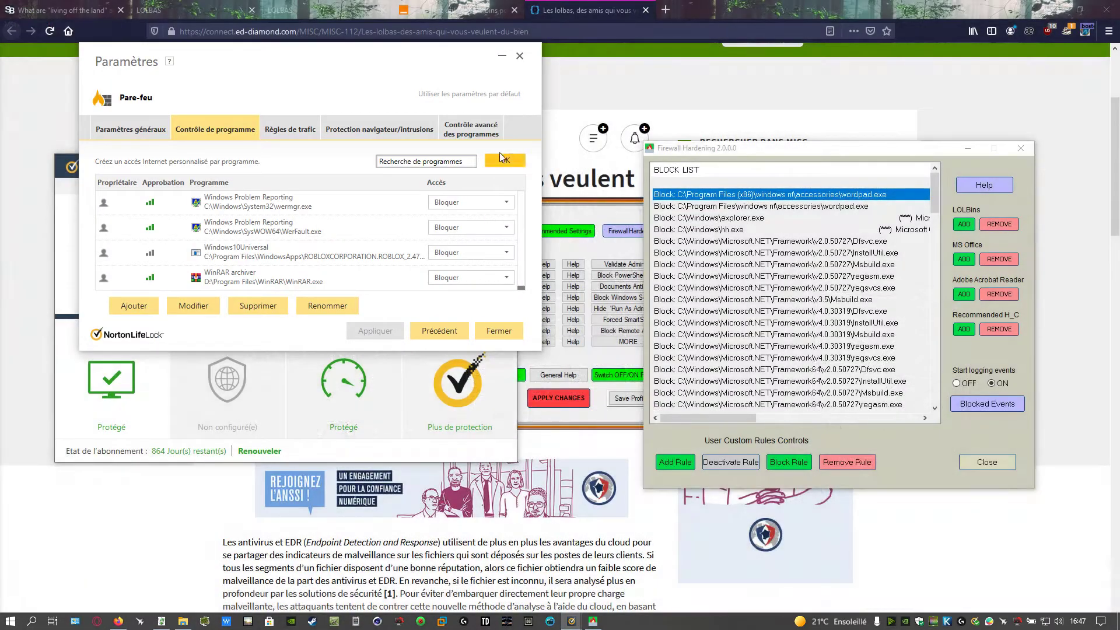
drag(396, 68, 482, 169)
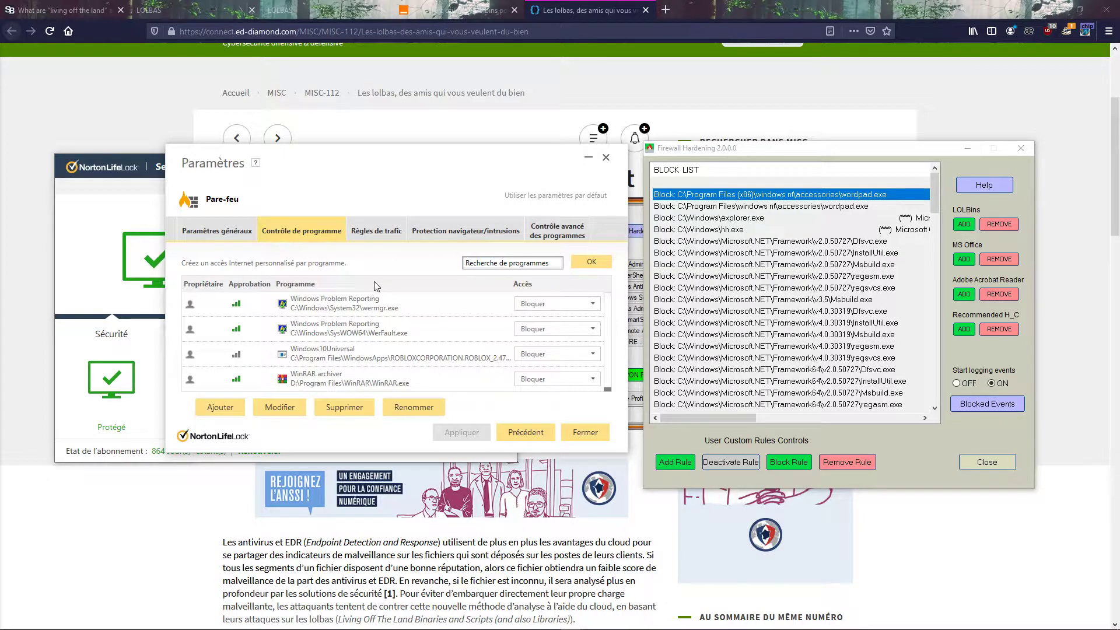
Step: Select the last block list entry, C:\Windows\SysWOW64\wsmprovhost.exe, as the reference for a Norton rule
scroll(732, 301, down, 1)
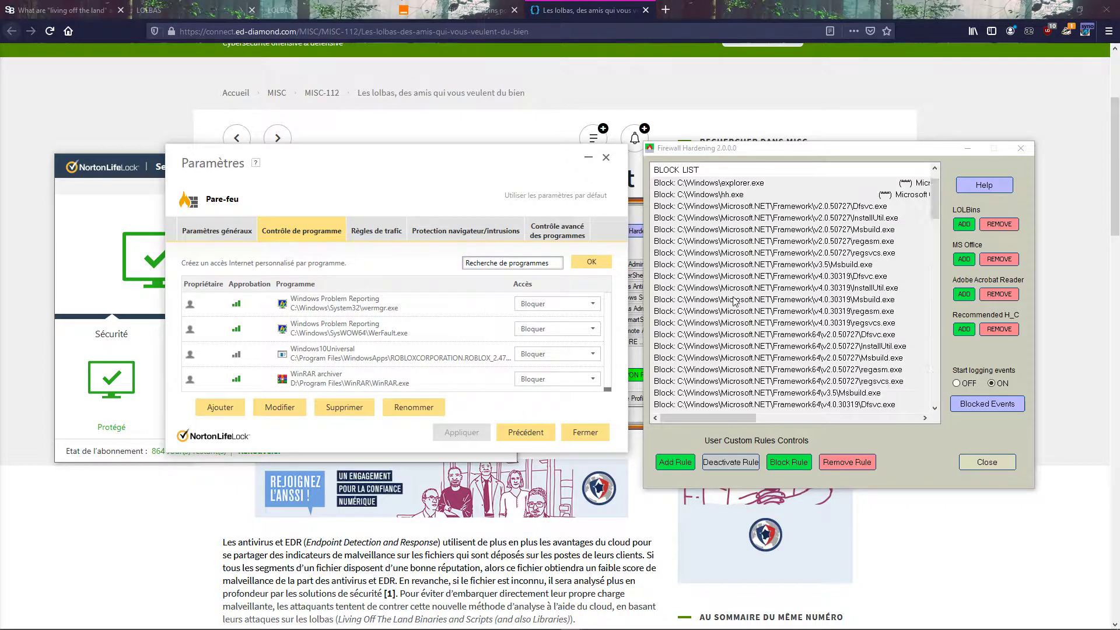
scroll(734, 301, down, 15)
click(701, 406)
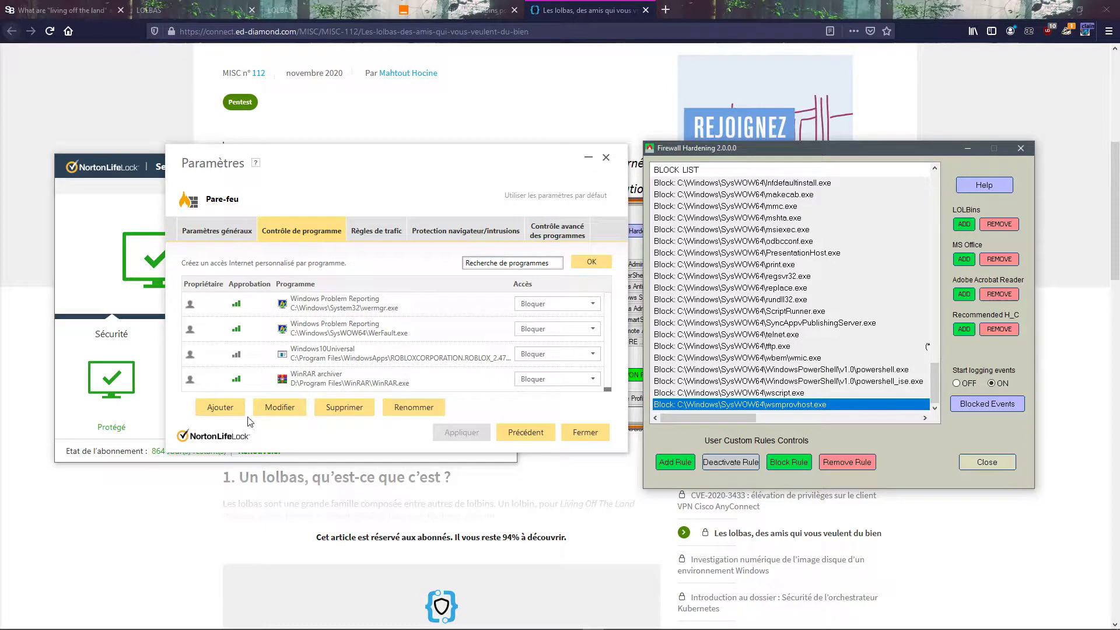
Step: Start adding a program to Norton's program control and expand the Windows folder on drive C in the file browser
click(220, 407)
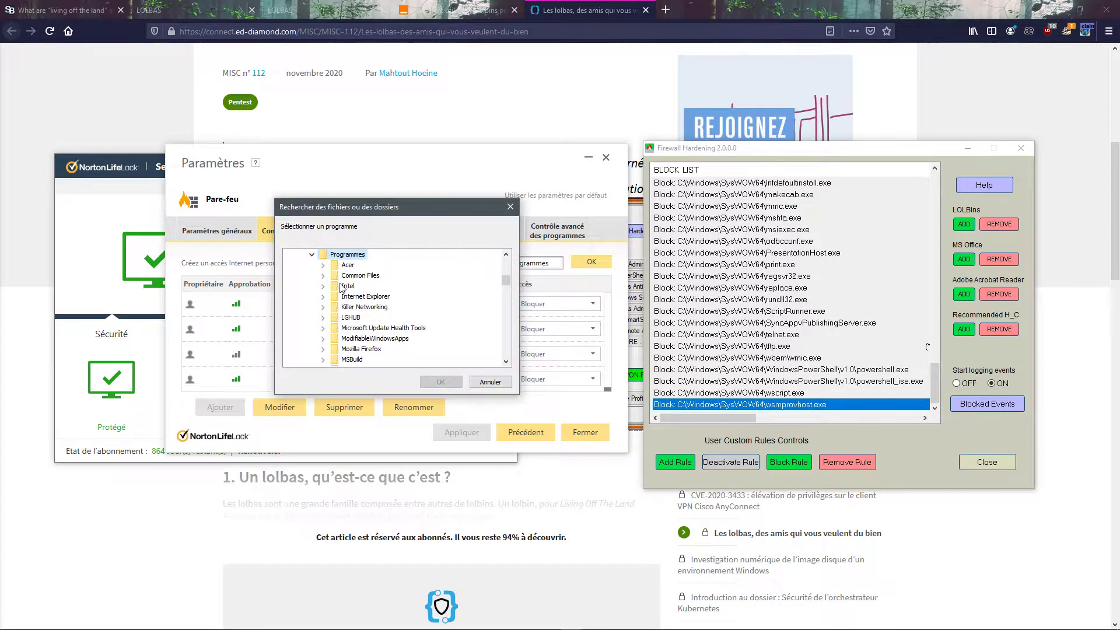
scroll(375, 309, down, 10)
scroll(376, 321, up, 12)
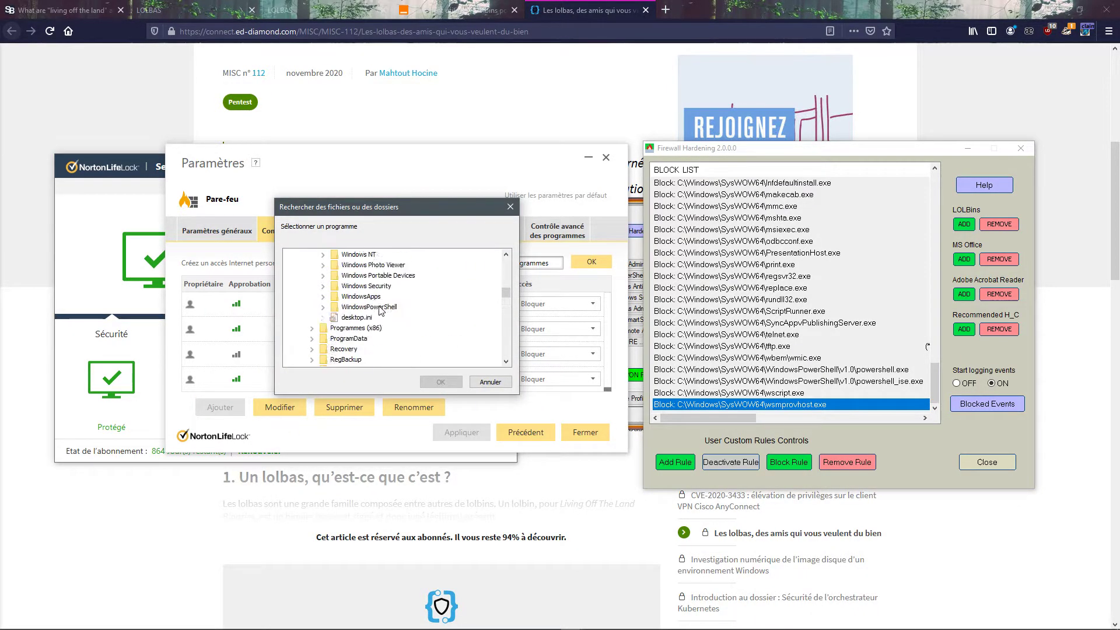
scroll(287, 352, down, 2)
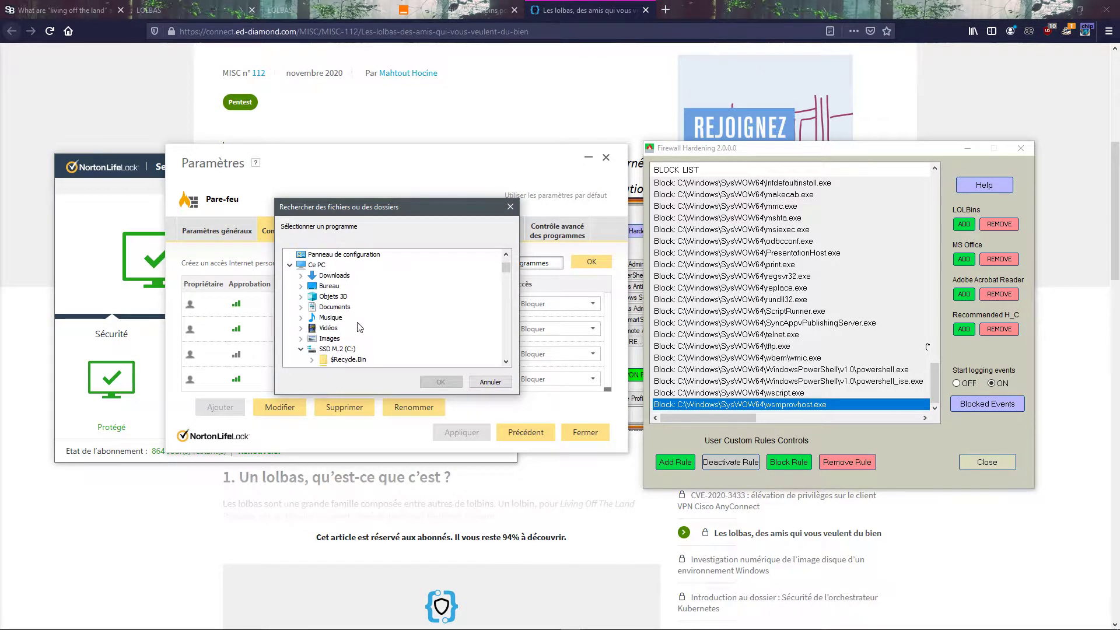
scroll(333, 353, down, 5)
click(311, 349)
scroll(348, 332, down, 4)
double_click(344, 307)
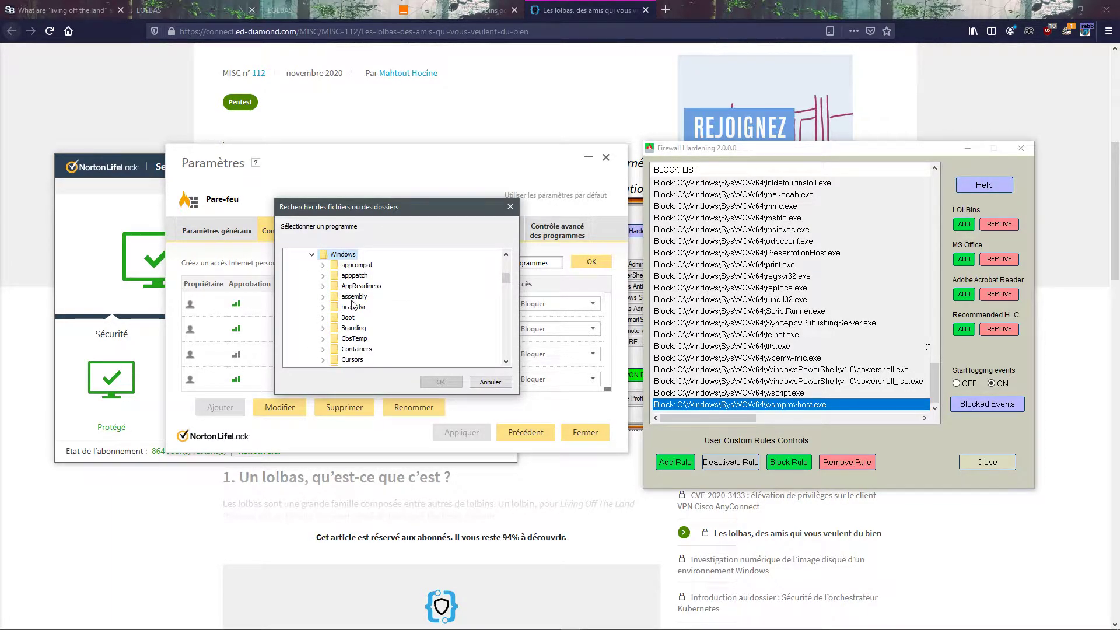
Step: Find the SysWOW64 folder inside Windows and expand it
scroll(353, 303, down, 13)
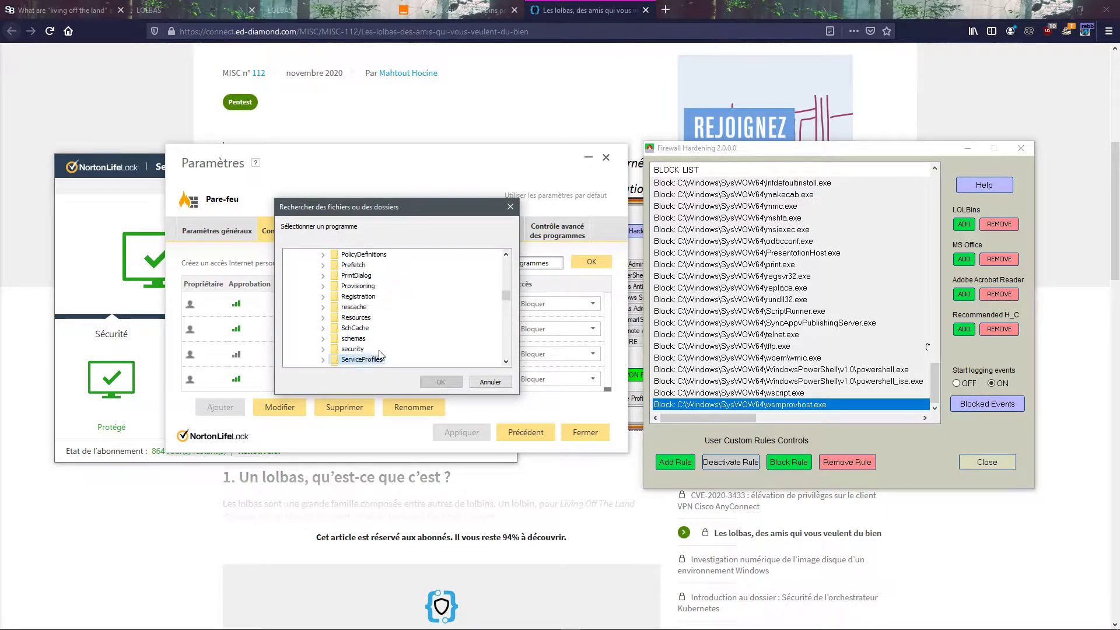
scroll(399, 360, down, 2)
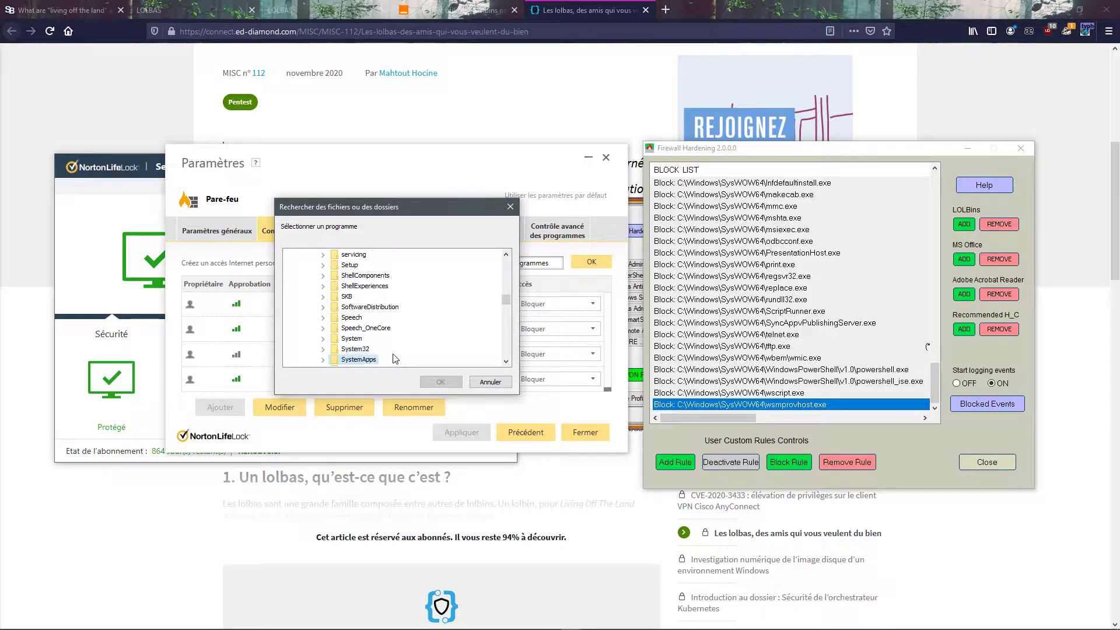
scroll(402, 366, down, 6)
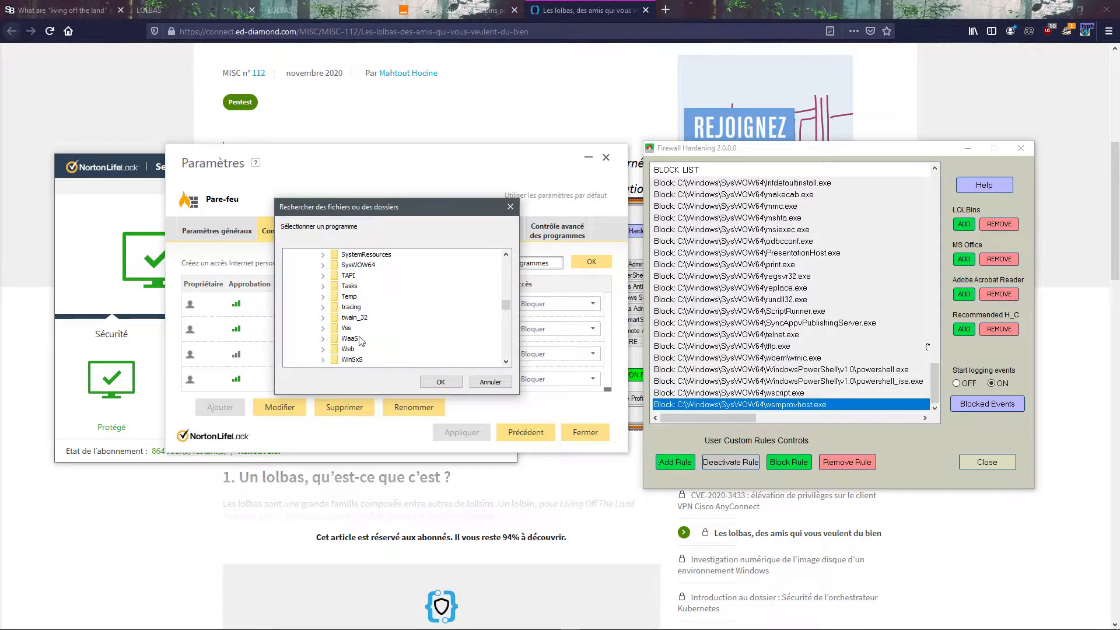
click(358, 297)
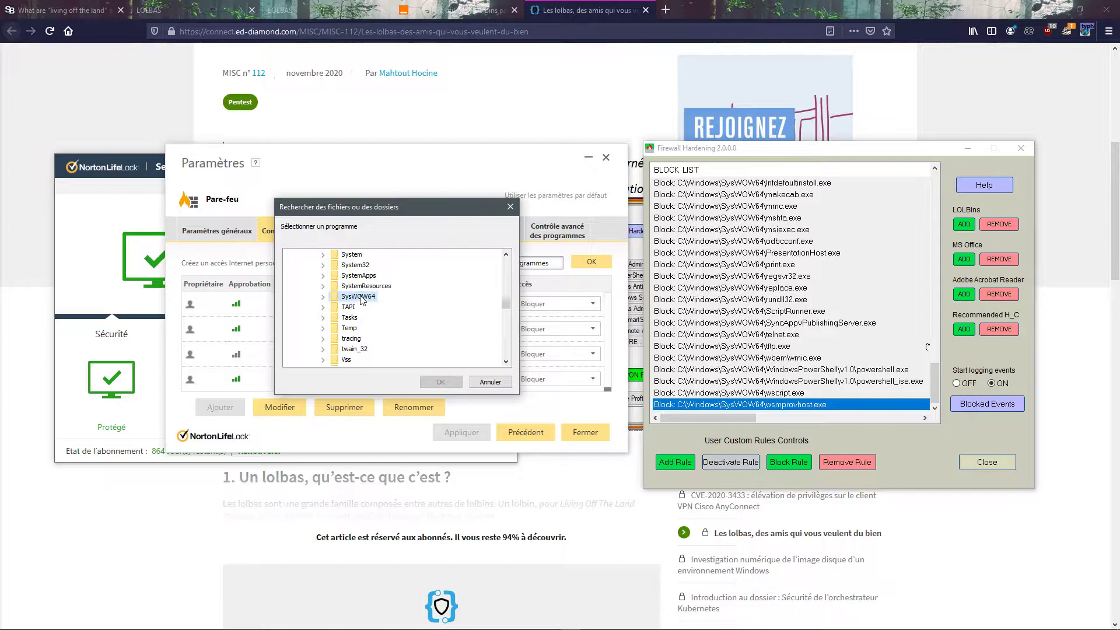
double_click(362, 298)
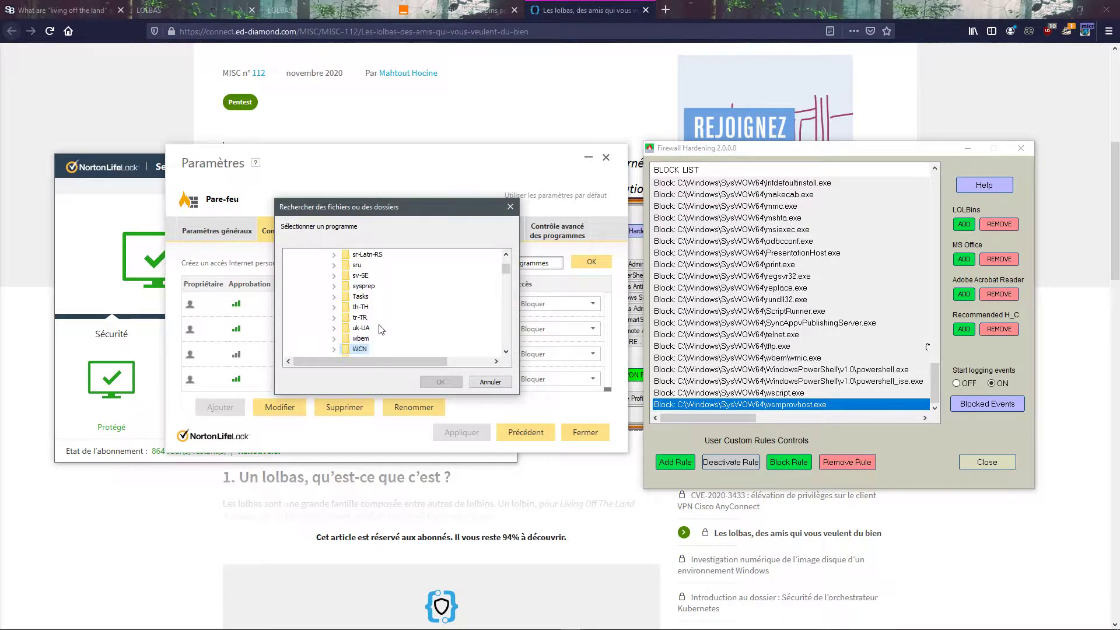
Step: Find wsmprovhost.exe in the expanded SysWOW64 folder and choose it as the program to add to Norton's program control
key(w)
key(w)
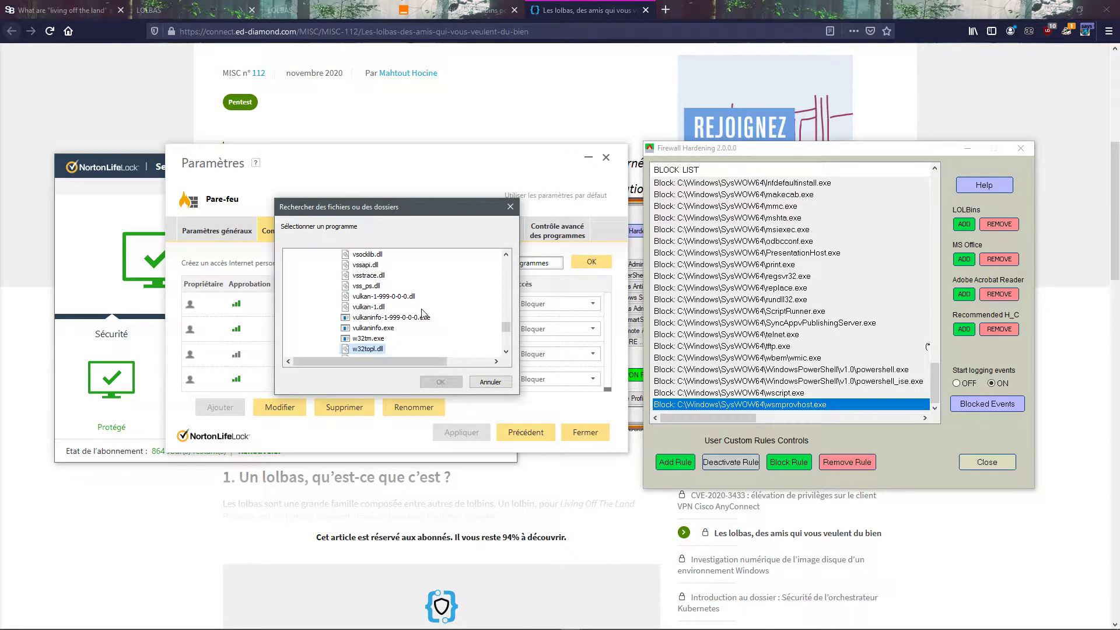
key(w)
key(w)
key(w)
key(w)
key(w)
key(w)
key(w)
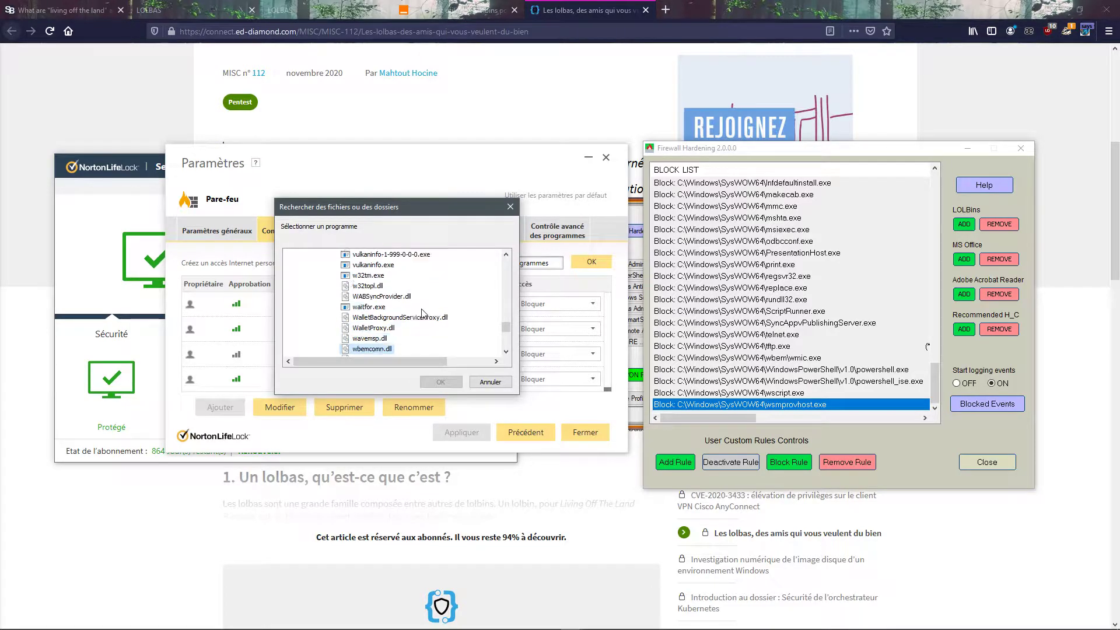
key(w)
key(w)
key(w)
key(w)
key(w)
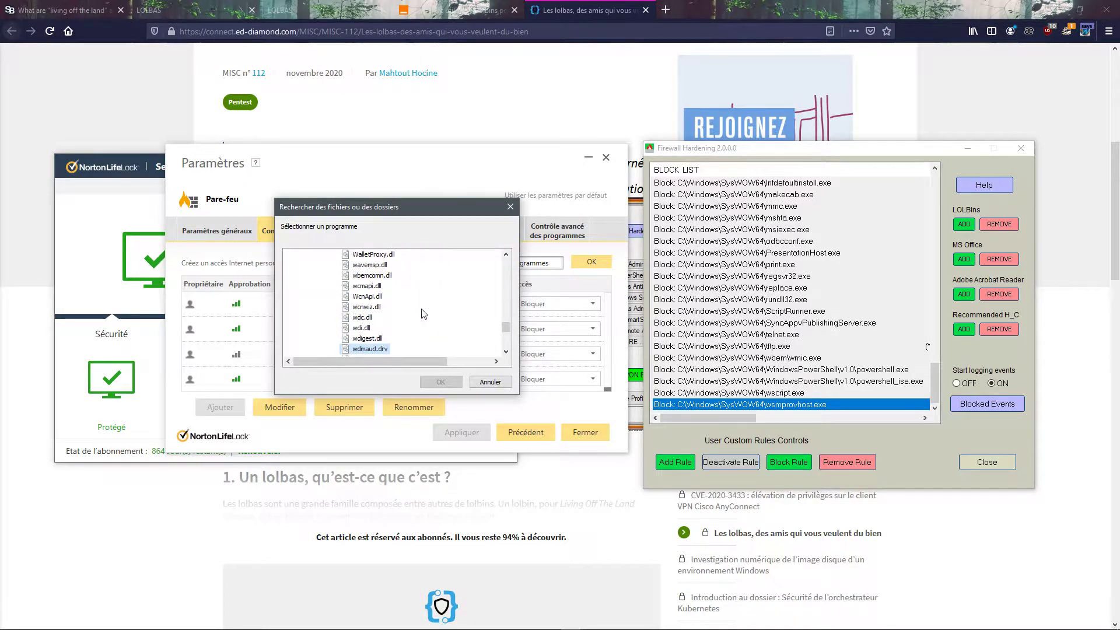
key(w)
key(w)
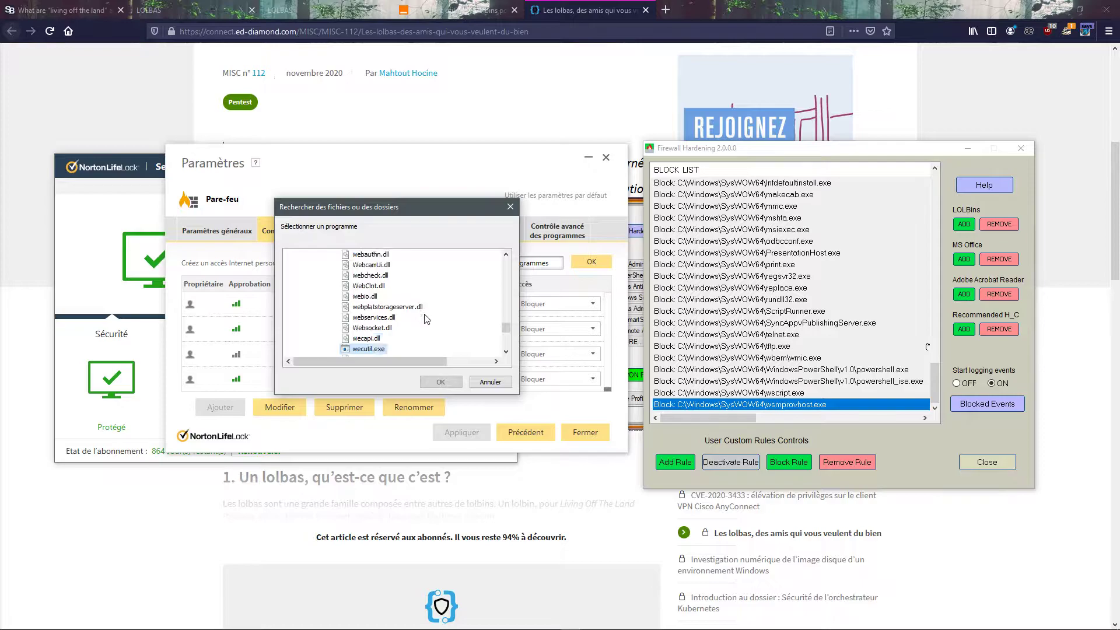
key(w)
key(w)
key(w)
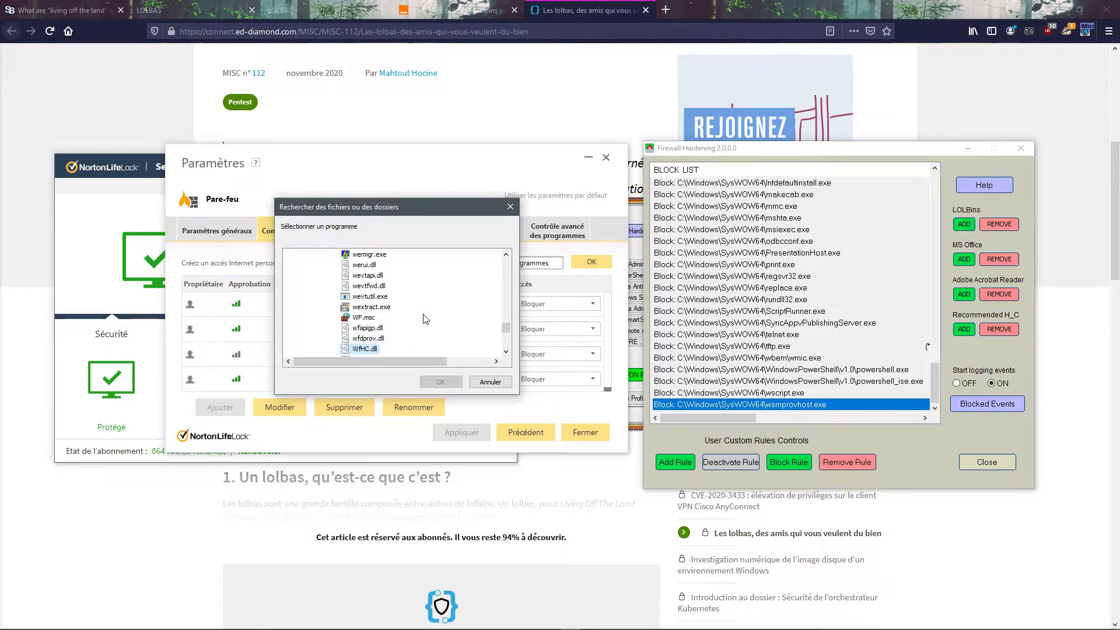
key(w)
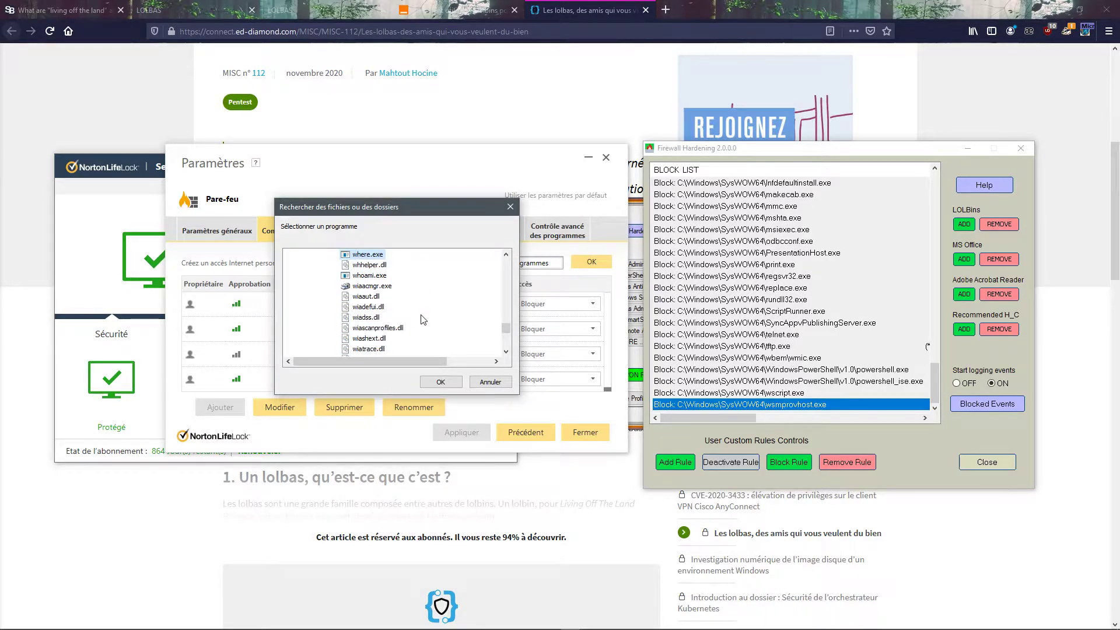
key(w)
key(w)
key(w)
key(w)
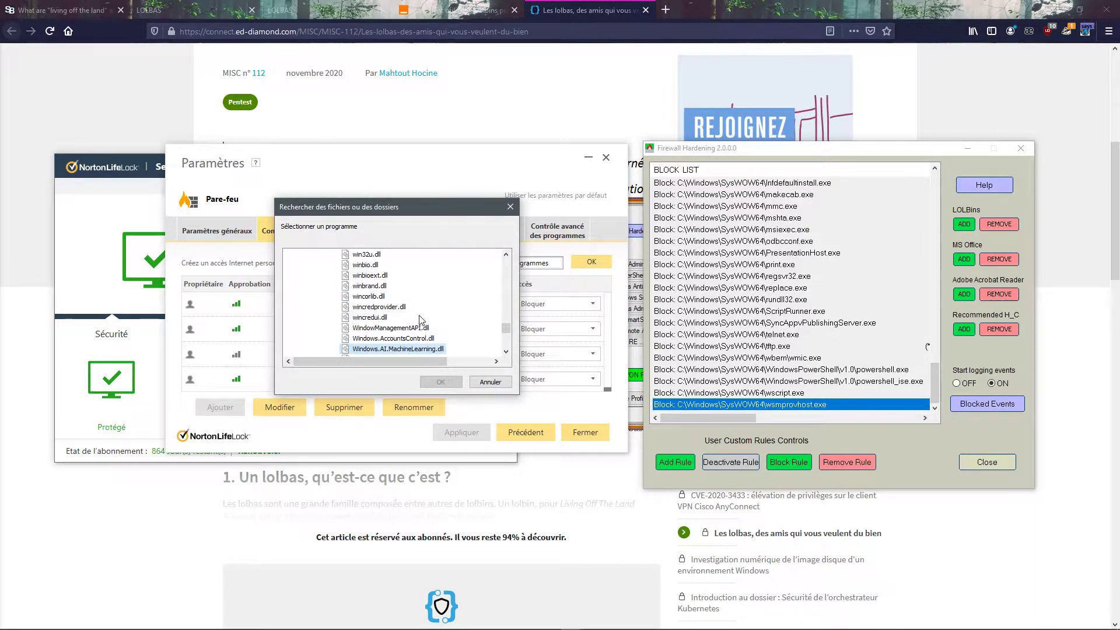
scroll(419, 319, down, 3)
scroll(419, 320, down, 10)
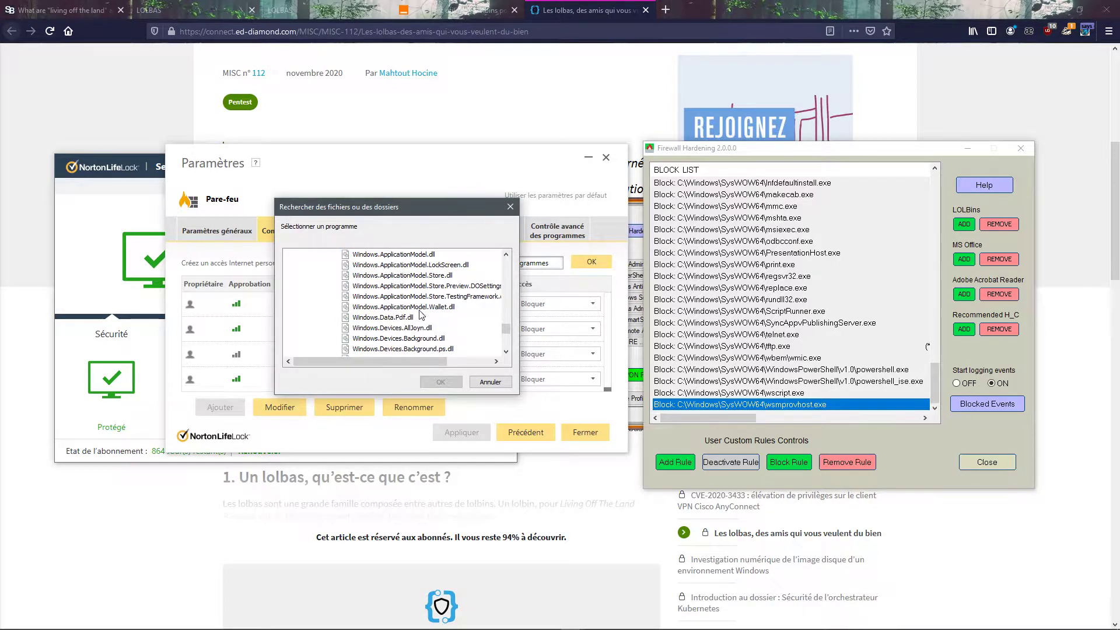
scroll(420, 311, down, 15)
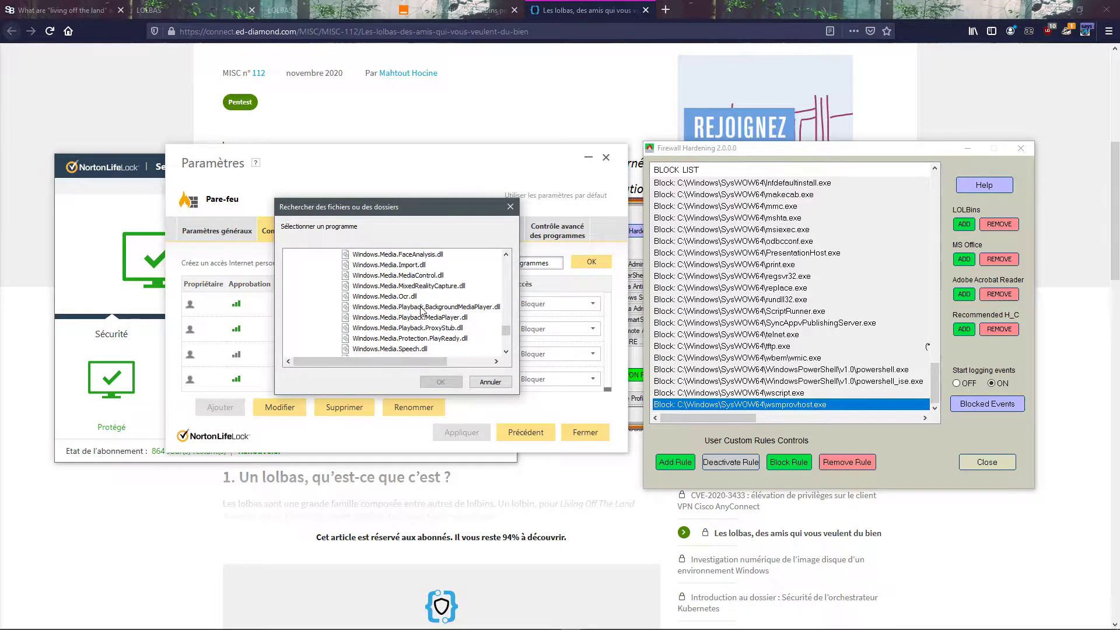
scroll(423, 310, down, 5)
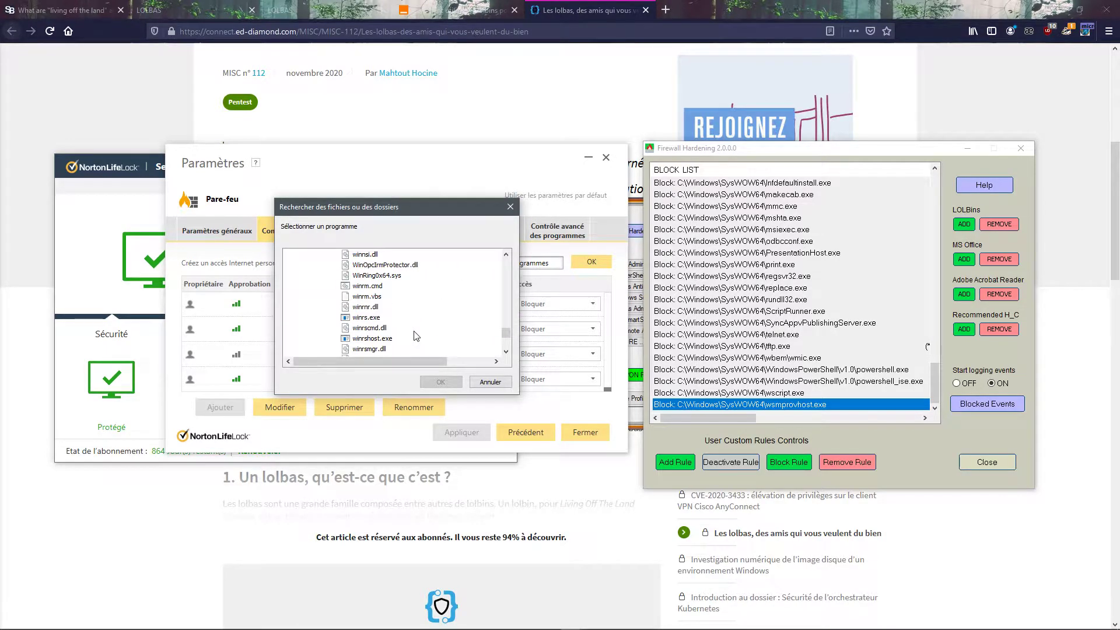
scroll(416, 335, down, 20)
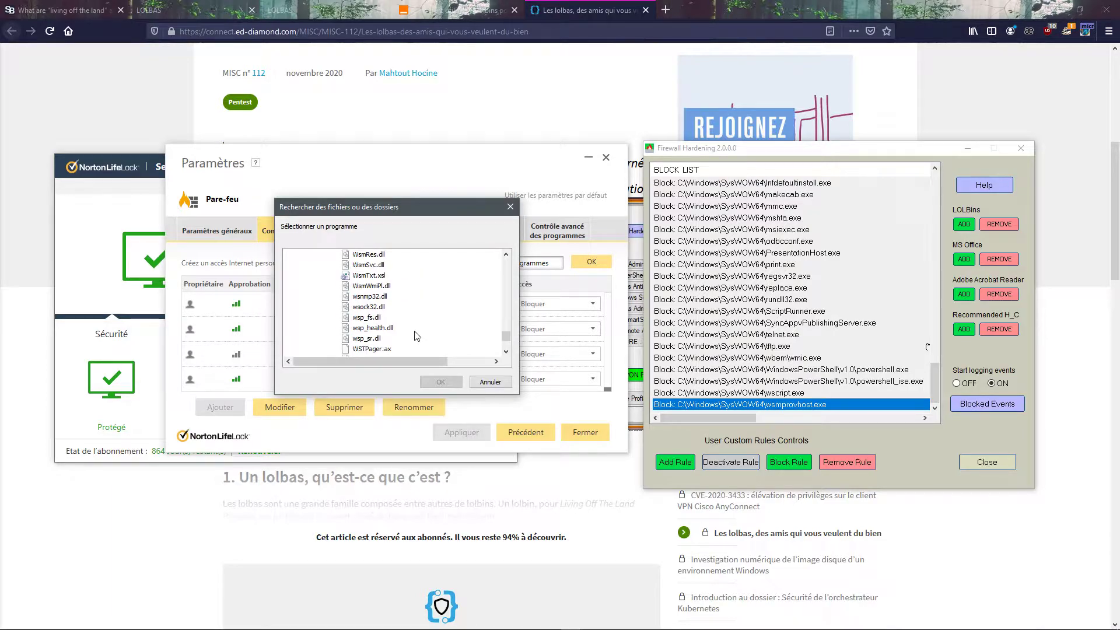
click(384, 297)
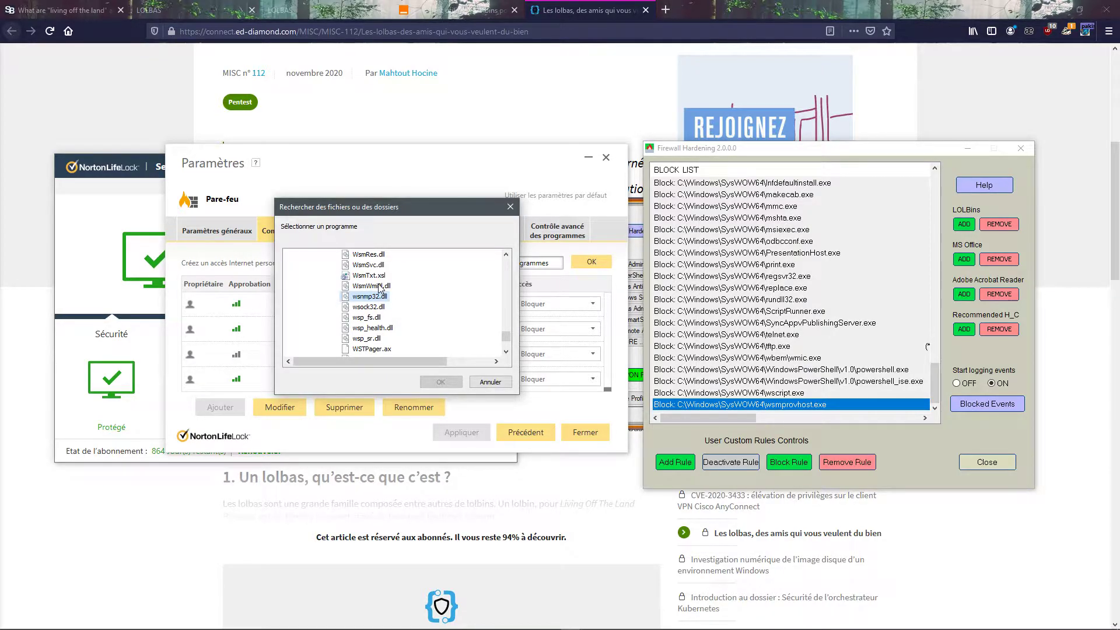
scroll(384, 286, up, 1)
click(376, 265)
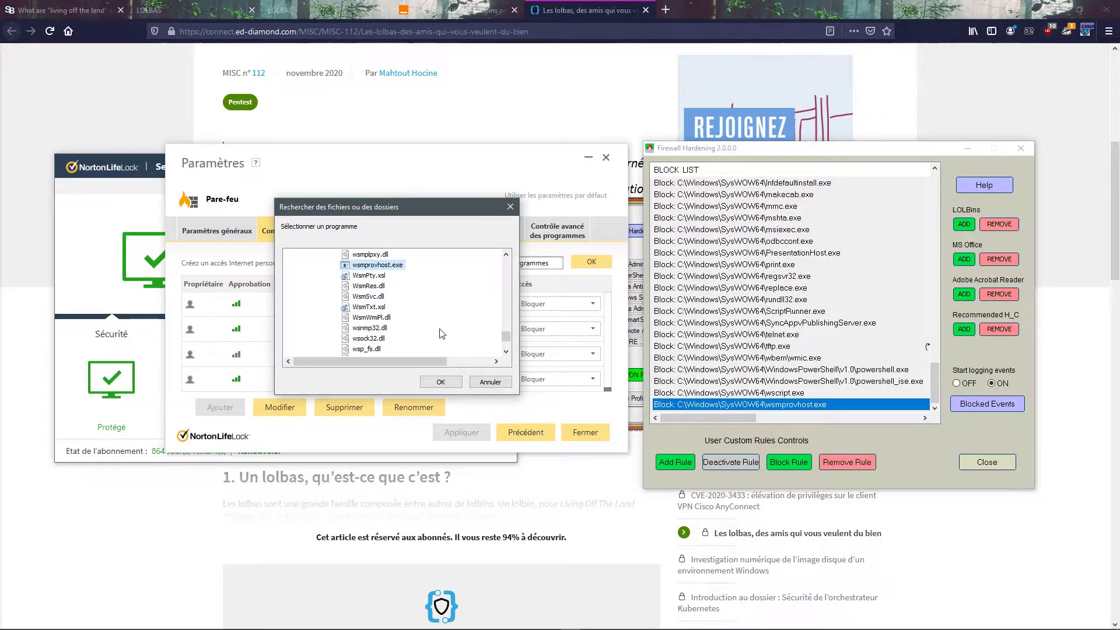
click(430, 383)
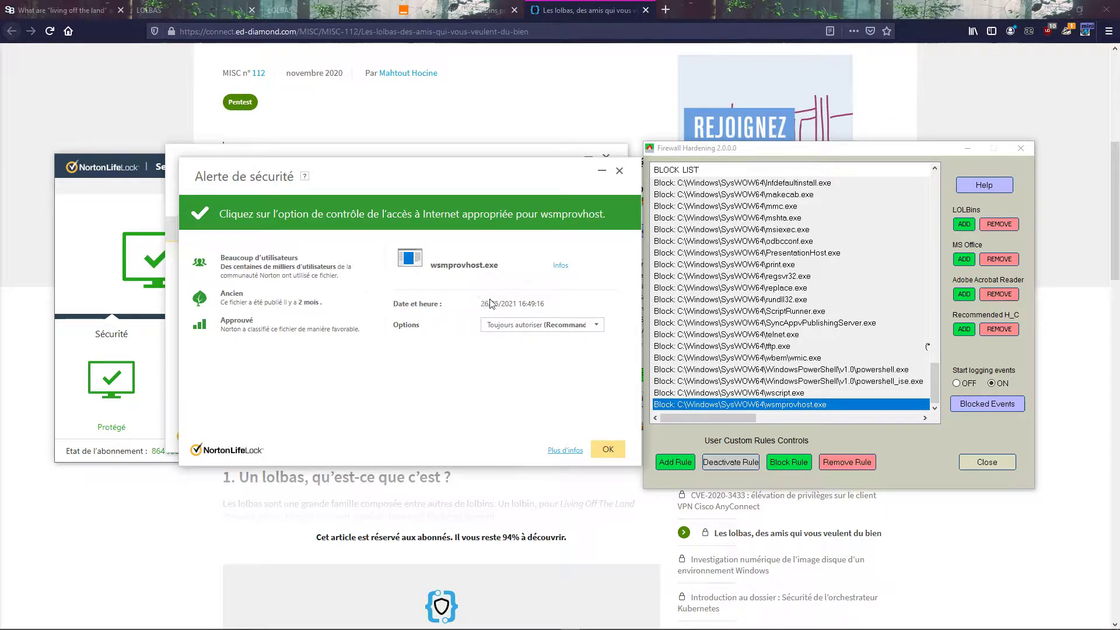
Step: Set the internet access option for wsmprovhost.exe to Toujours bloquer and confirm the new program rule
click(555, 328)
click(528, 355)
click(608, 449)
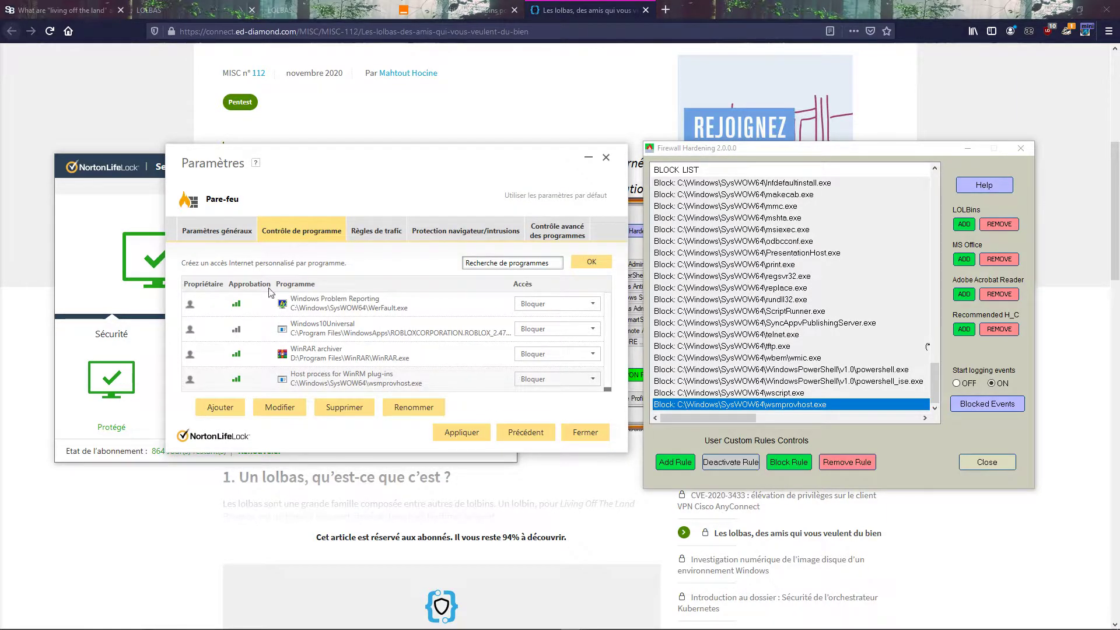
Step: Look through Norton's program control list and the entire Firewall Hardening block list to compare the programs they cover
scroll(295, 349, up, 5)
scroll(379, 332, up, 5)
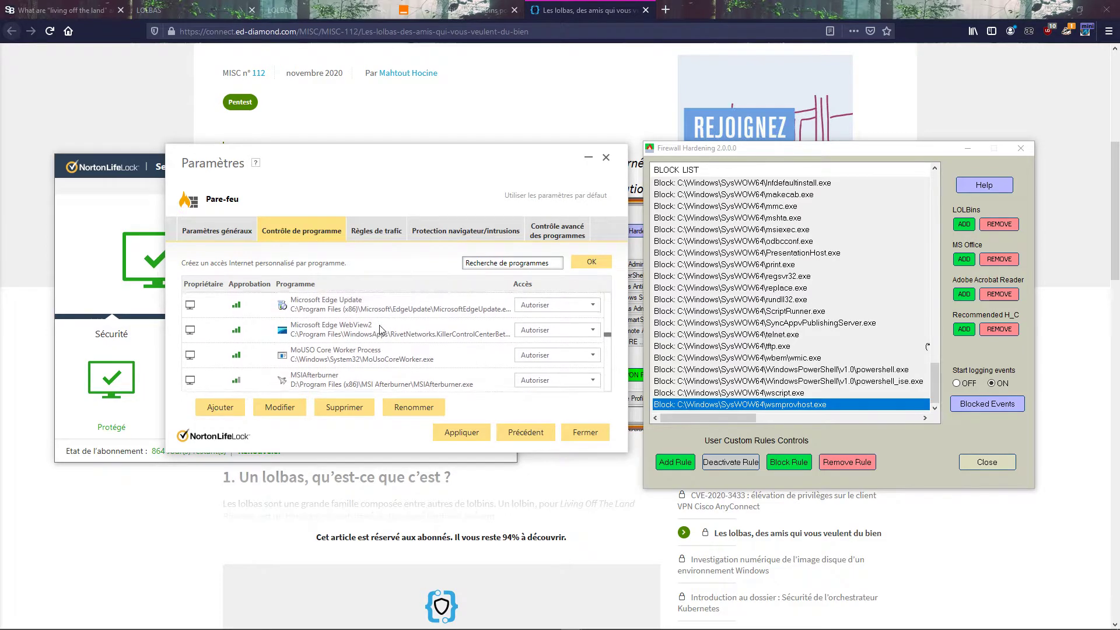
scroll(403, 316, down, 5)
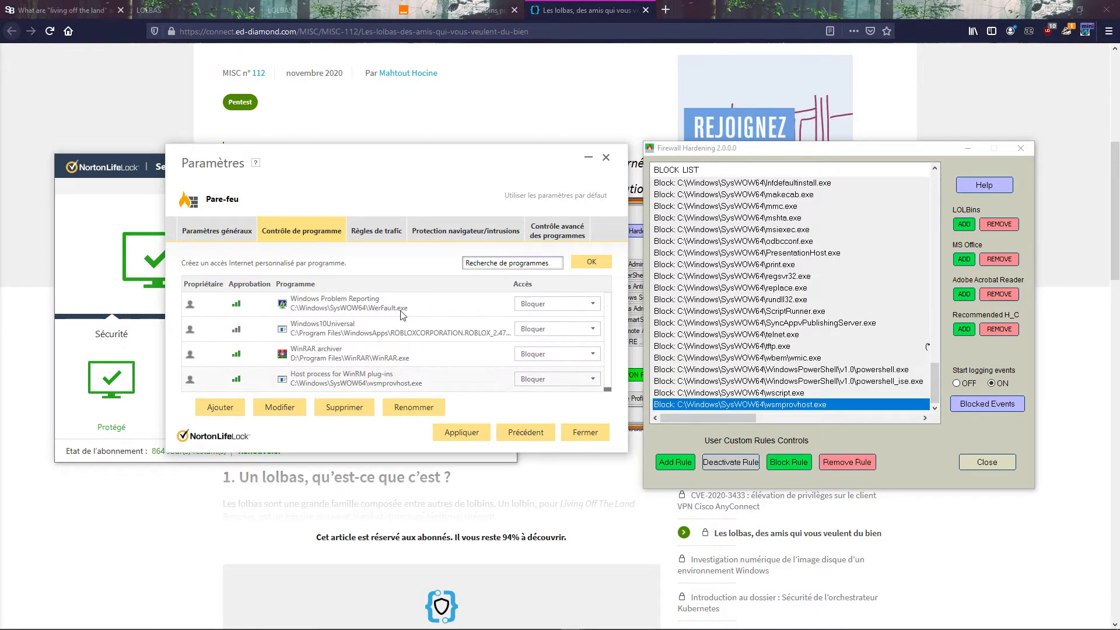
scroll(401, 351, down, 5)
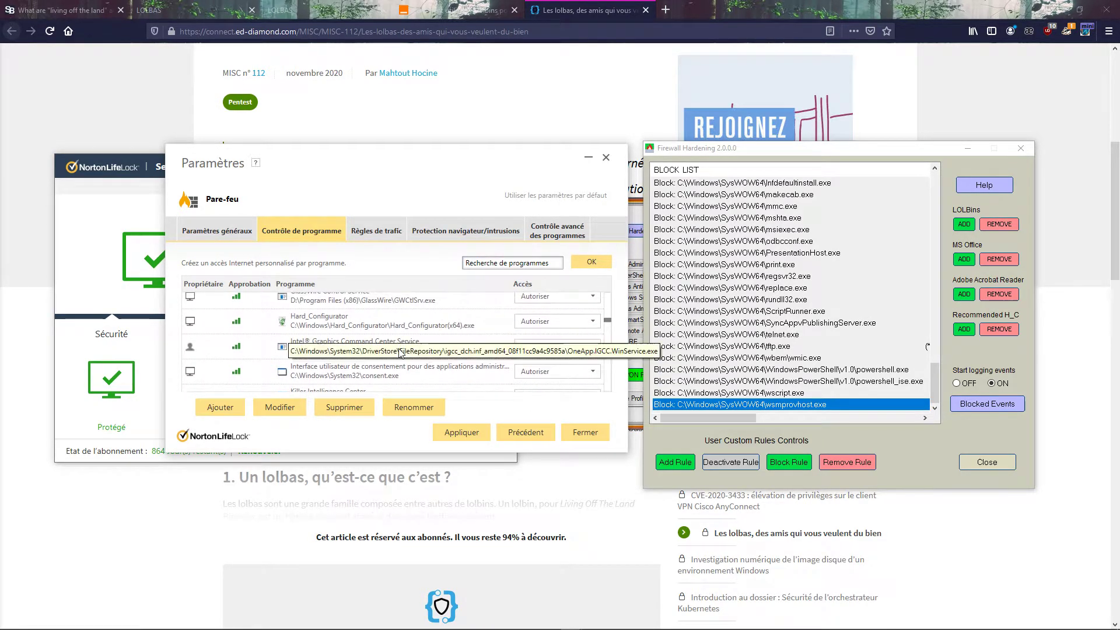
scroll(477, 320, down, 5)
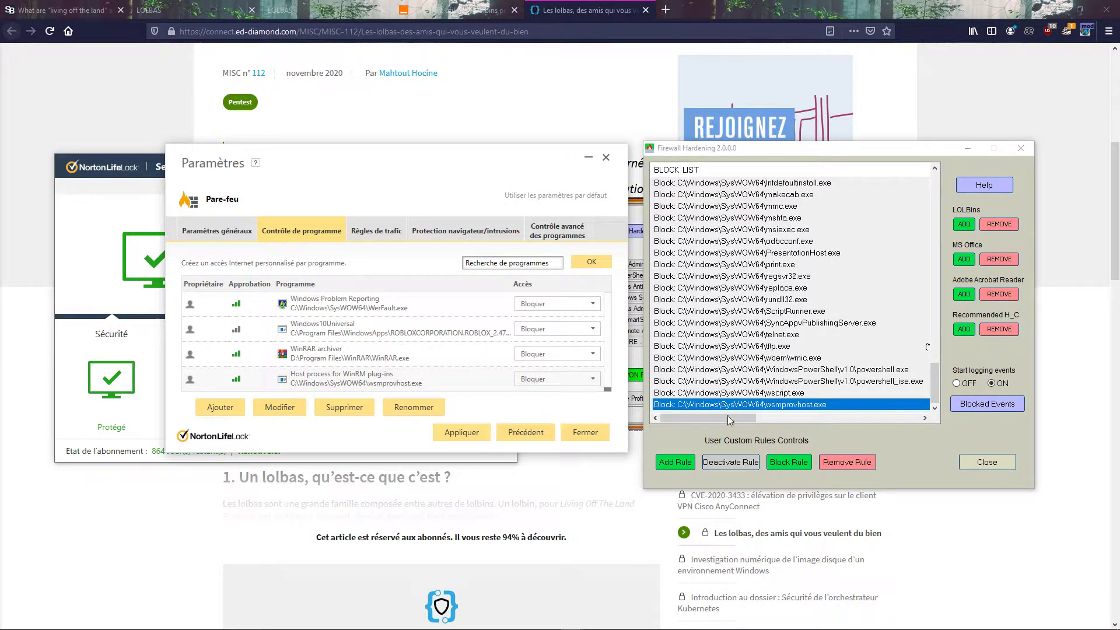
click(741, 394)
click(737, 383)
click(734, 372)
scroll(733, 372, up, 5)
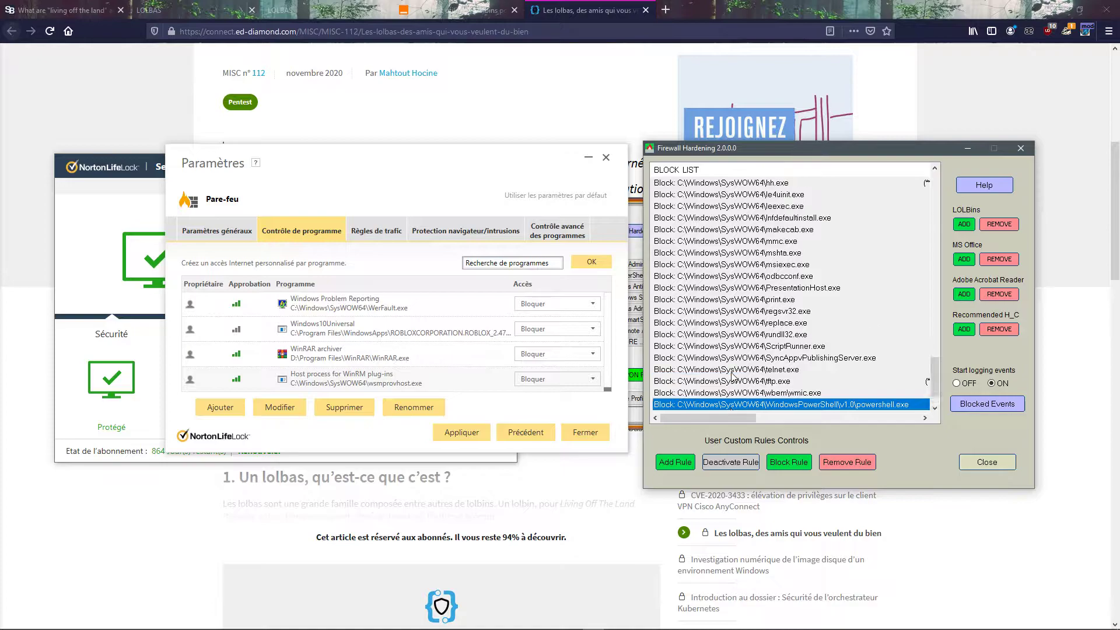
scroll(733, 375, up, 10)
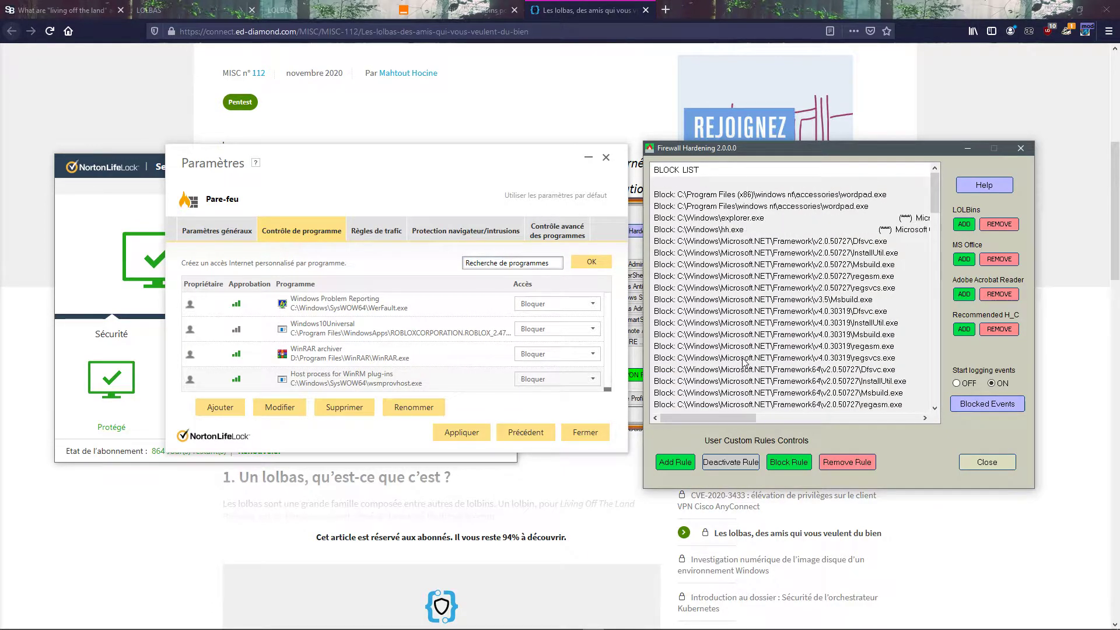
click(730, 231)
click(732, 218)
click(733, 208)
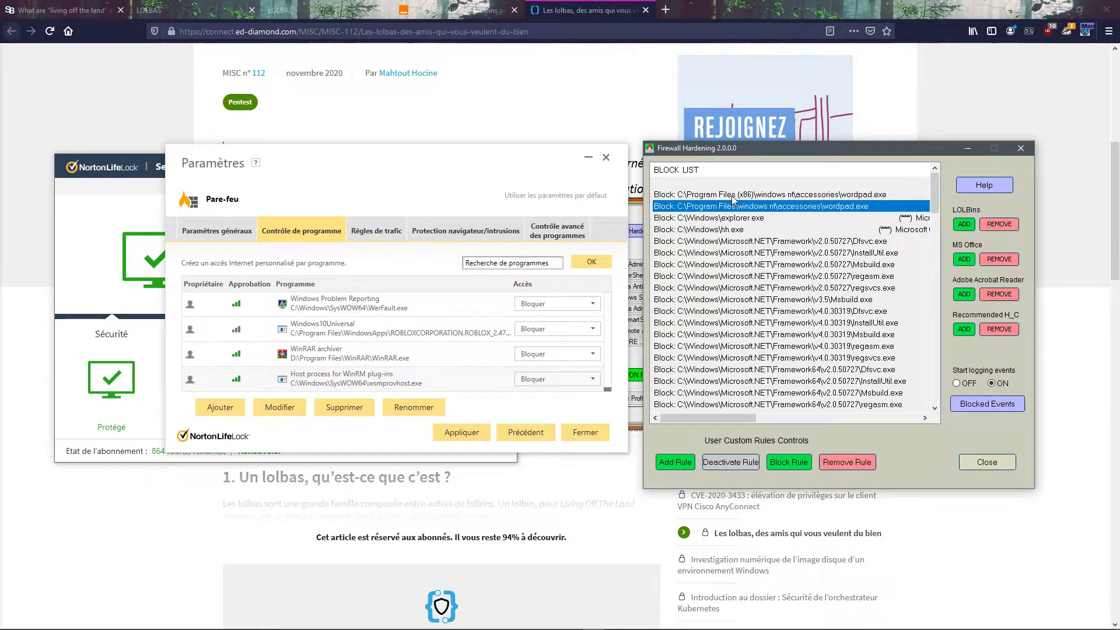
click(733, 196)
scroll(734, 315, down, 15)
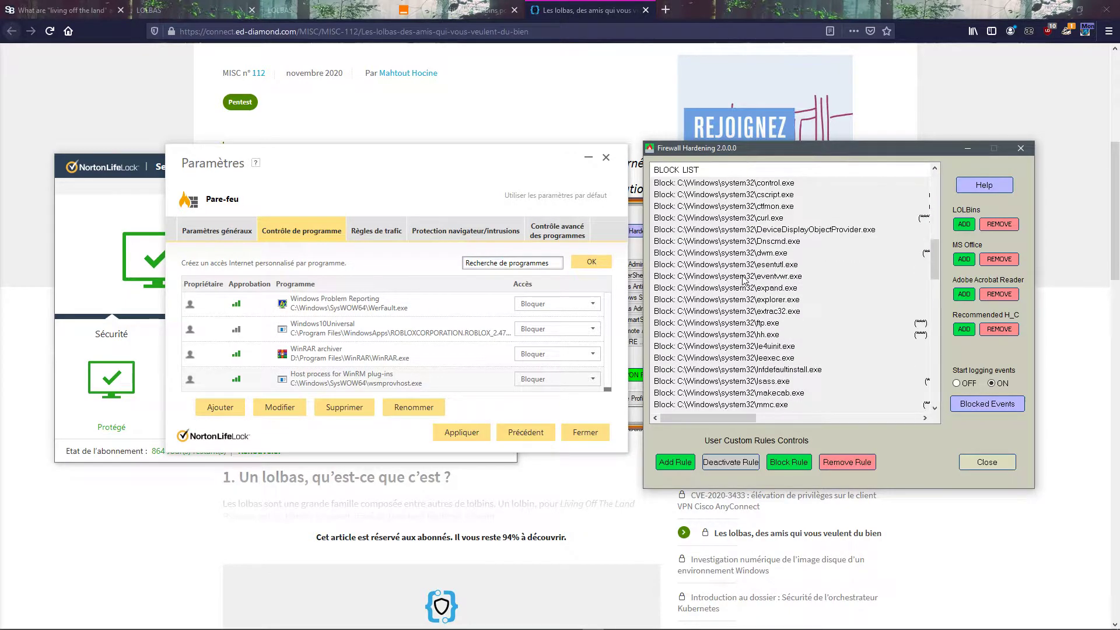
scroll(729, 334, down, 10)
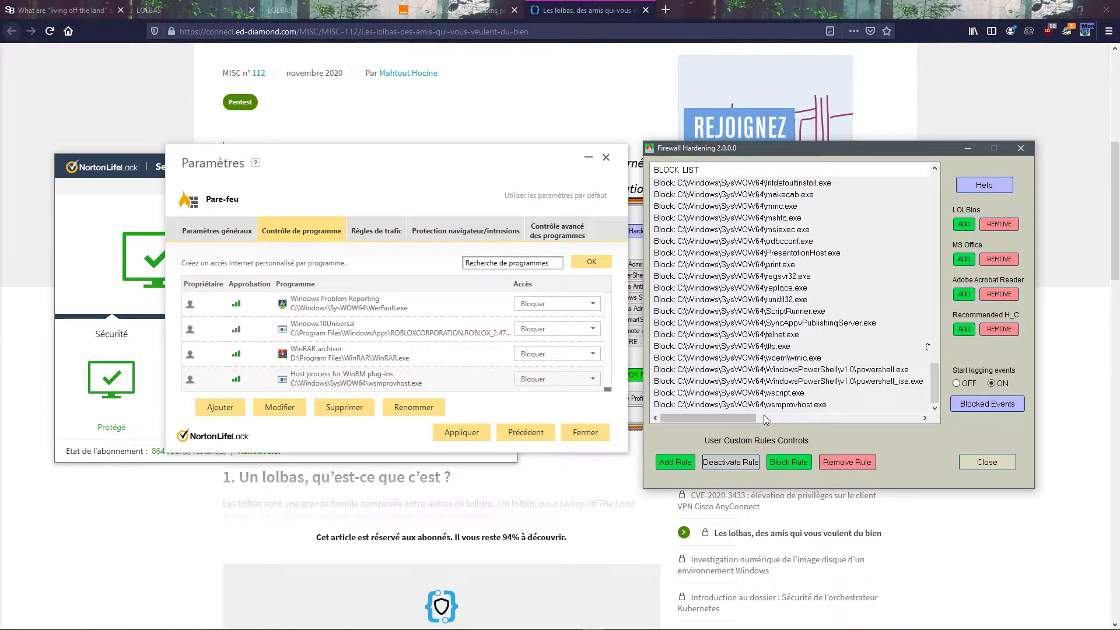
scroll(116, 513, down, 1)
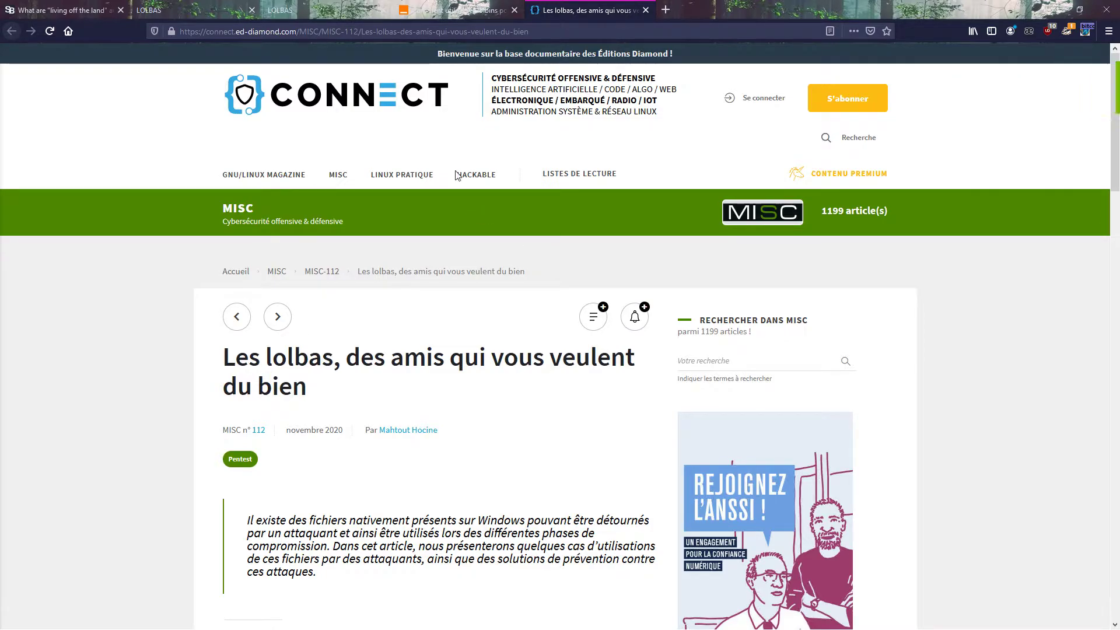
Step: Search the web for hardentool in the browser and open the securitywithoutborders/hardentools repository on GitHub
click(537, 42)
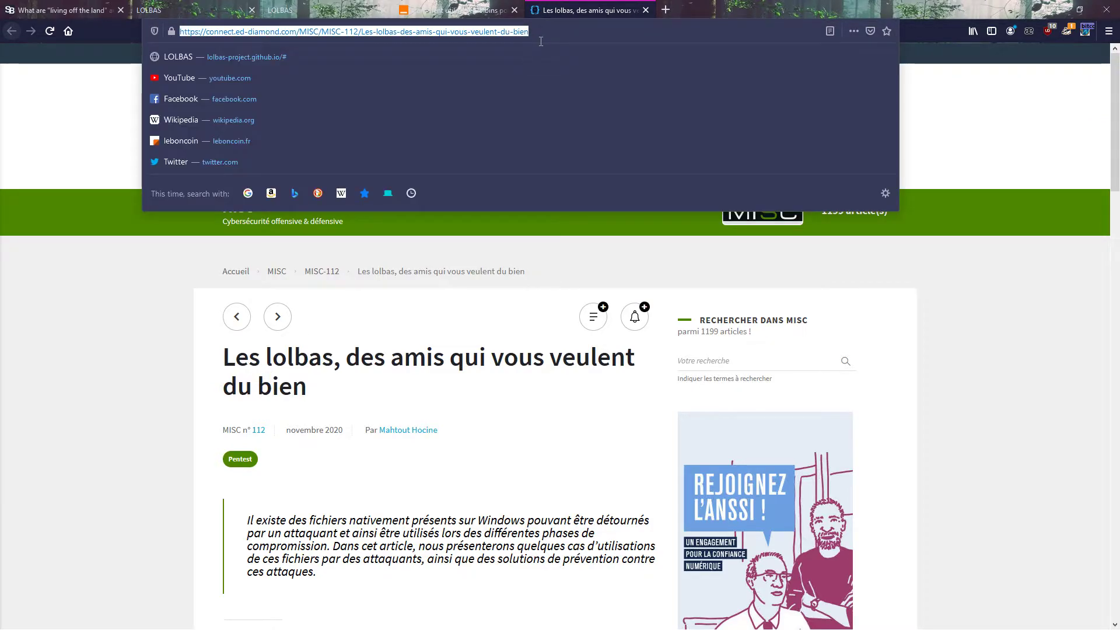
text(harden)
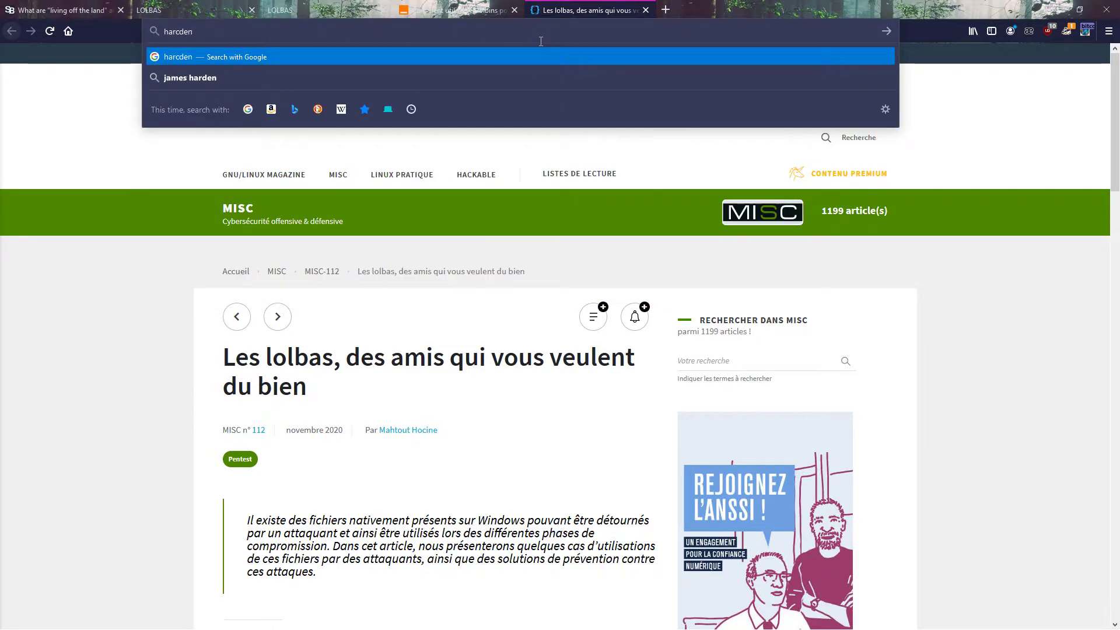
text(tool)
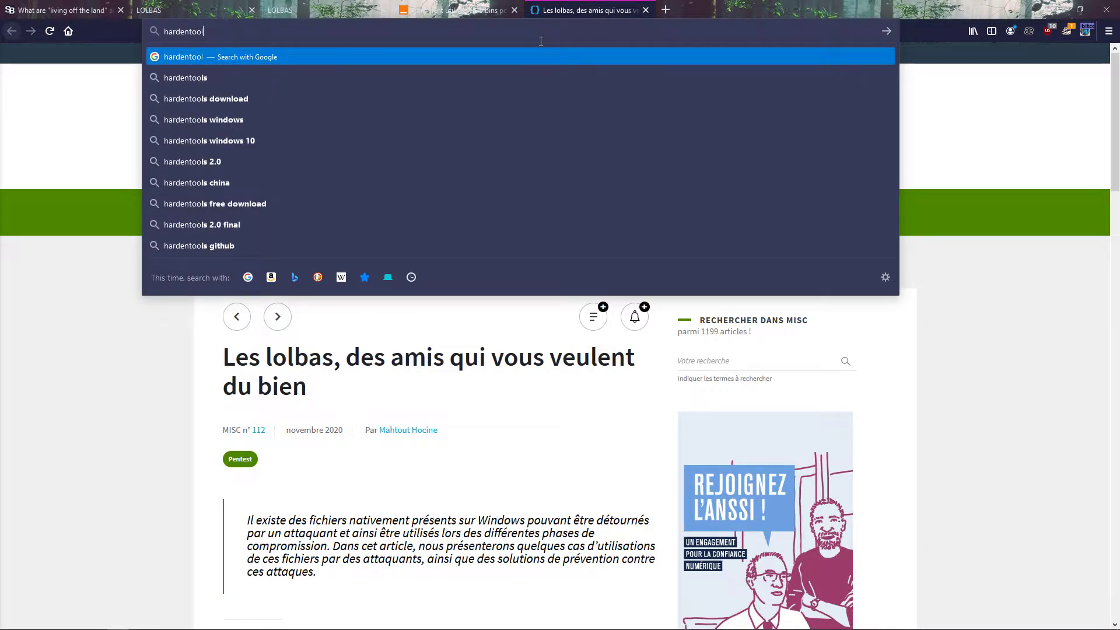
key(Return)
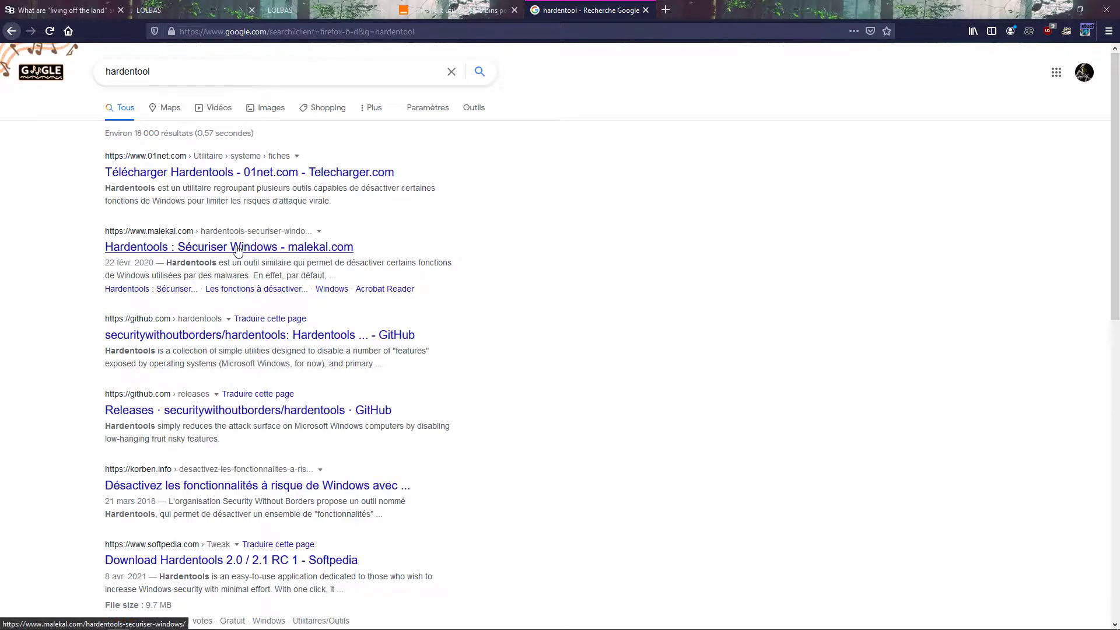
click(295, 336)
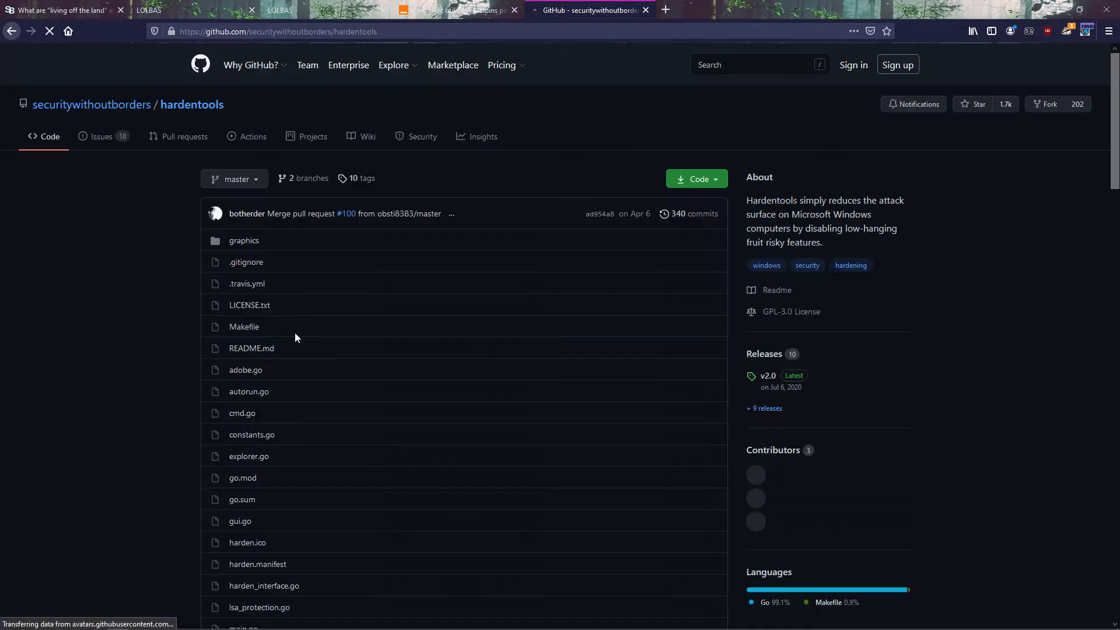
Step: Examine the Hardentools README, including its description, warning and usage sections, and the repository's address
scroll(188, 299, down, 15)
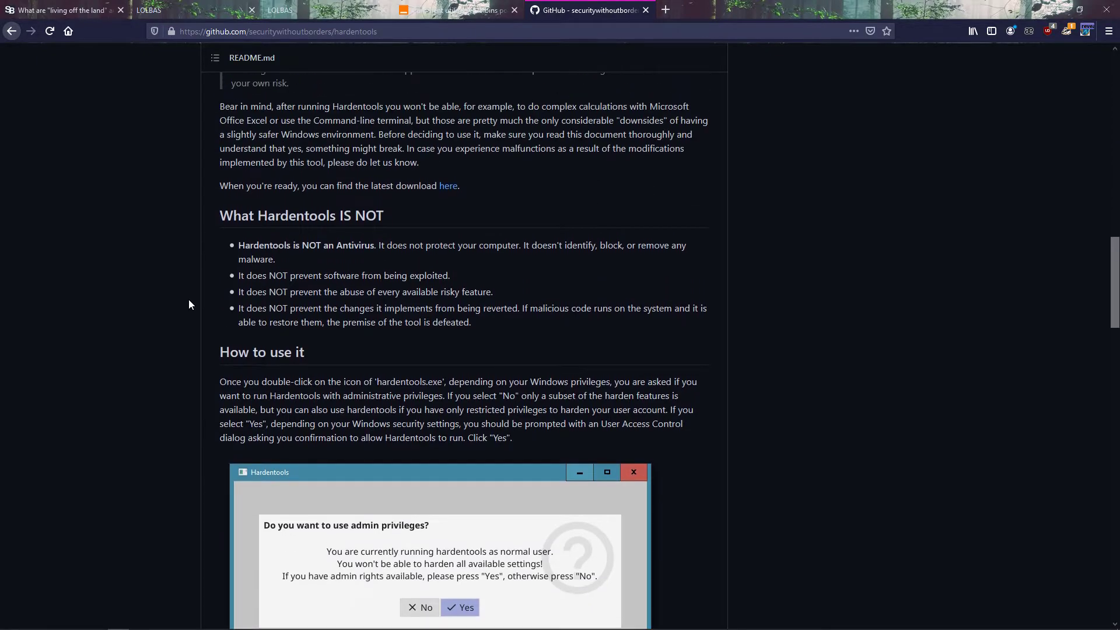
scroll(185, 286, up, 5)
scroll(188, 281, down, 20)
scroll(284, 310, up, 20)
click(423, 36)
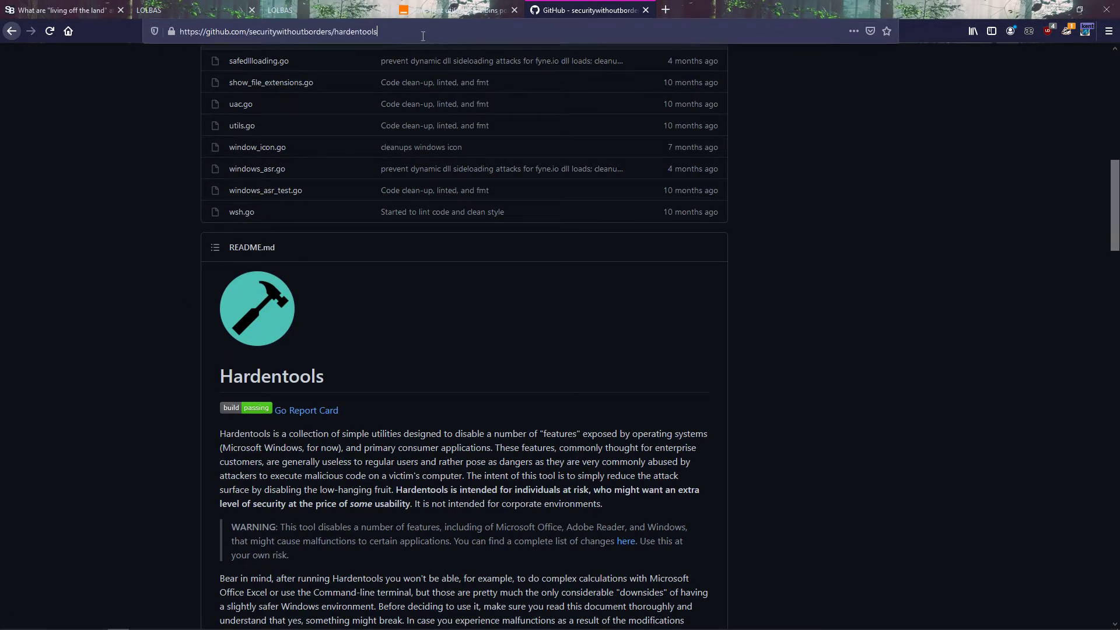
click(155, 308)
Step: Download hardentools.exe from the v2.0 release of the hardentools GitHub repository
scroll(514, 292, up, 10)
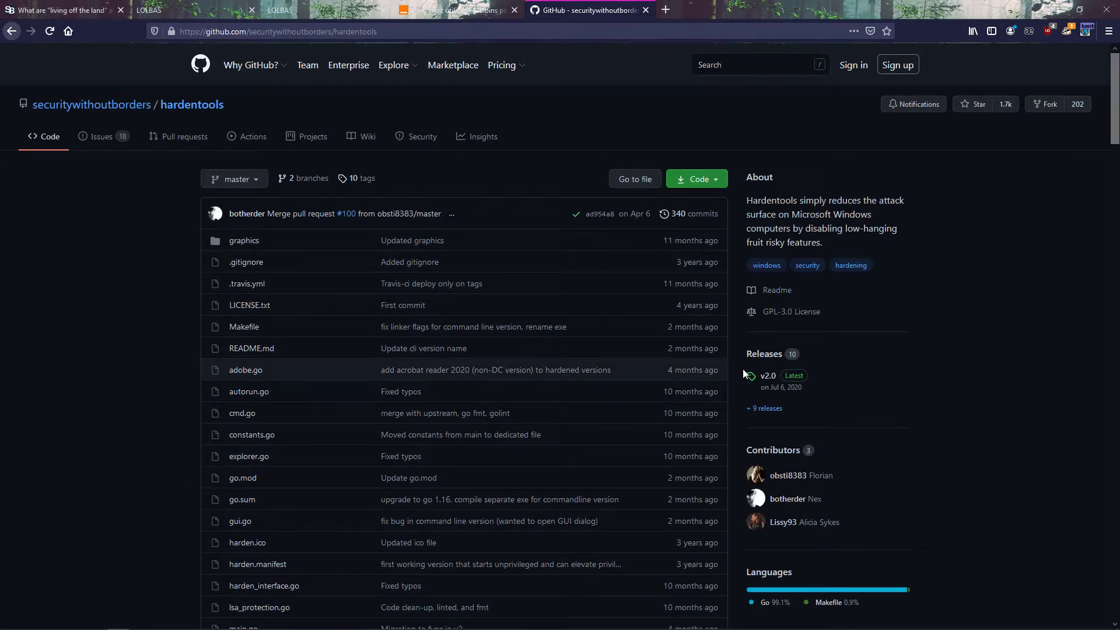
click(769, 377)
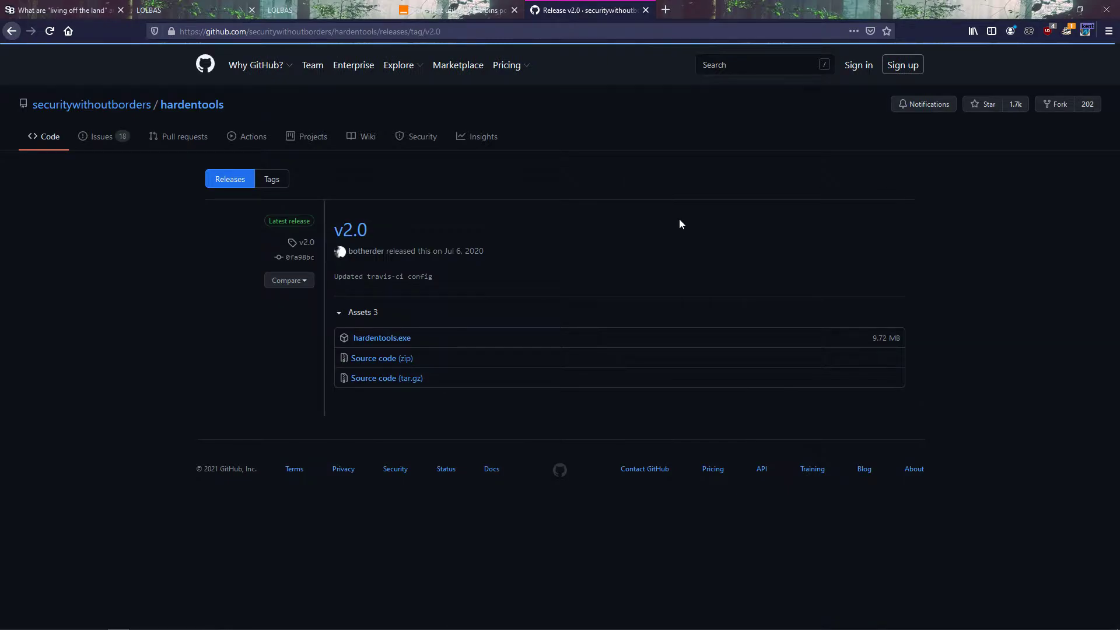
click(402, 341)
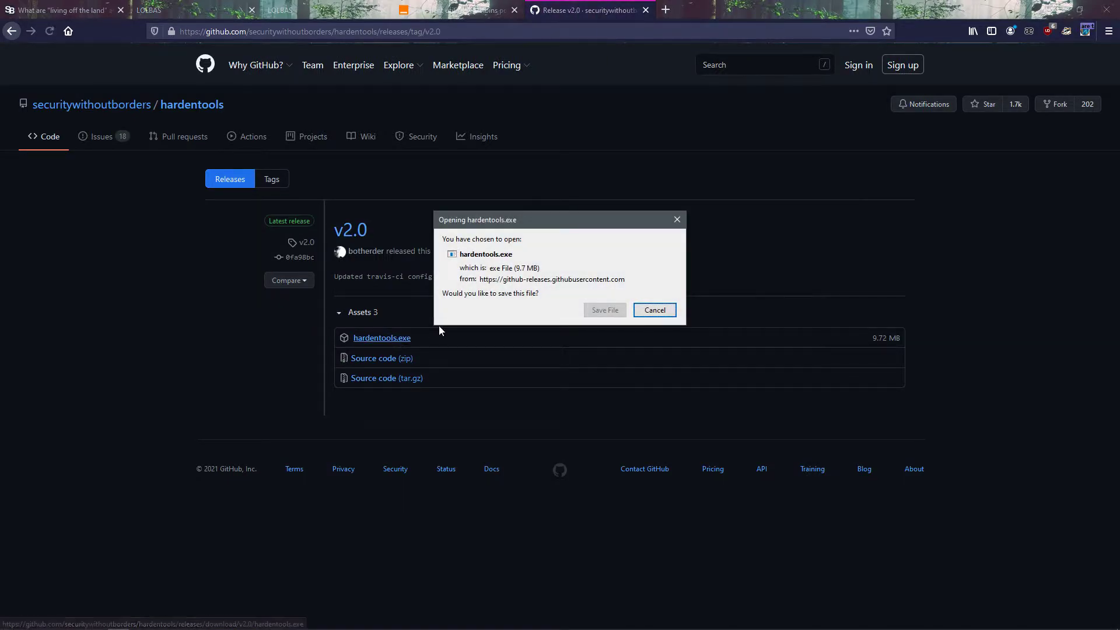
click(605, 310)
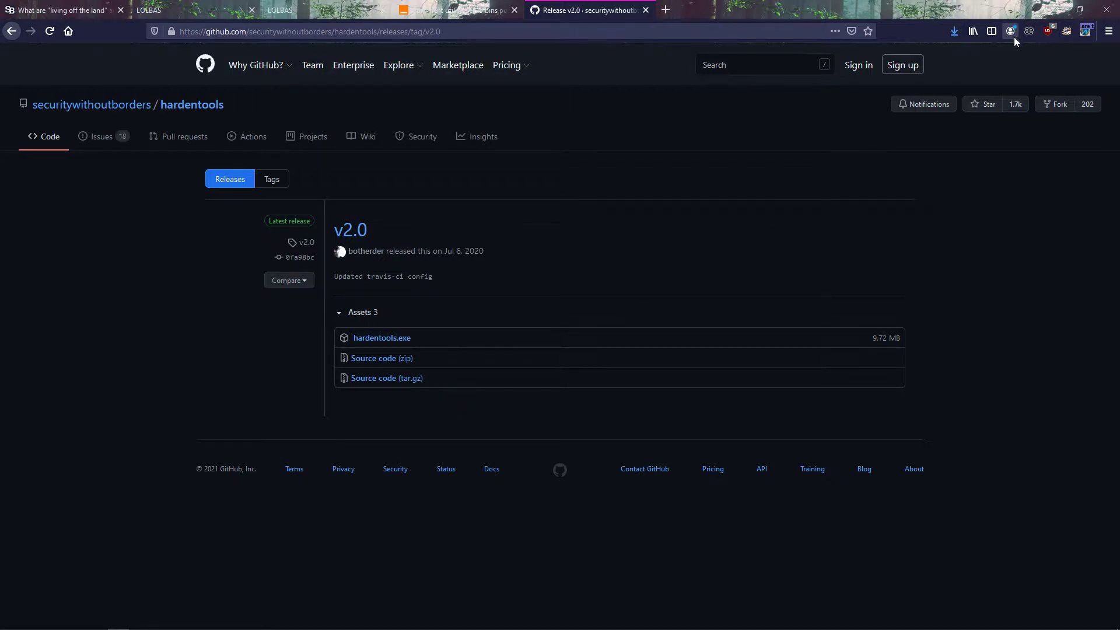
Step: Try to run the downloaded hardentools.exe, and switch off SRP in Hard_Configurator
click(835, 57)
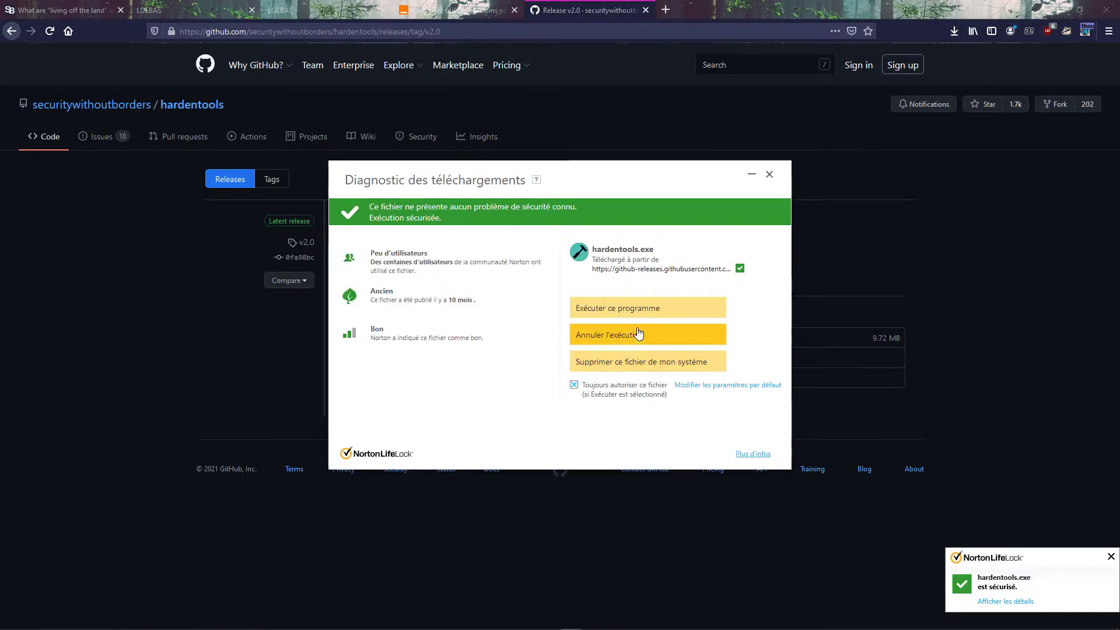
click(638, 306)
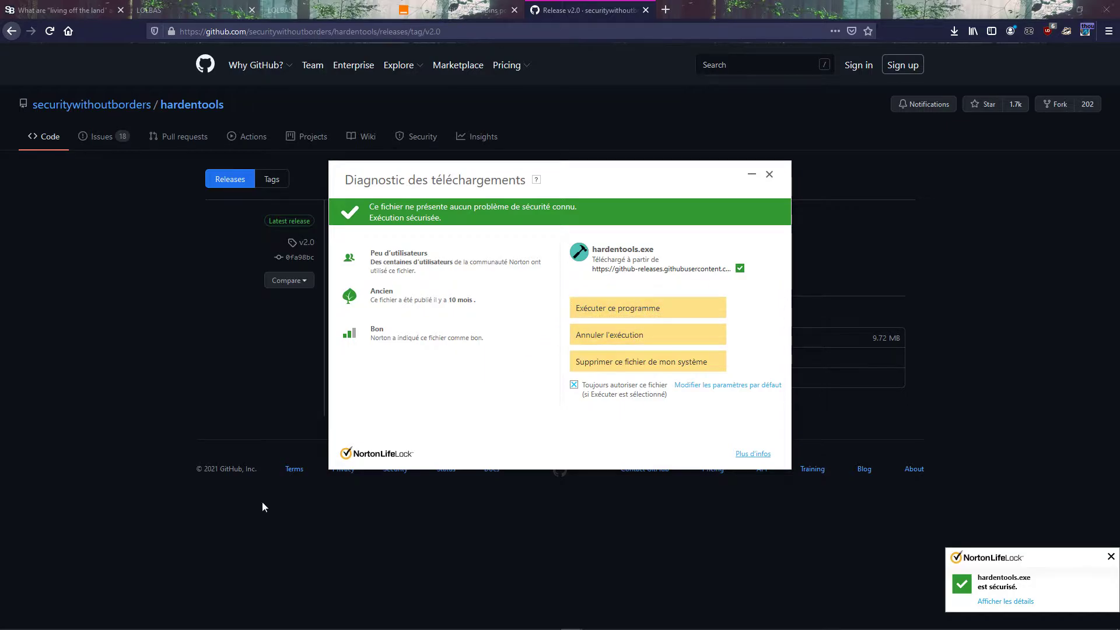
click(162, 622)
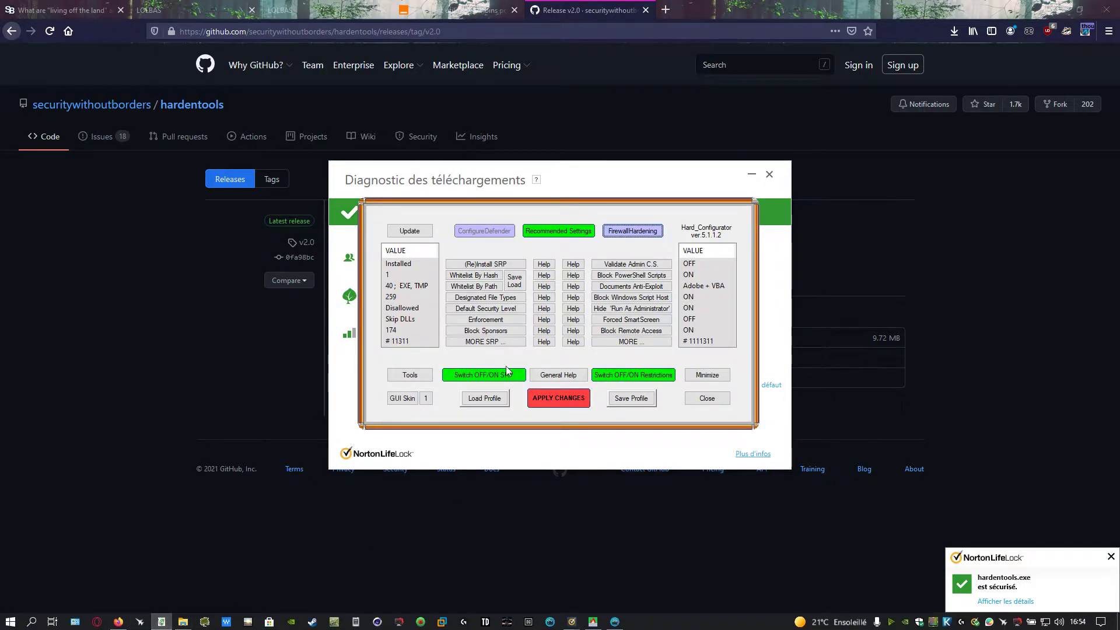
click(486, 377)
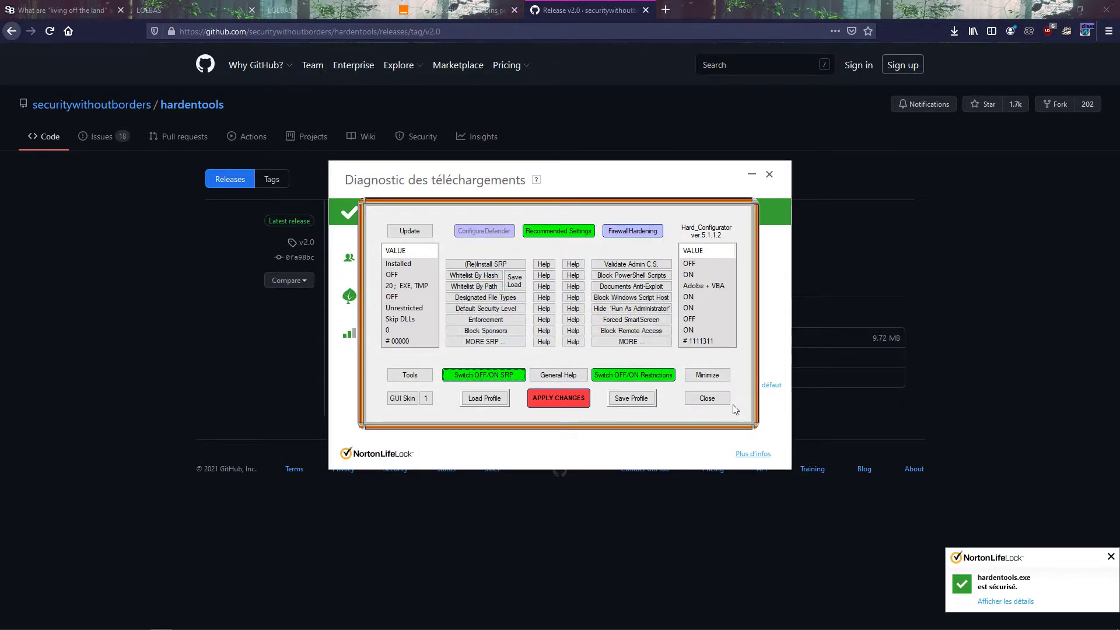
click(711, 375)
Step: Run hardentools.exe from Norton's download diagnostic and accept using admin privileges
click(629, 308)
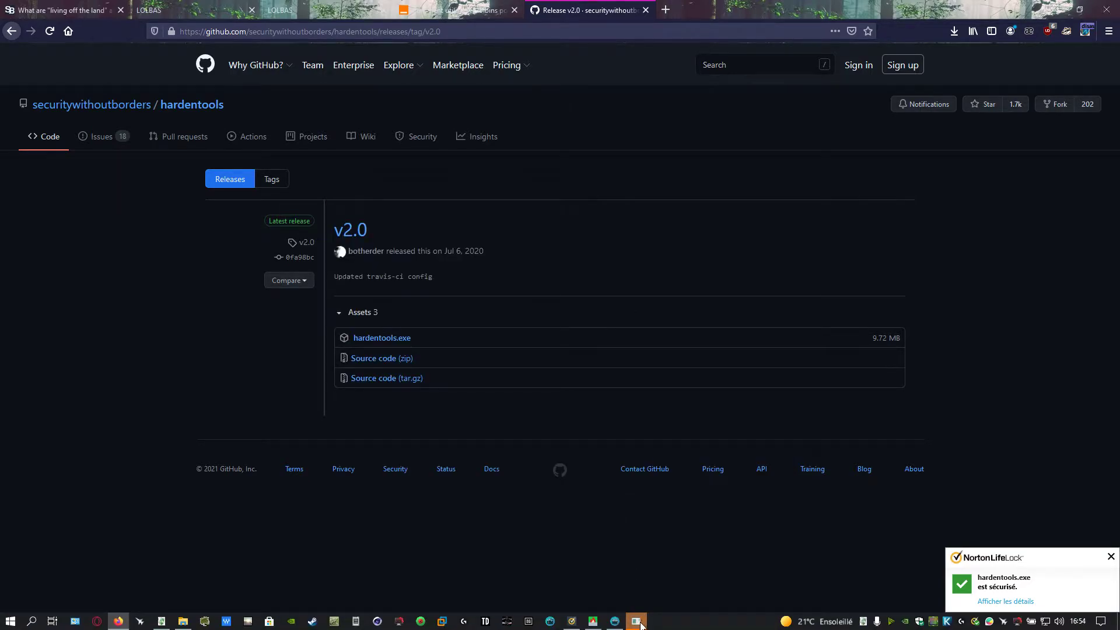
drag(220, 27, 575, 193)
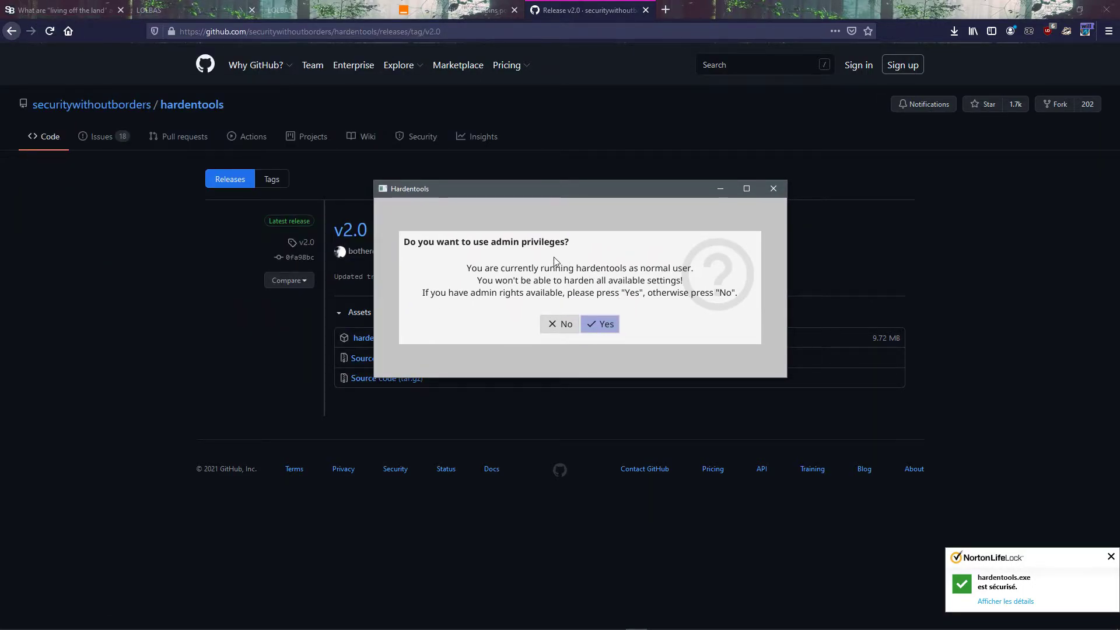
click(604, 325)
click(547, 349)
key(ctrl+alt+Delete)
click(523, 385)
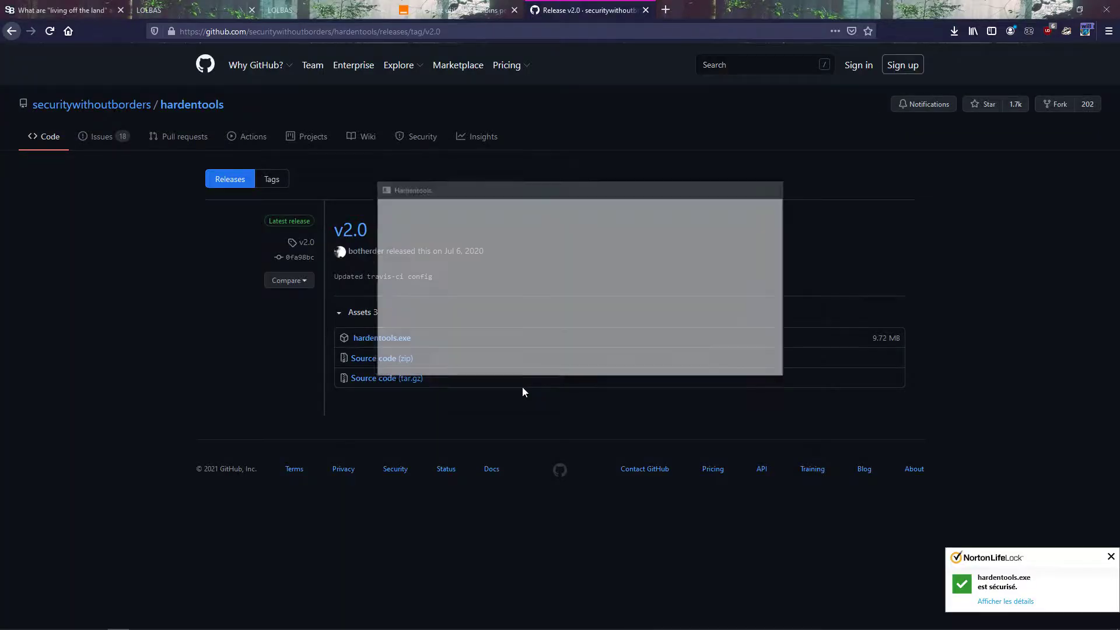
drag(354, 95, 610, 188)
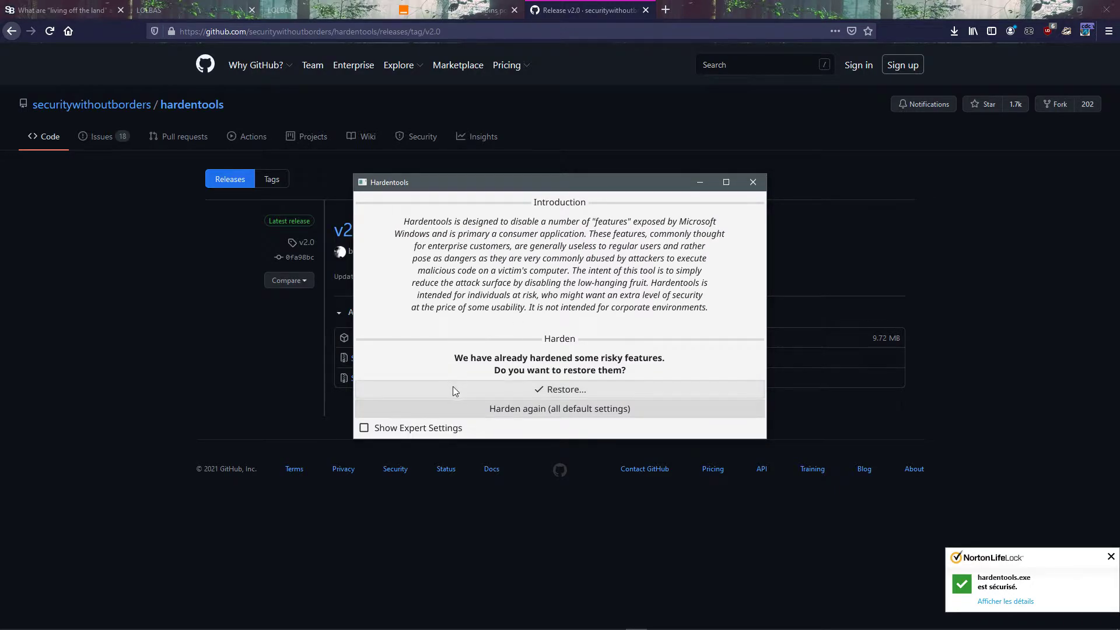
Step: Show the expert settings, harden Windows again with all default settings, and show the result details
click(364, 427)
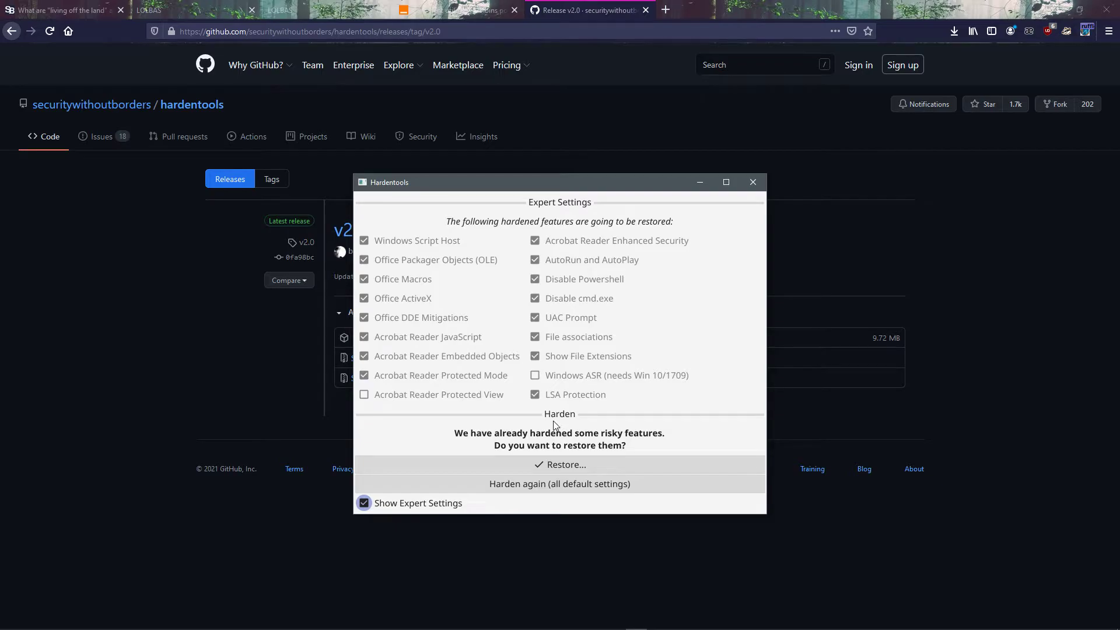
click(511, 485)
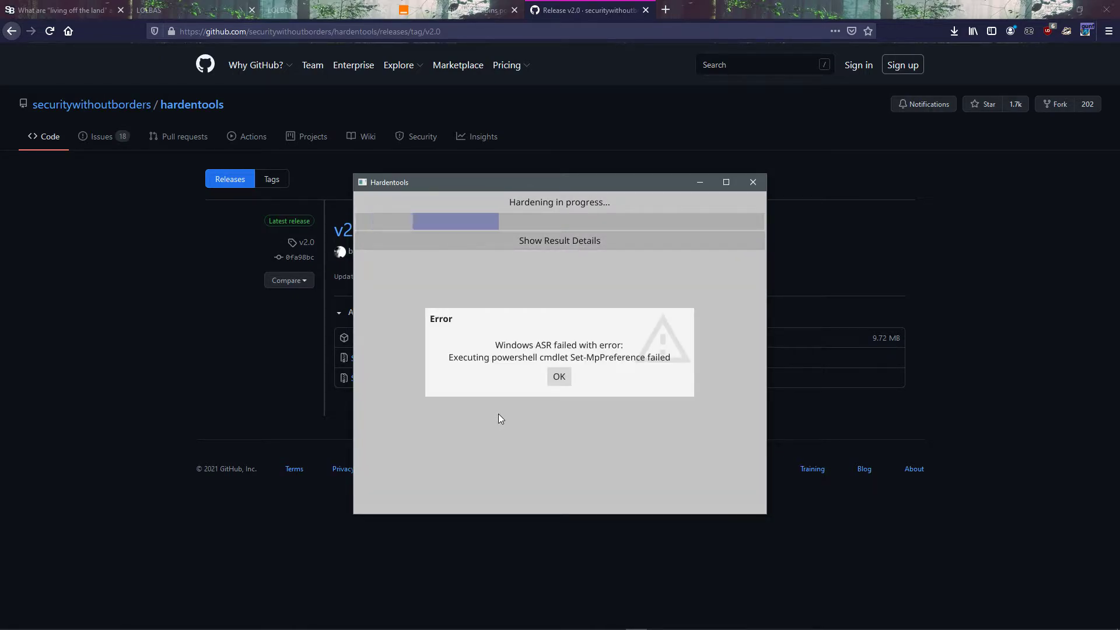
click(559, 376)
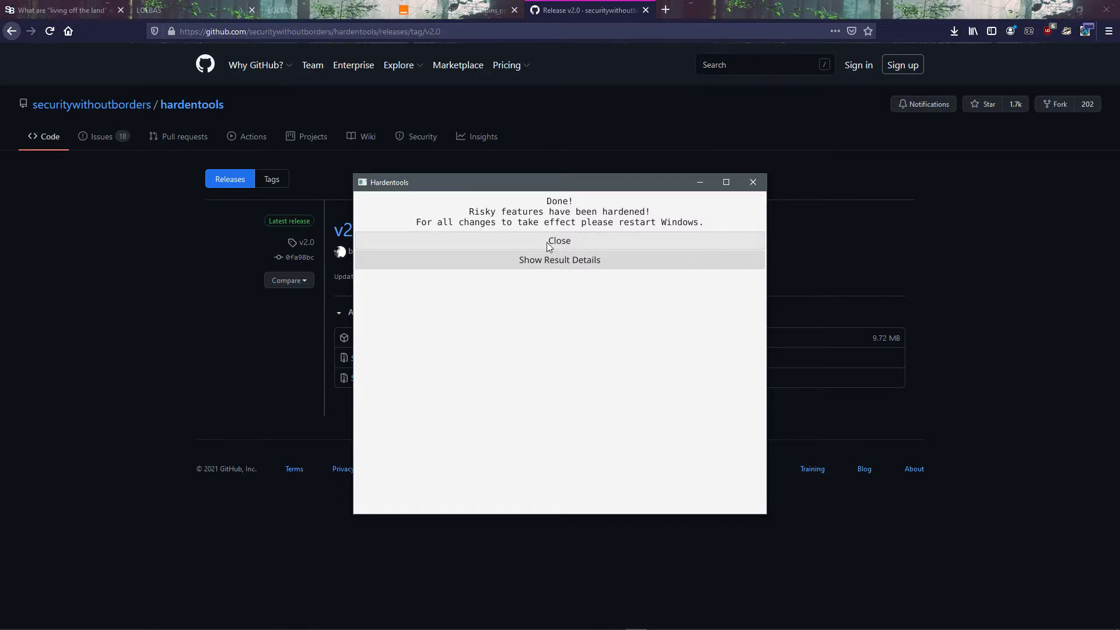
click(540, 261)
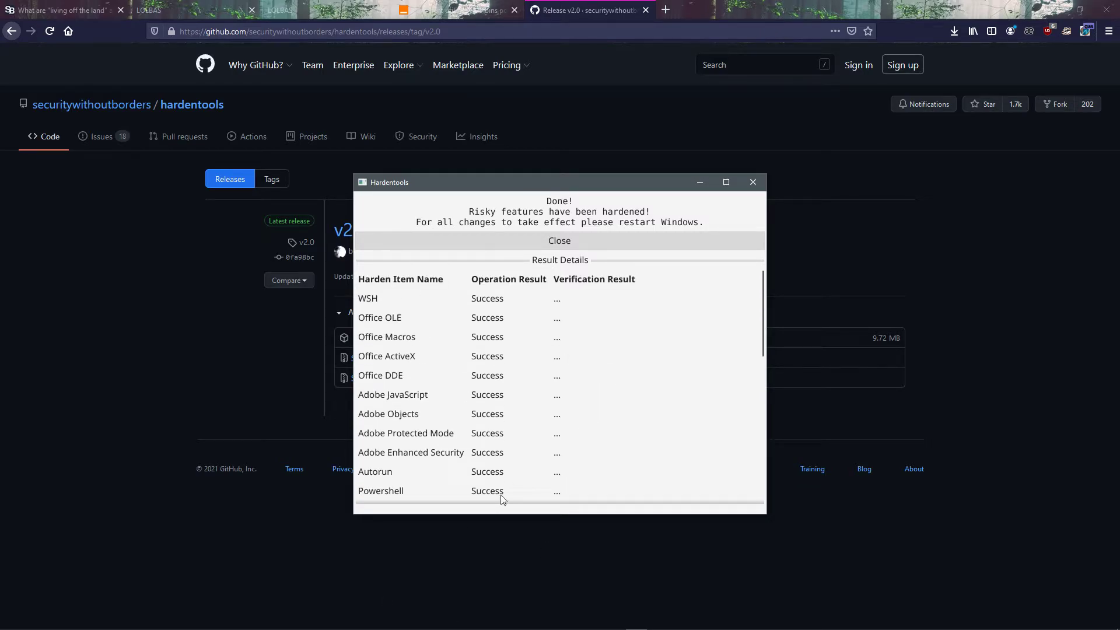
Step: Switch to Hard_Configurator and turn SRP back on
key(alt+Tab)
key(alt+Tab)
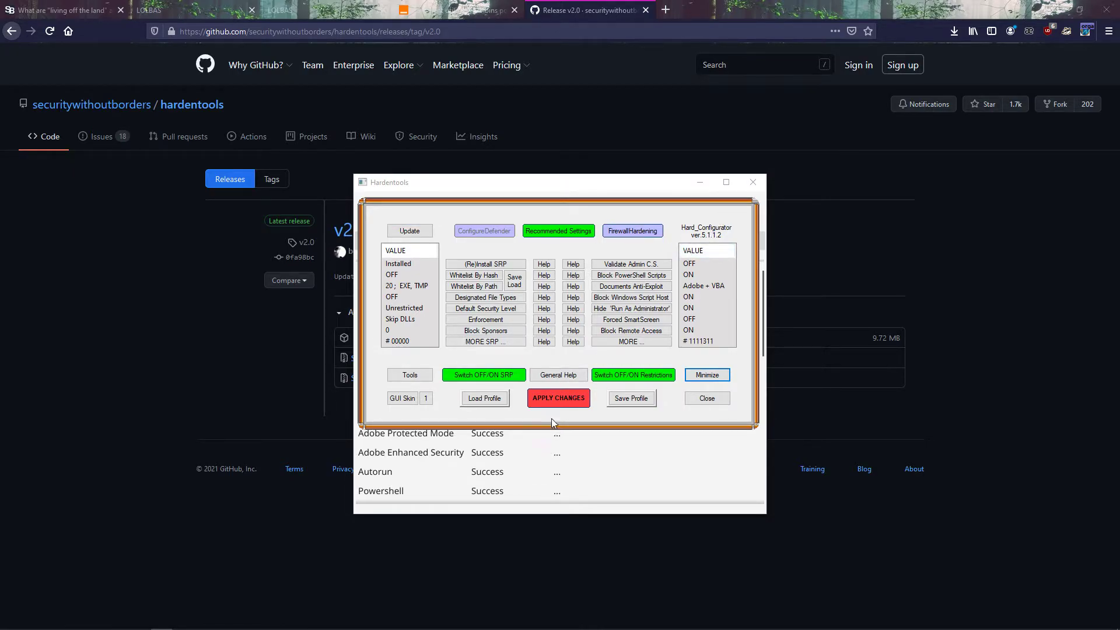
click(499, 377)
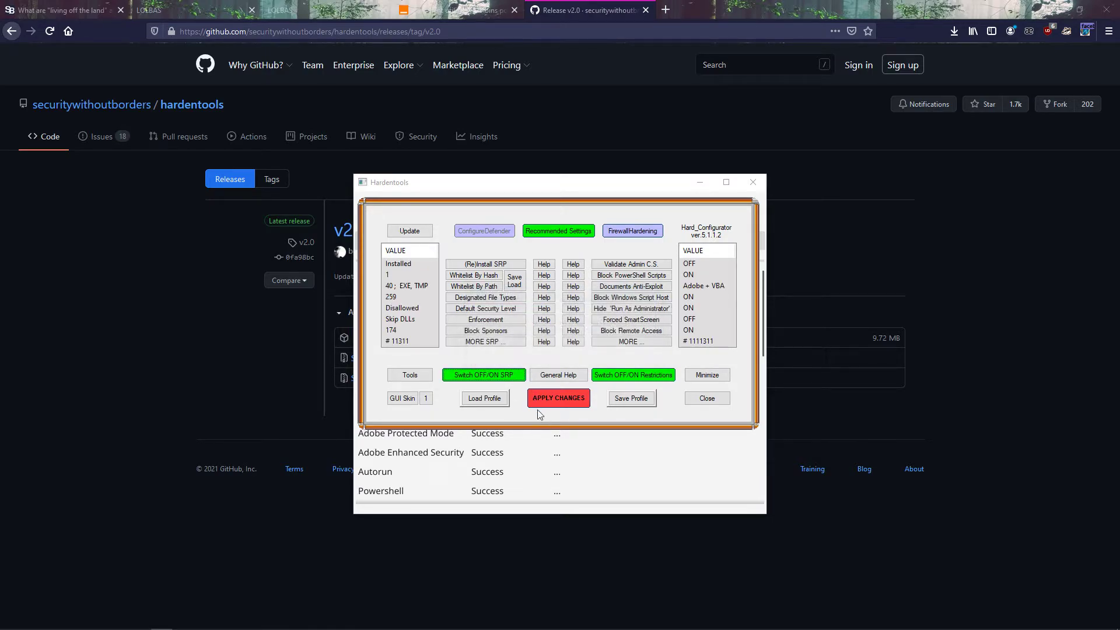
Step: Search Windows for cmd and try to open the command prompt to test the protection
click(10, 622)
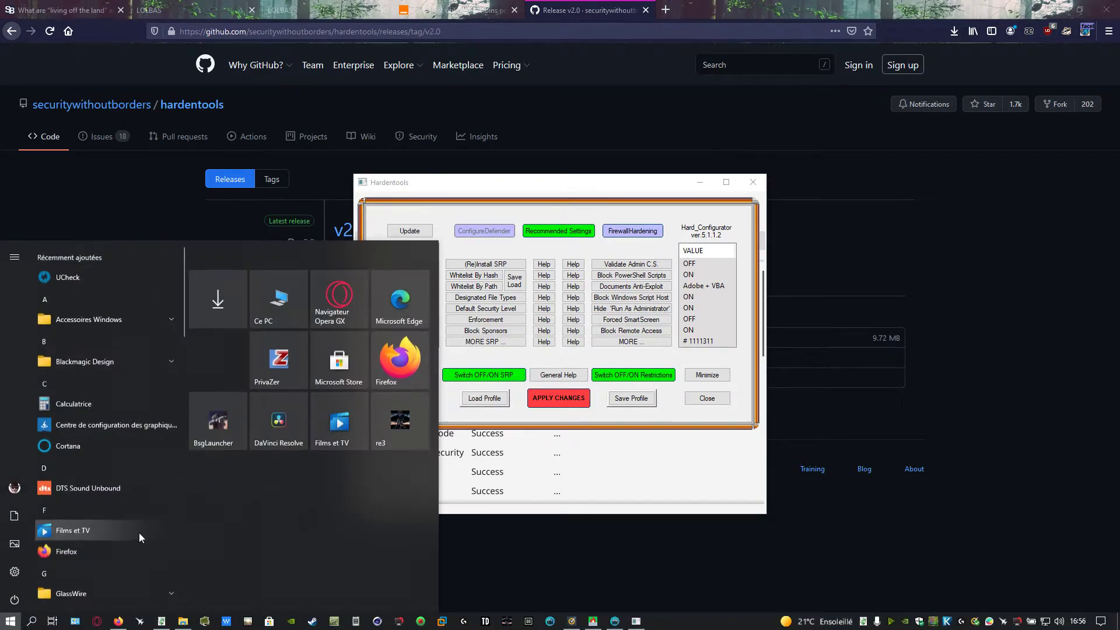
text(cmd)
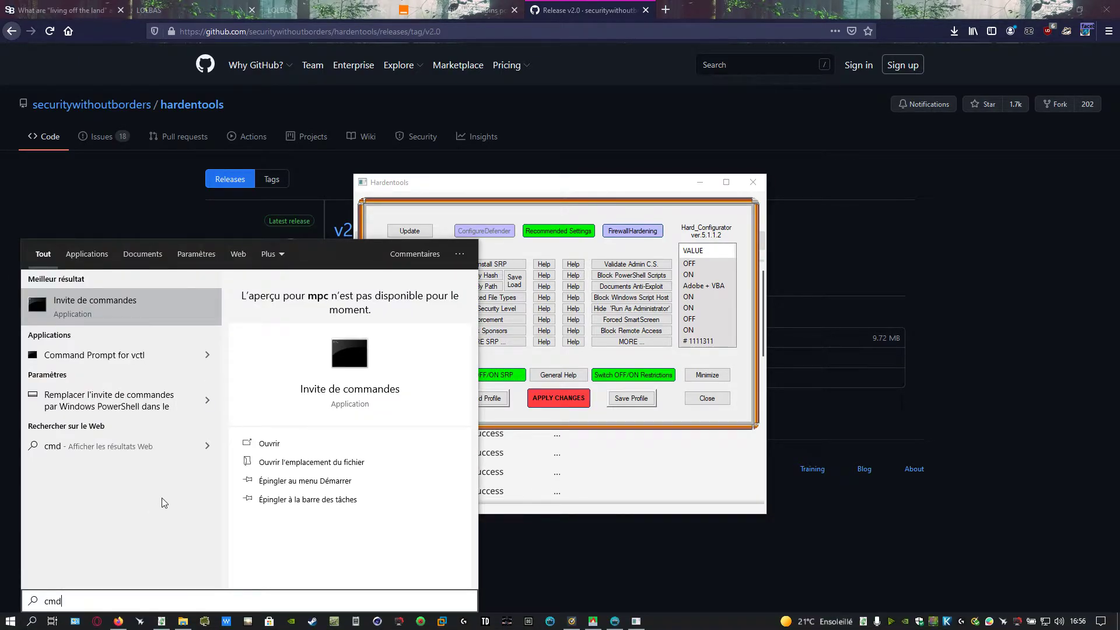
right_click(131, 302)
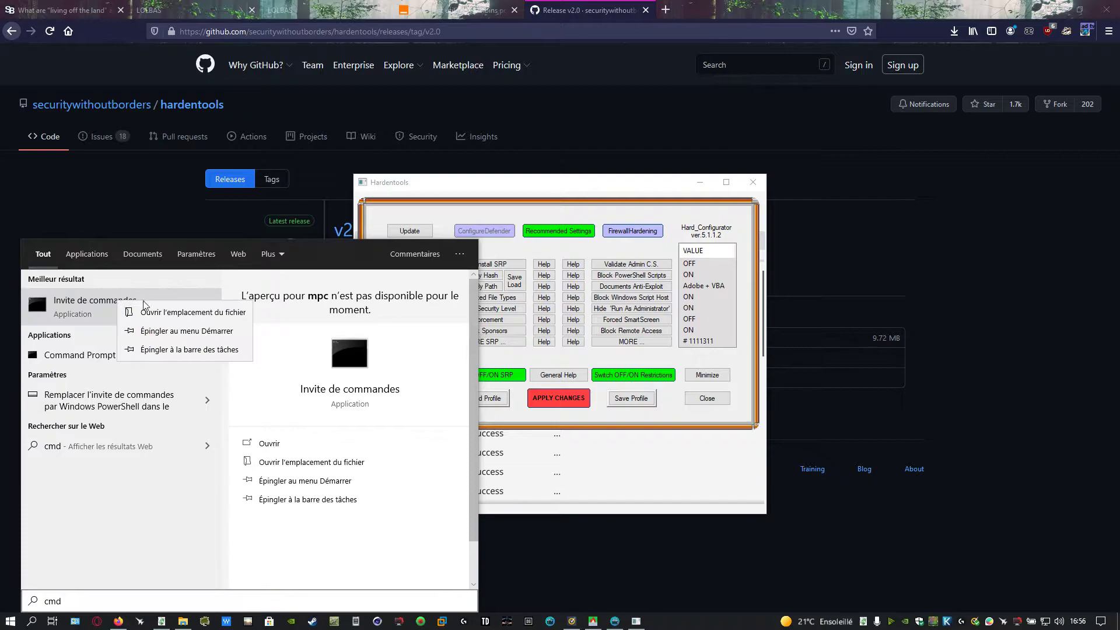
click(66, 316)
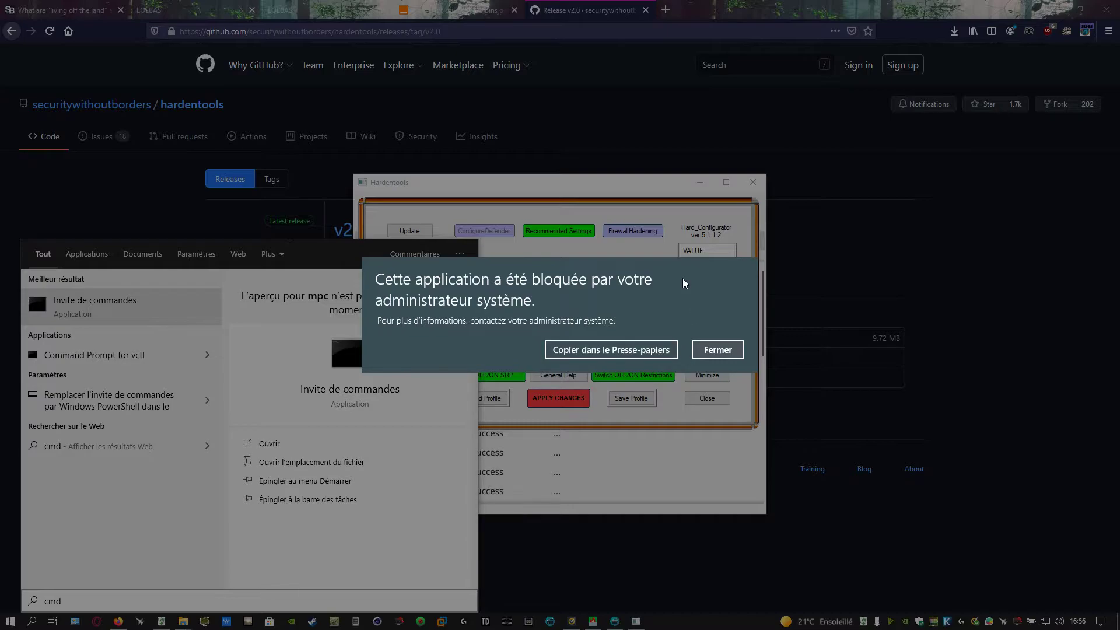
click(716, 350)
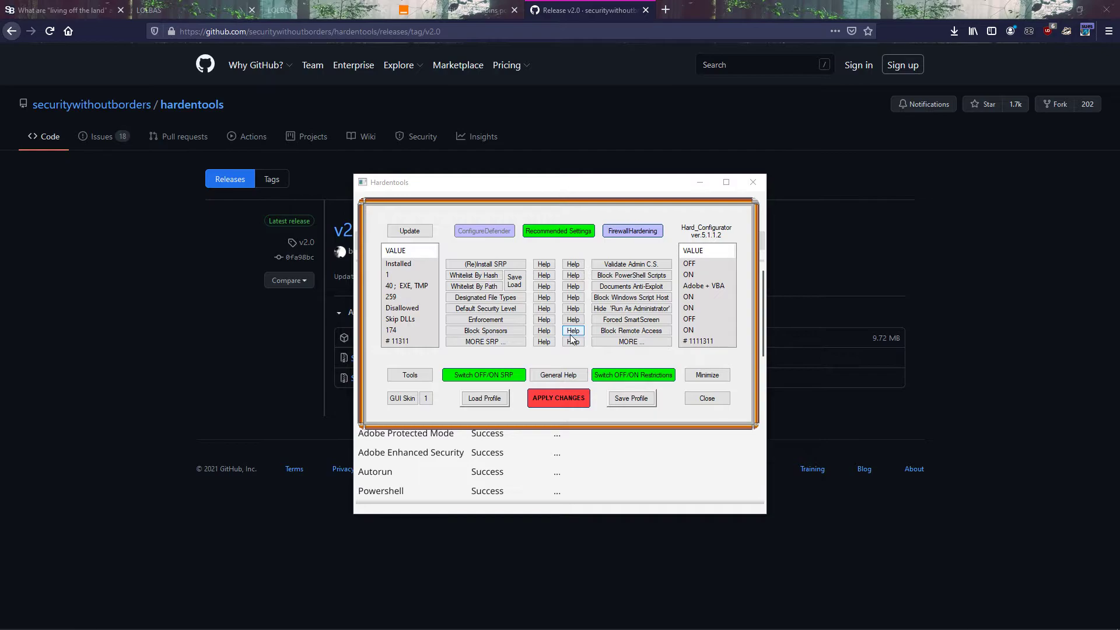
Step: Switch SRP off again in Hard_Configurator
click(562, 418)
click(495, 376)
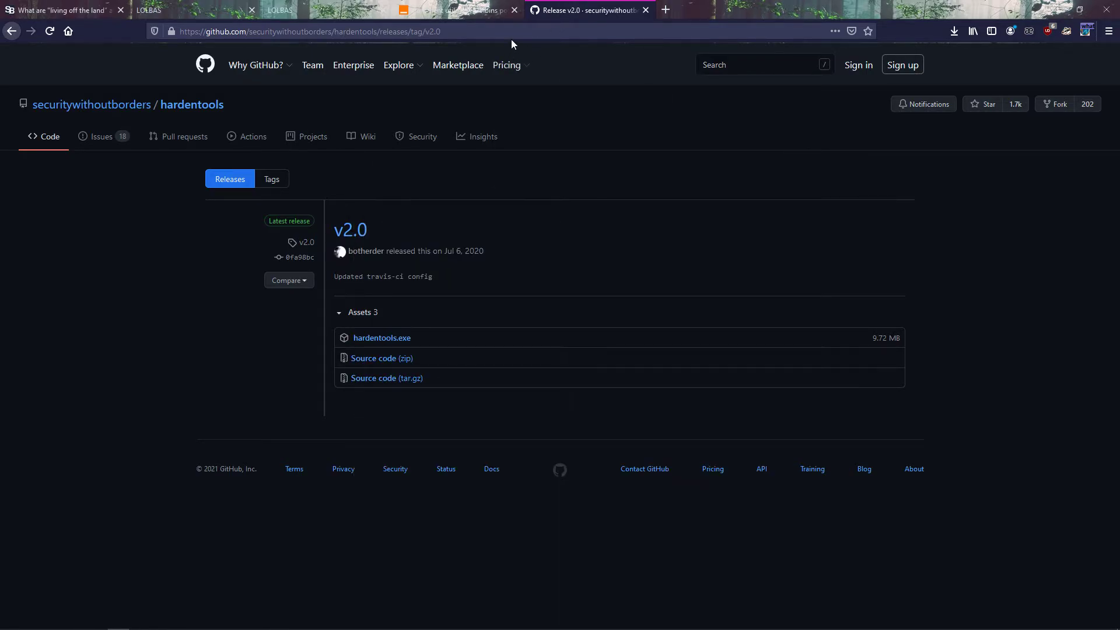
Step: Search the web for syshardener in the browser and open the NoVirusThanks product page for SysHardener v1.5
click(512, 40)
text(syshardener)
key(Return)
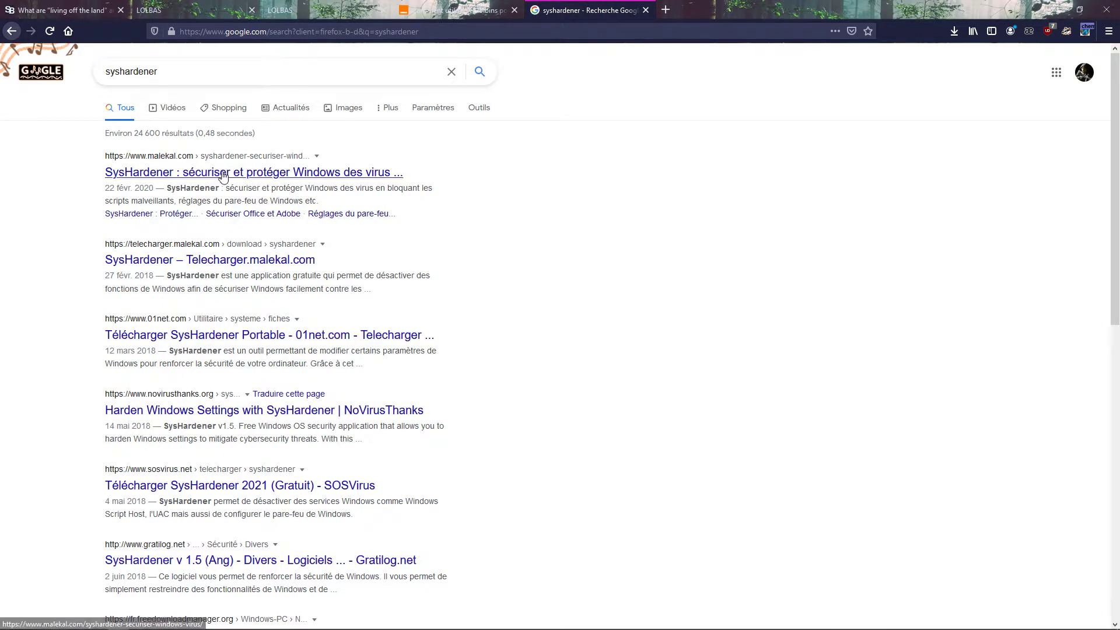
click(249, 411)
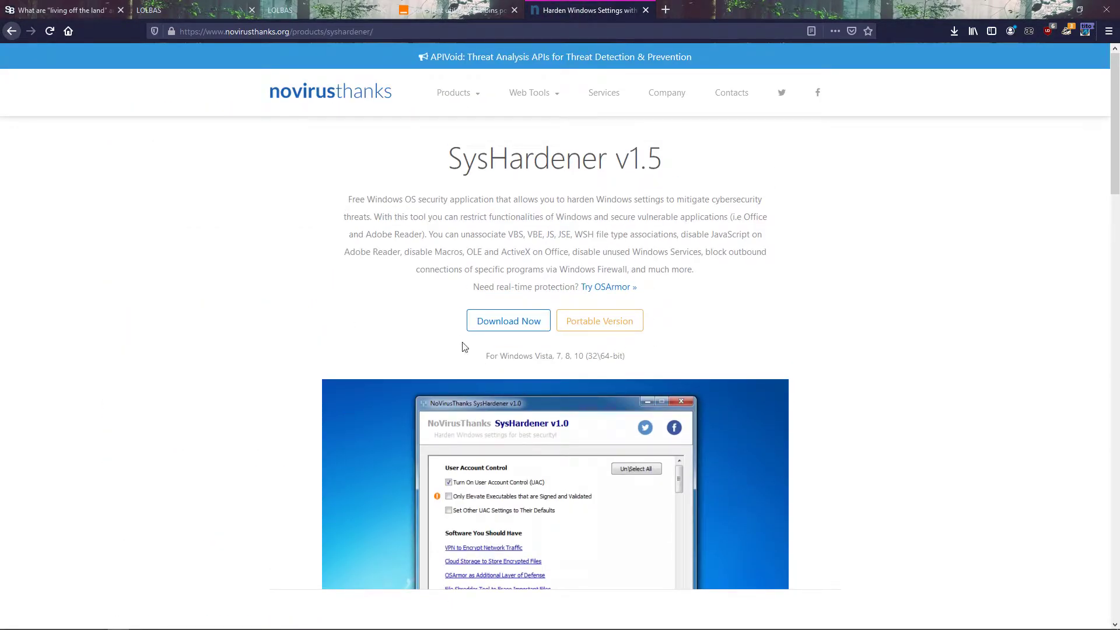
scroll(482, 342, down, 2)
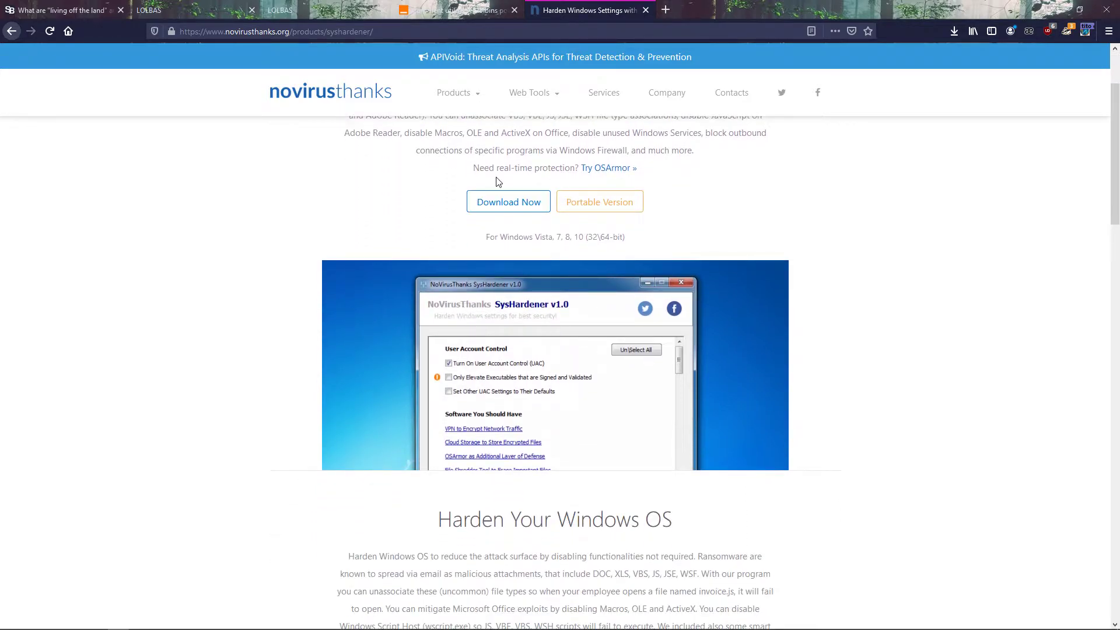
Step: Download the standard SysHardener installer and locate syshardener_setup.exe in the Downloads folder
click(506, 202)
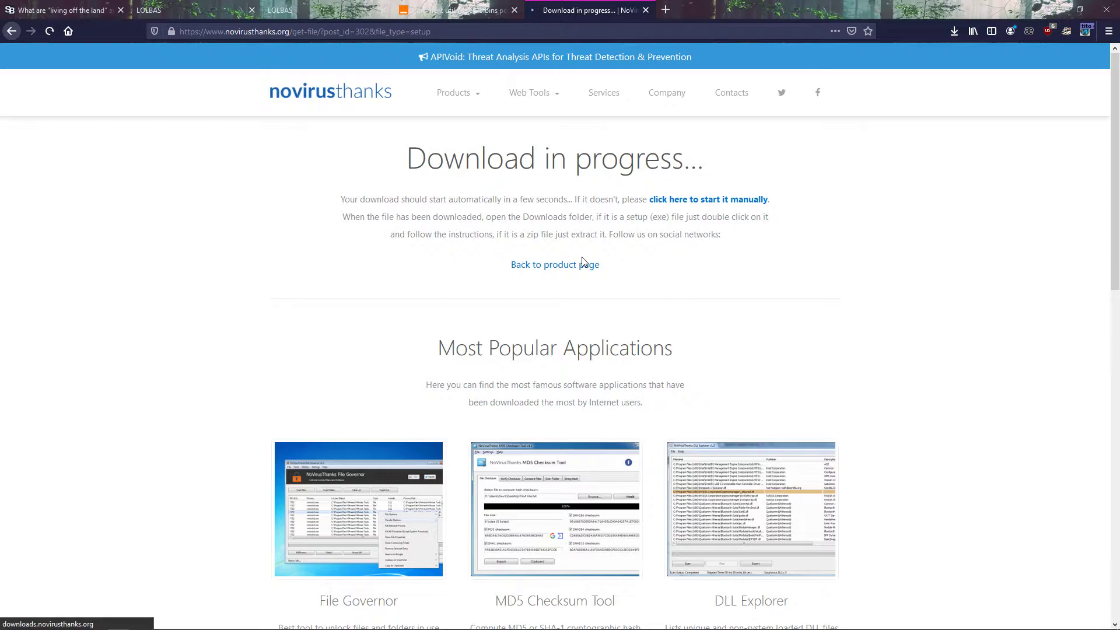
click(612, 313)
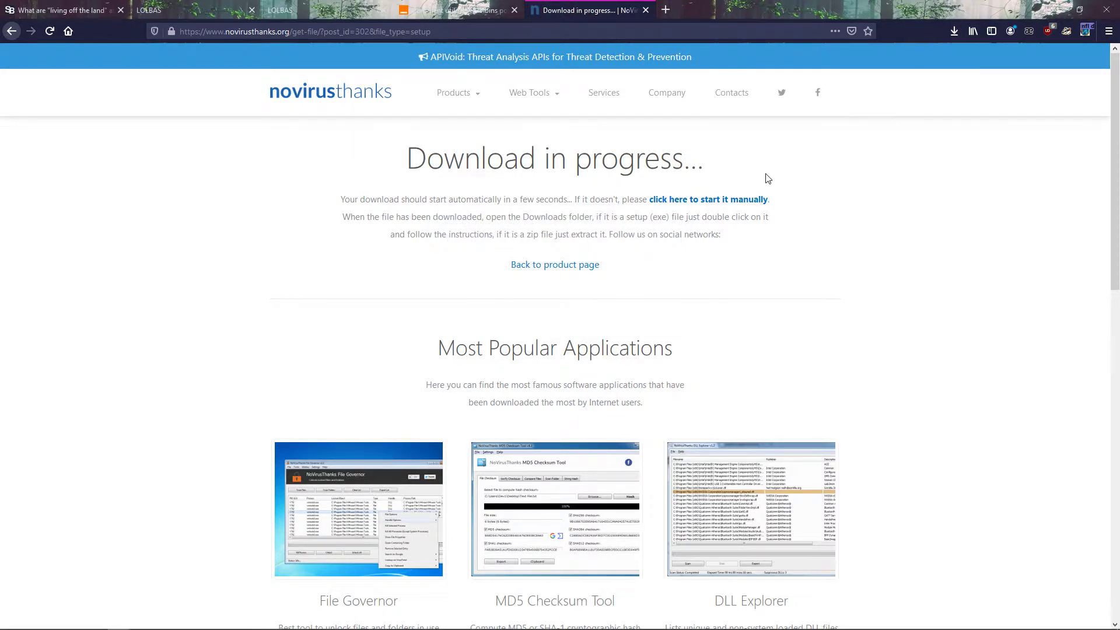
click(955, 31)
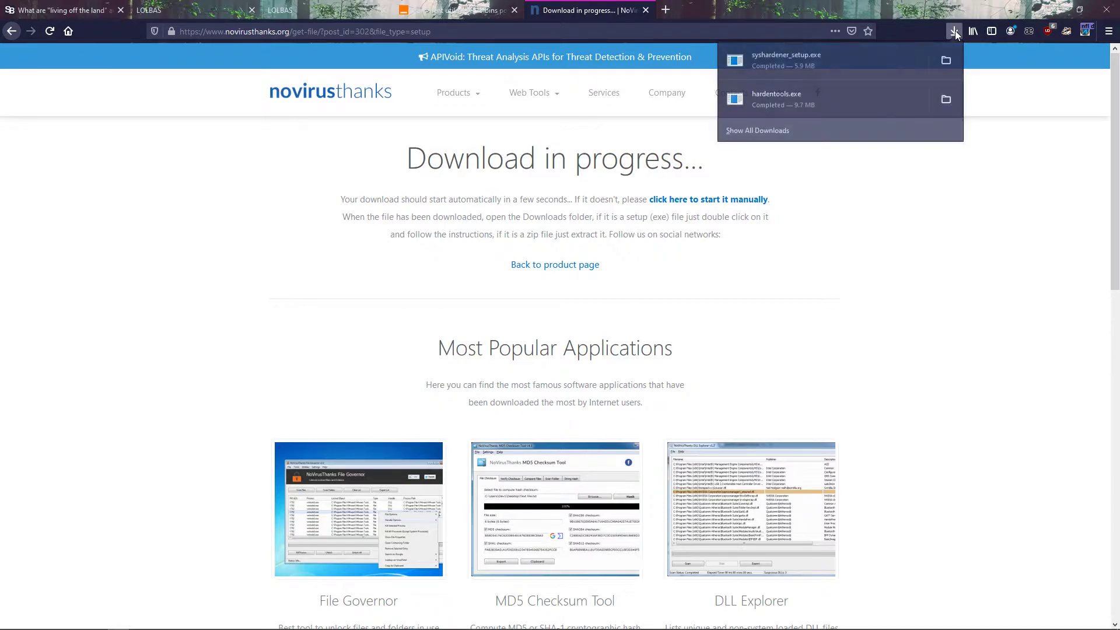
click(958, 59)
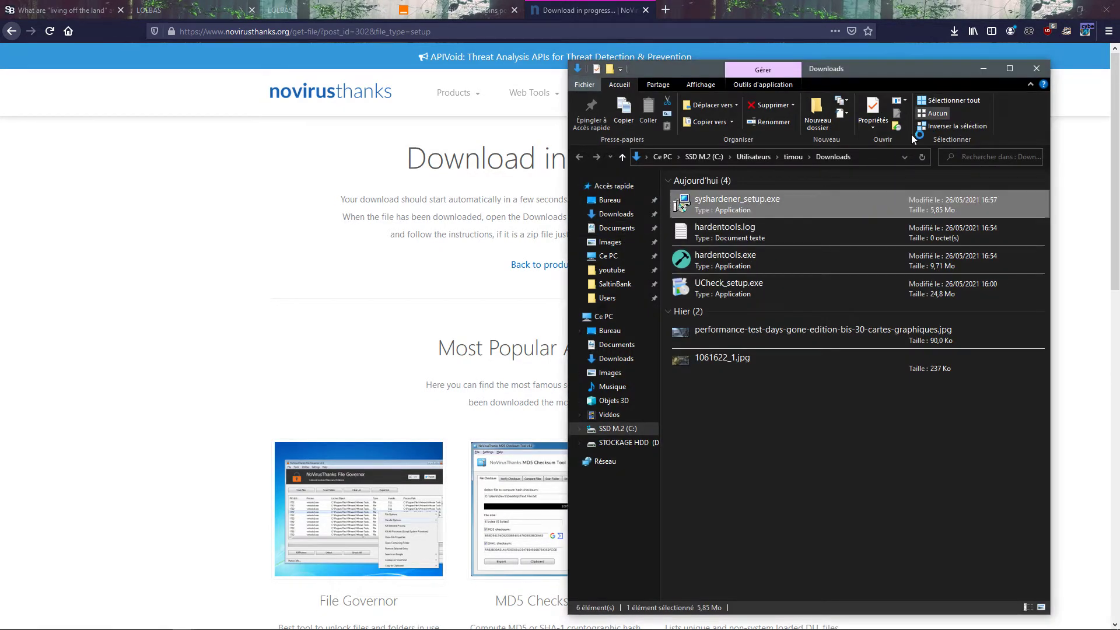
click(991, 71)
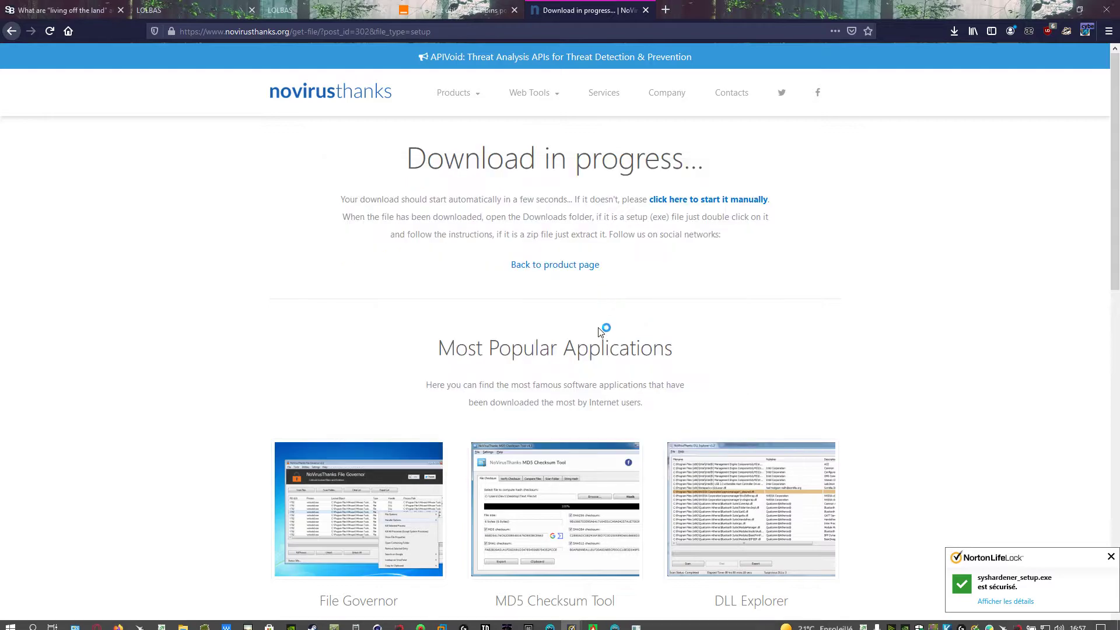
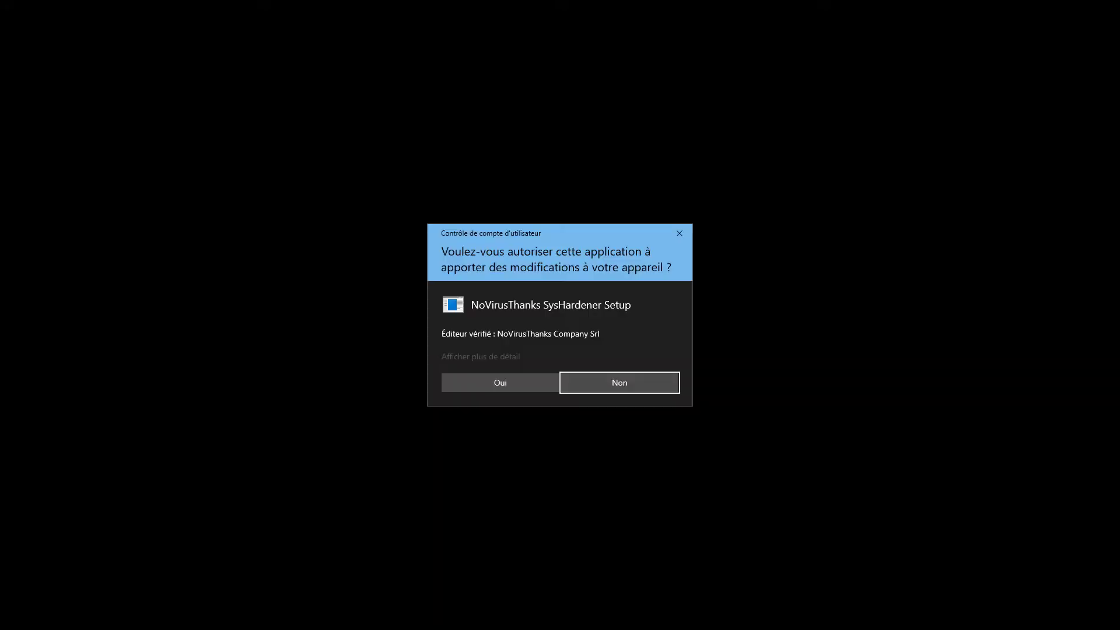
Step: Install NoVirusThanks SysHardener, allowing the elevation request, accepting the license agreement and keeping the desktop and Quick Launch shortcuts
click(497, 380)
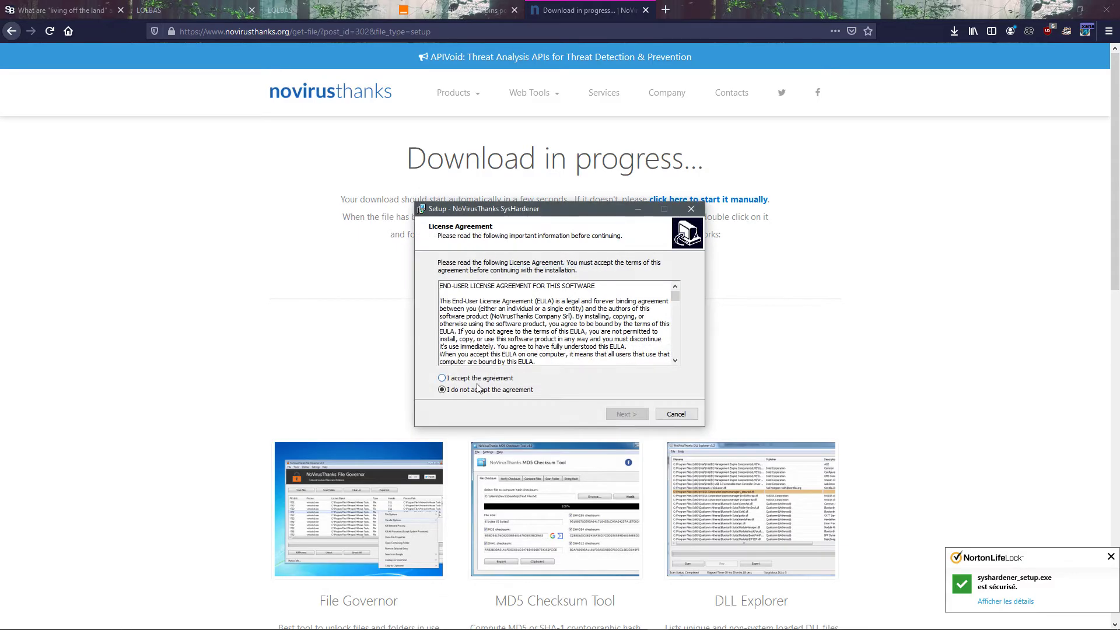
click(489, 379)
click(626, 414)
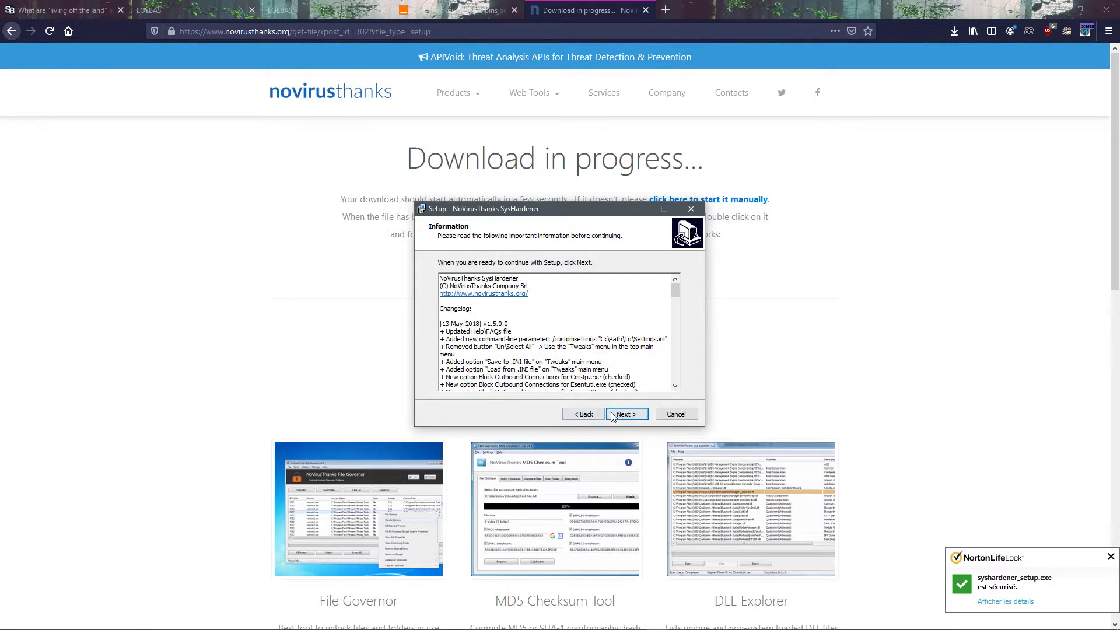
click(627, 414)
click(623, 415)
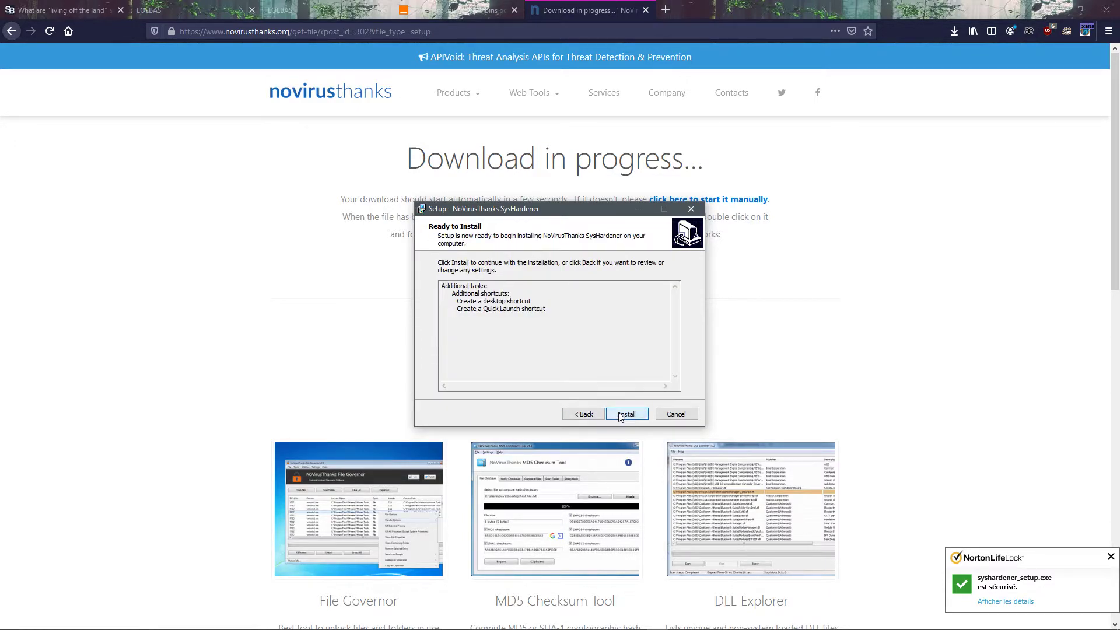
click(622, 415)
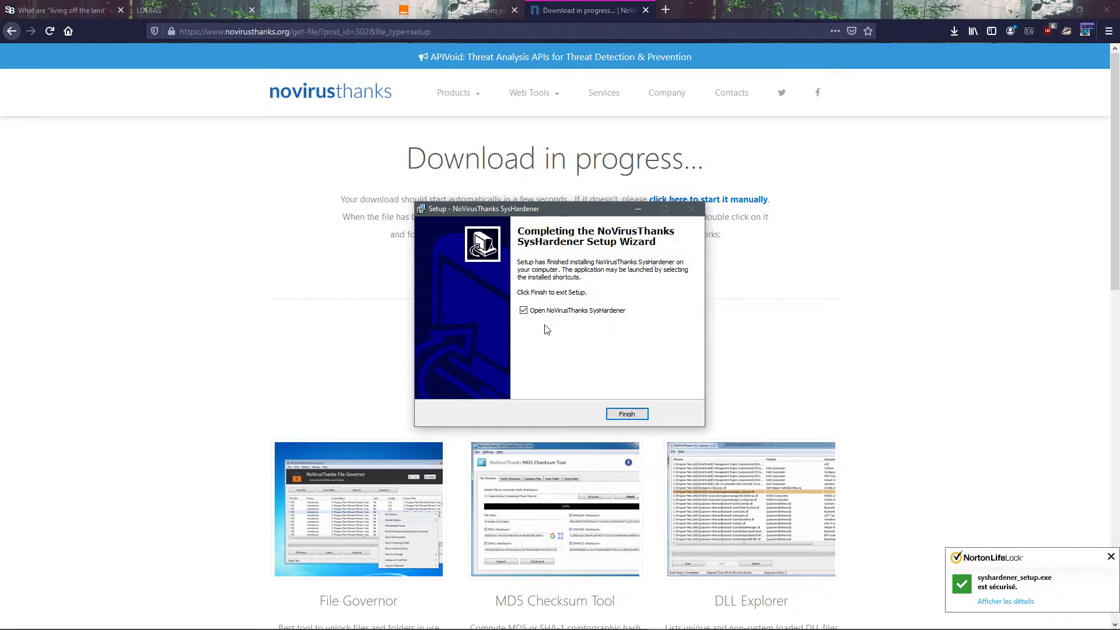
Step: Finish the setup with SysHardener set to open, and authorize it to run with administrator rights
click(623, 414)
click(500, 349)
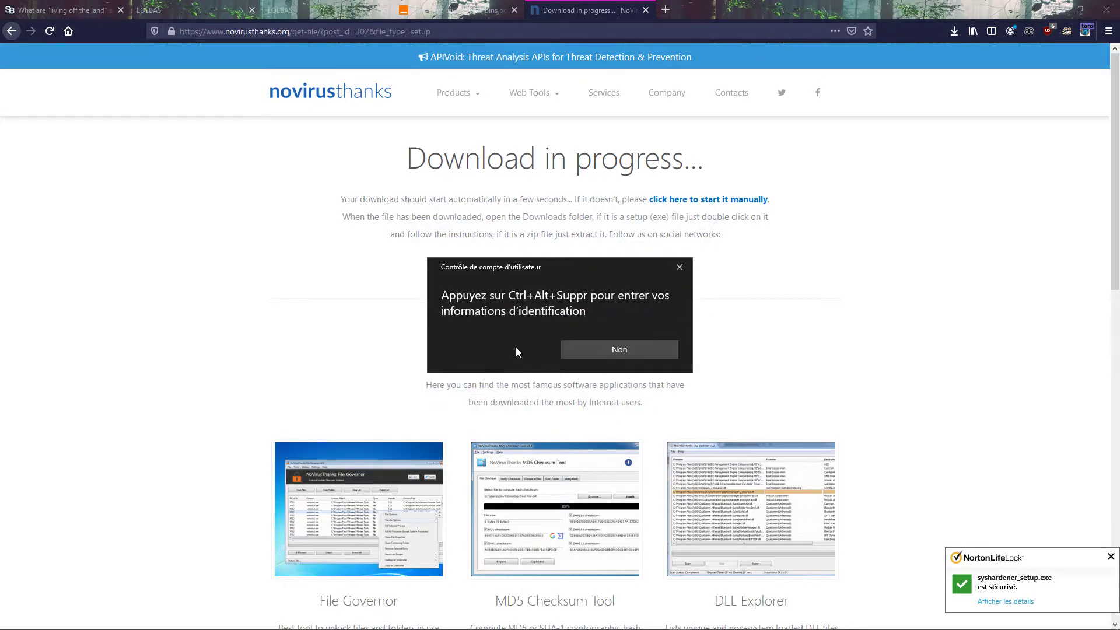
key(ctrl+alt+Delete)
click(506, 385)
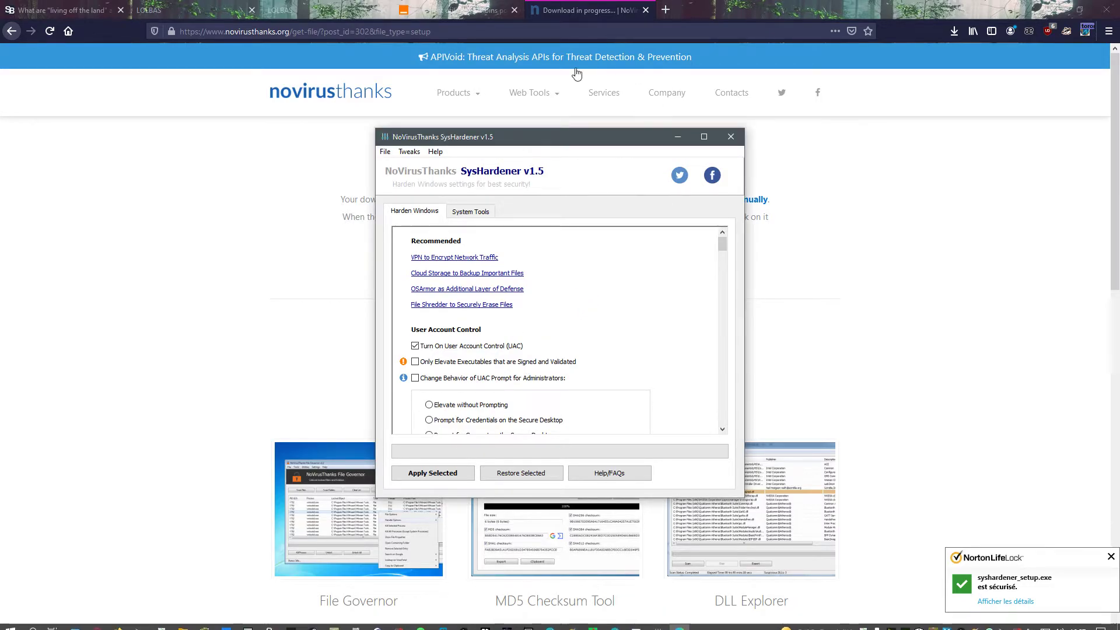
Step: View the User Account Control notification settings through SysHardener's system tools and close them without changes
drag(526, 140, 586, 124)
click(531, 196)
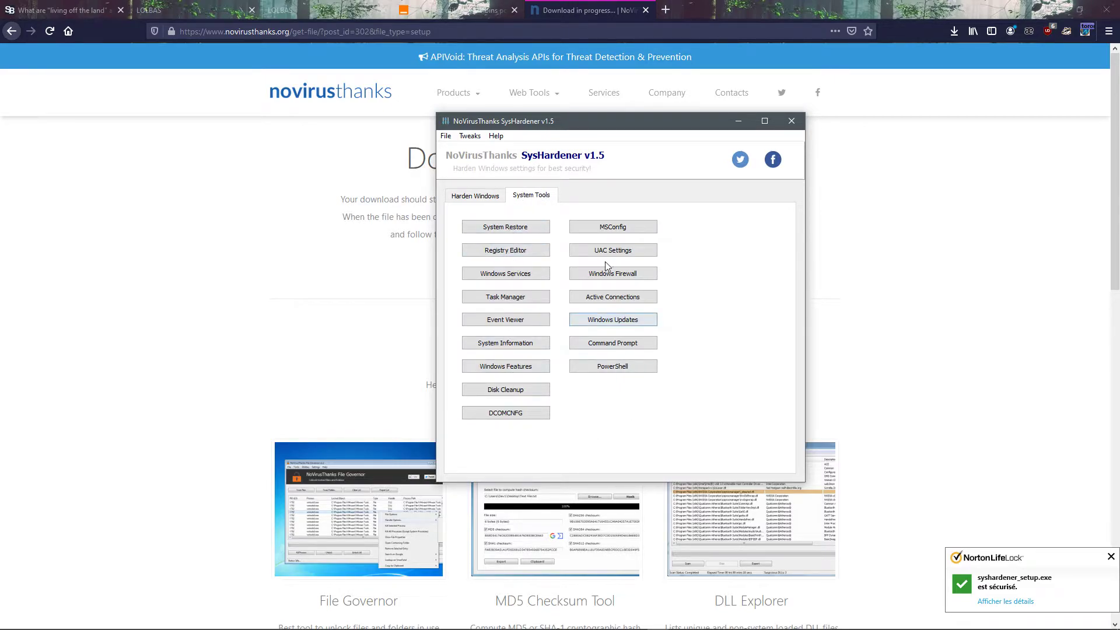
click(650, 255)
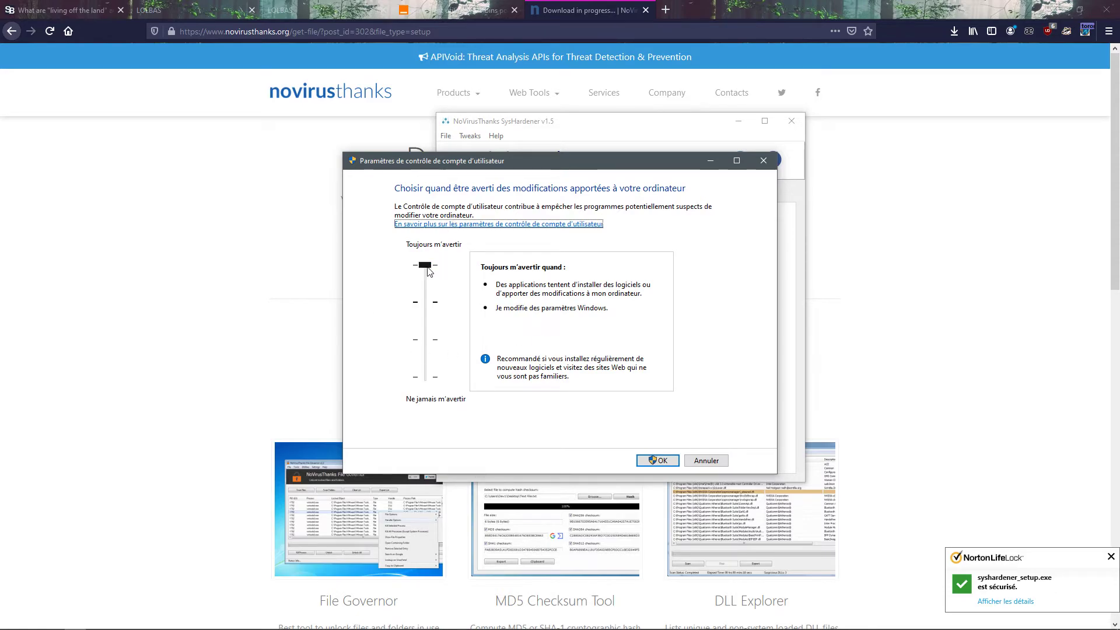
click(764, 161)
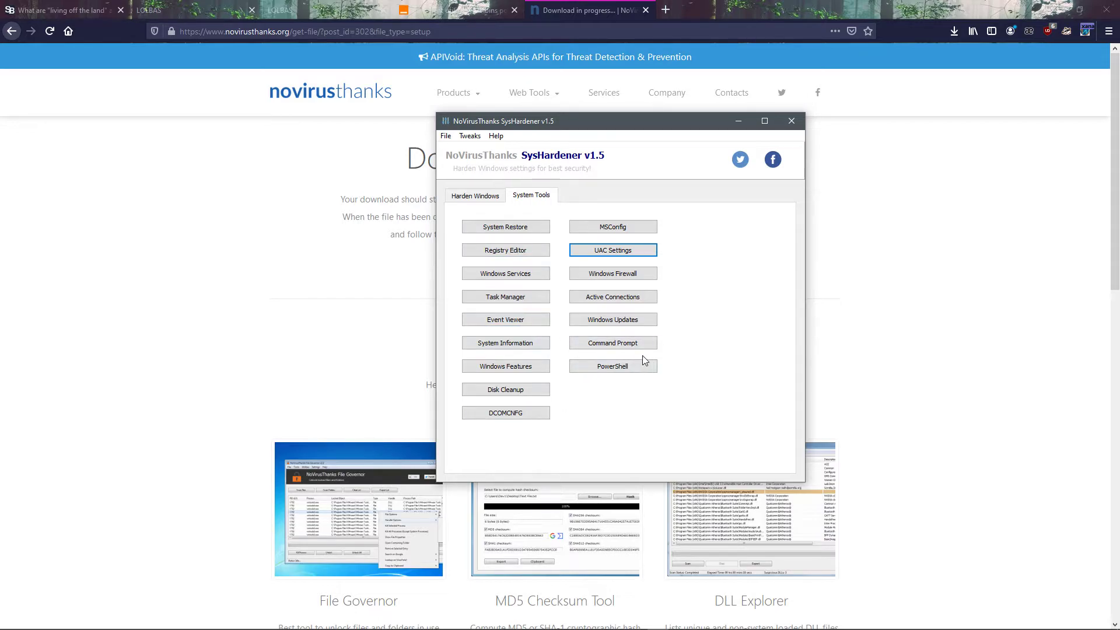
Step: Open an administrator command prompt from SysHardener's system tools, reposition its window and close it
click(622, 372)
click(609, 348)
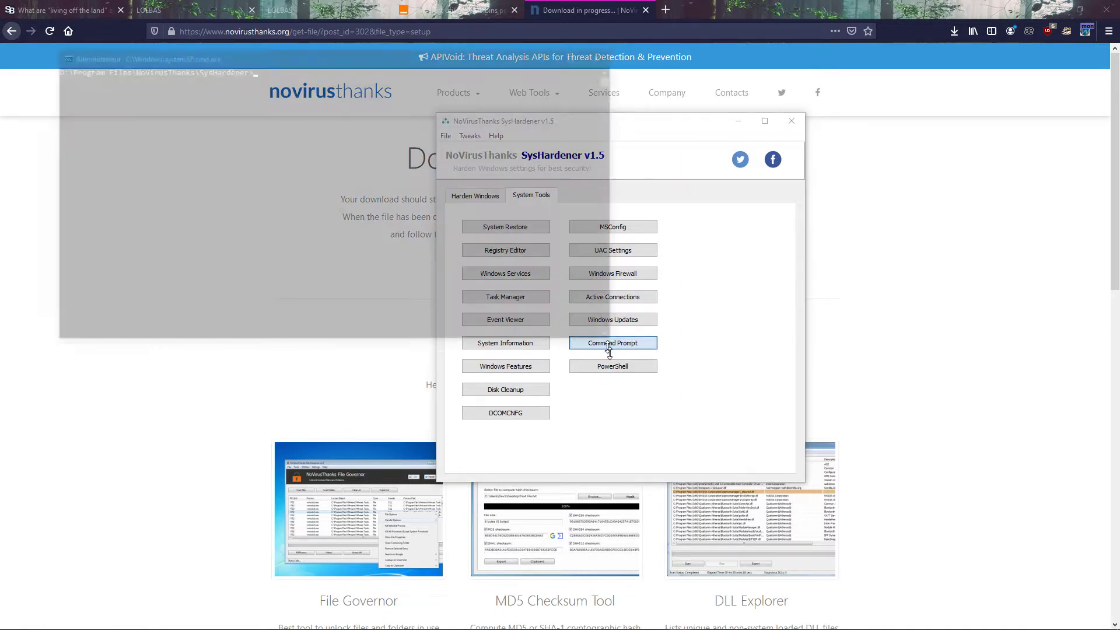
drag(316, 69, 529, 115)
drag(351, 180, 313, 146)
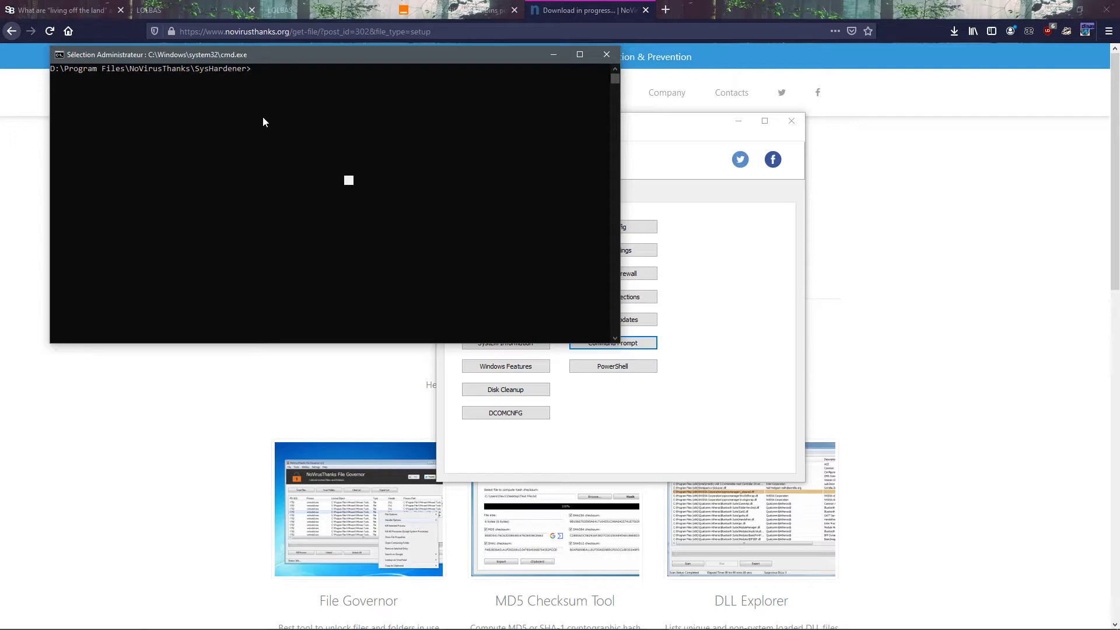
click(606, 54)
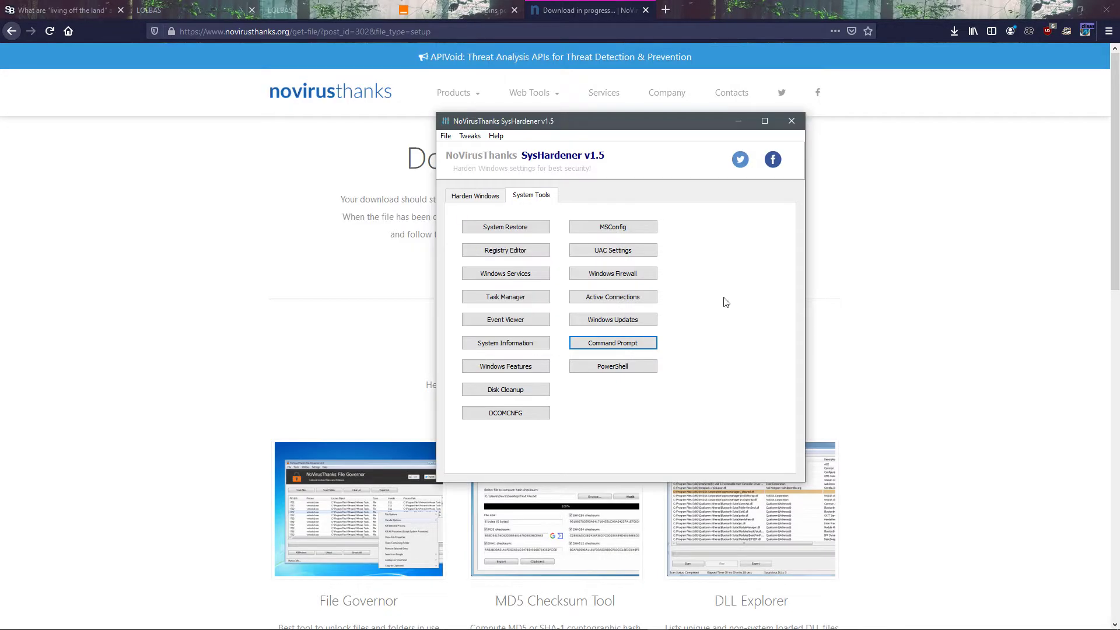
Step: List the computer's active connections from SysHardener's system tools, review the TCP and UDP entries and close the console
click(617, 298)
scroll(362, 255, up, 20)
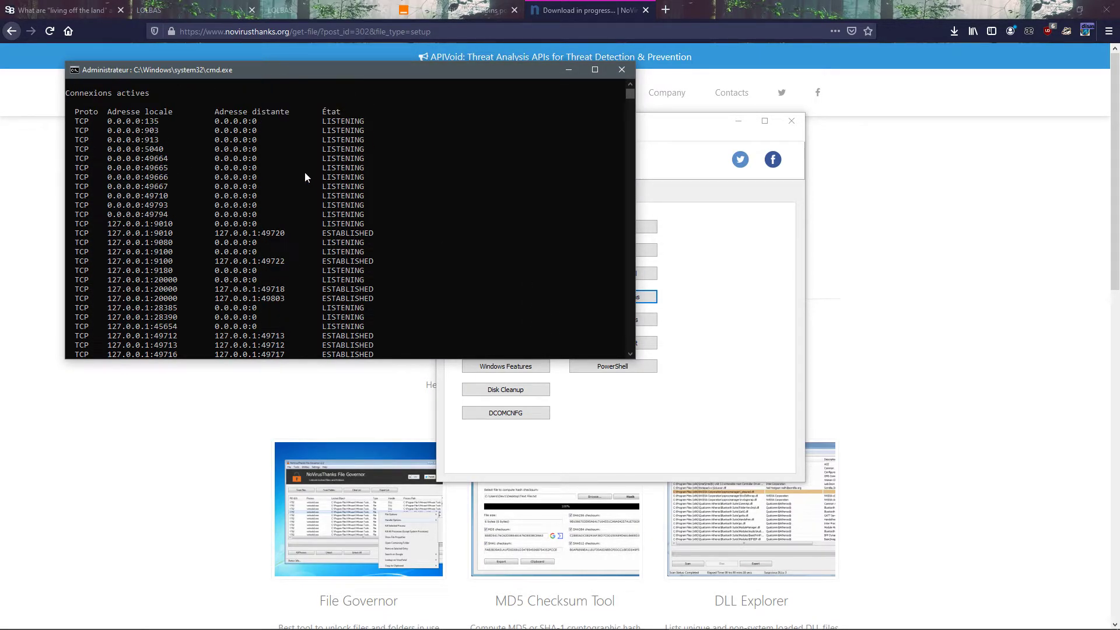
scroll(306, 175, down, 20)
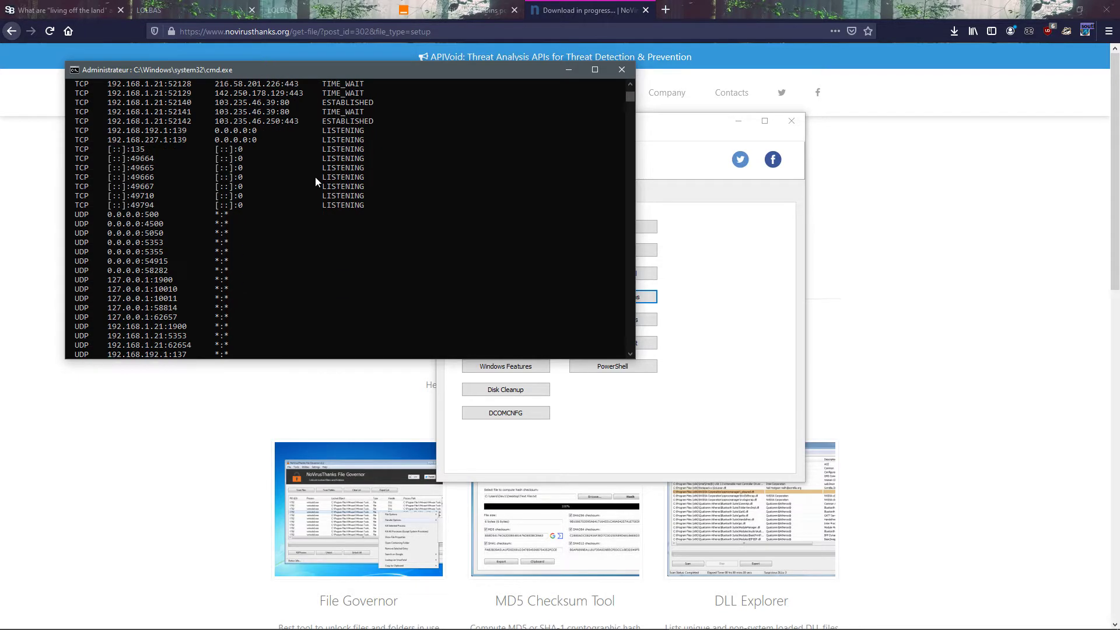
scroll(357, 153, down, 18)
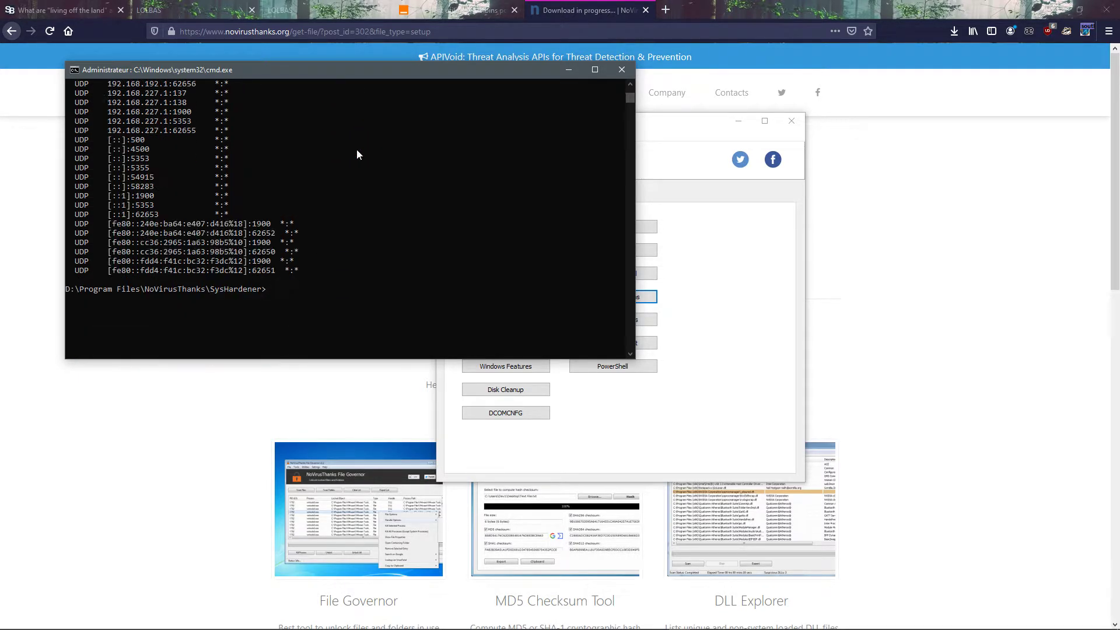
scroll(374, 136, up, 8)
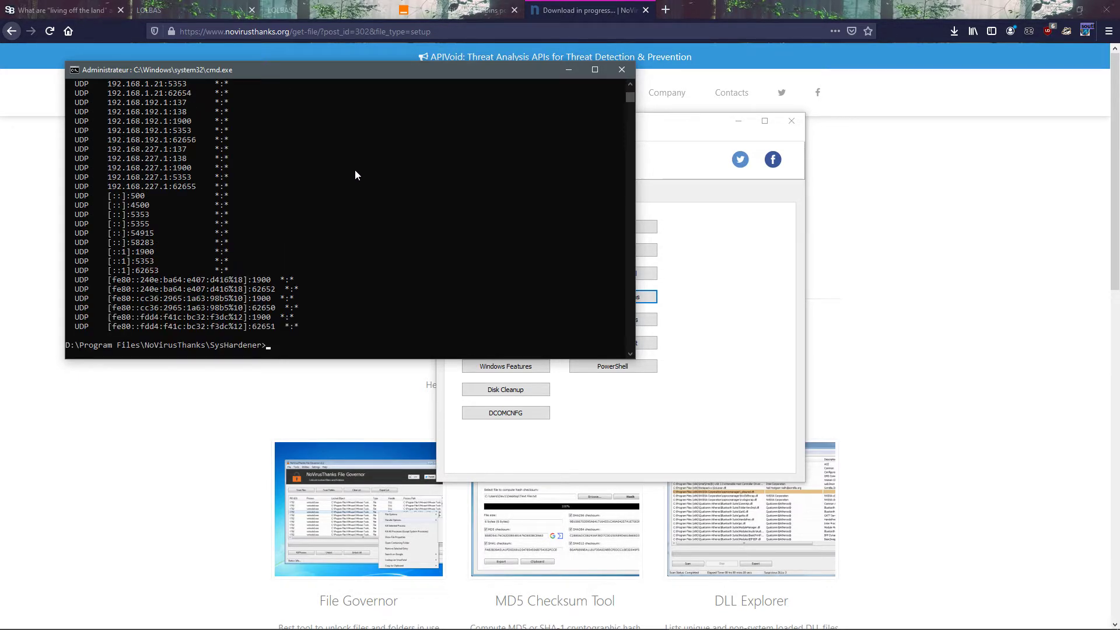
scroll(353, 175, up, 20)
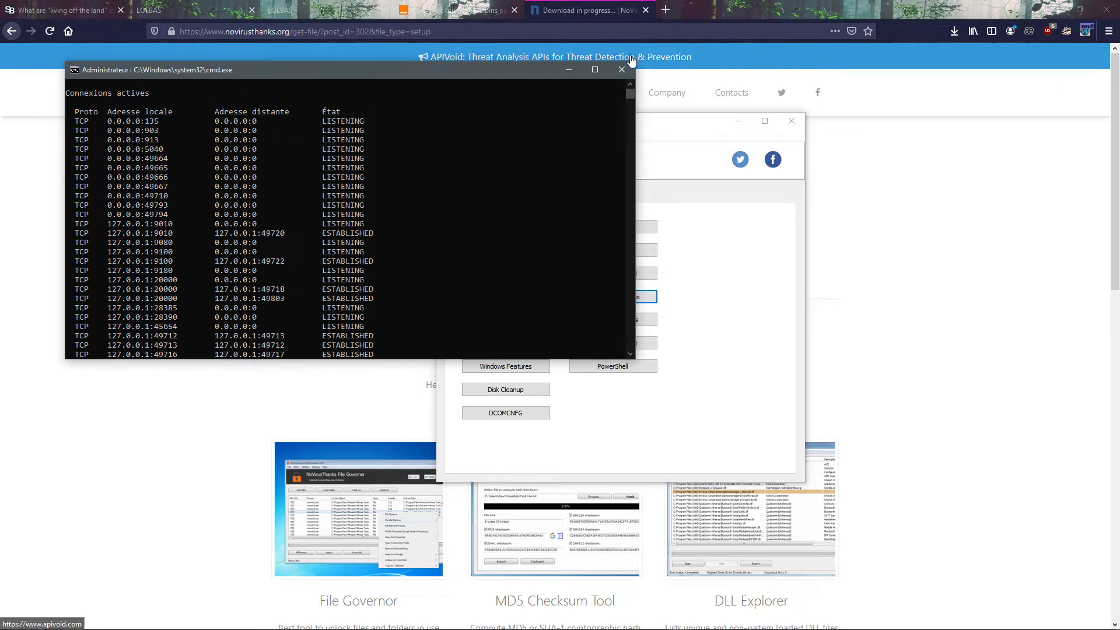
click(622, 70)
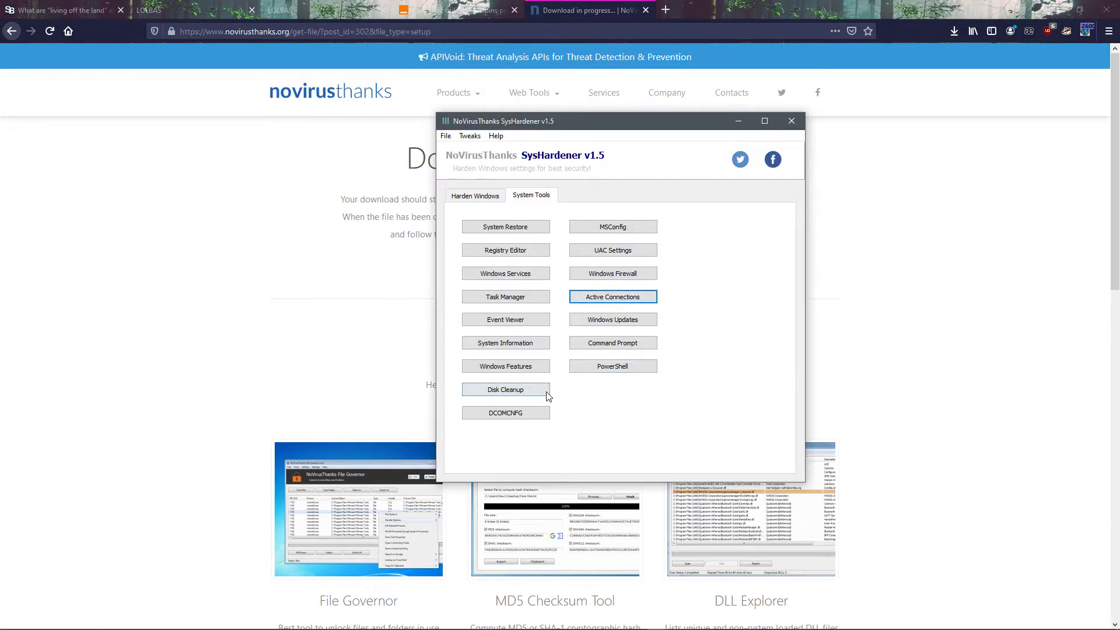
Step: Open the Event Viewer full screen from SysHardener and display the MSDTC Client 2 error in the custom administrative events view
click(525, 324)
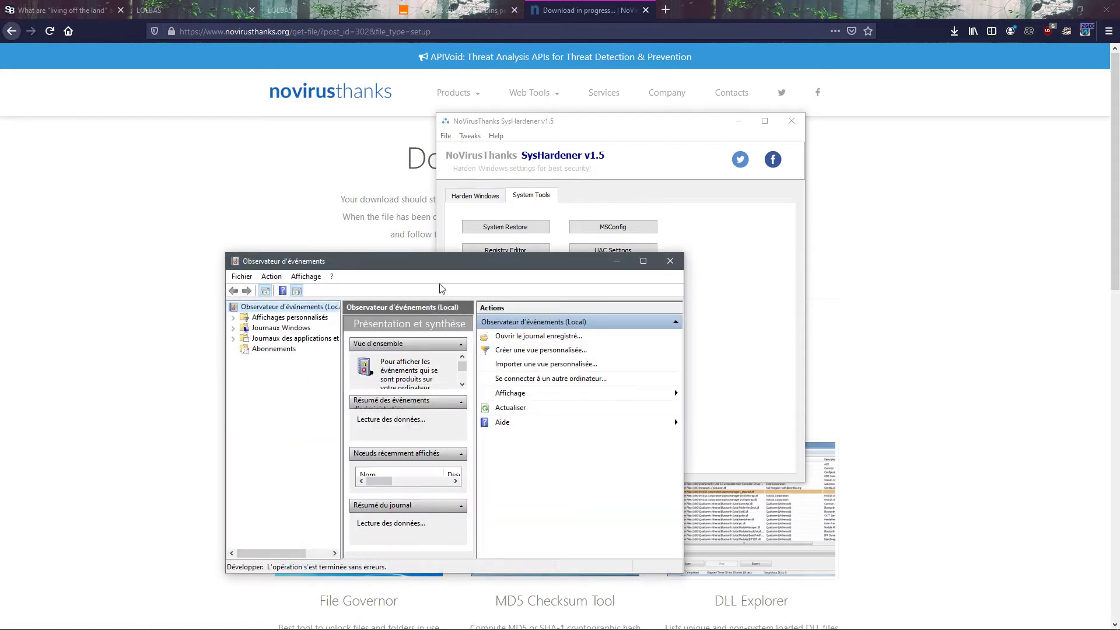
double_click(424, 262)
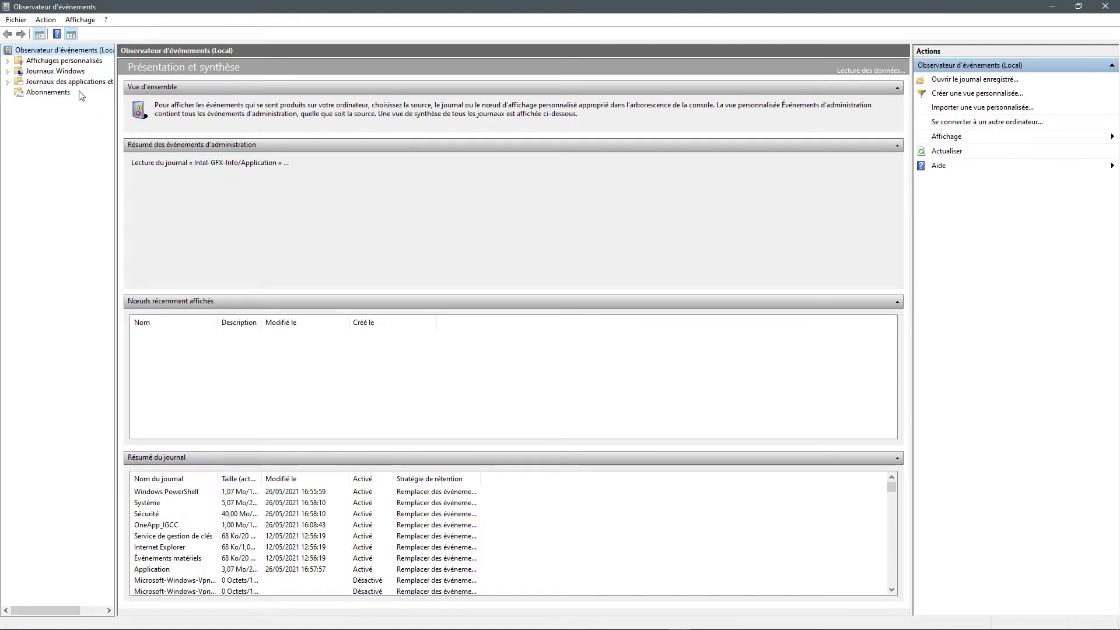
click(30, 71)
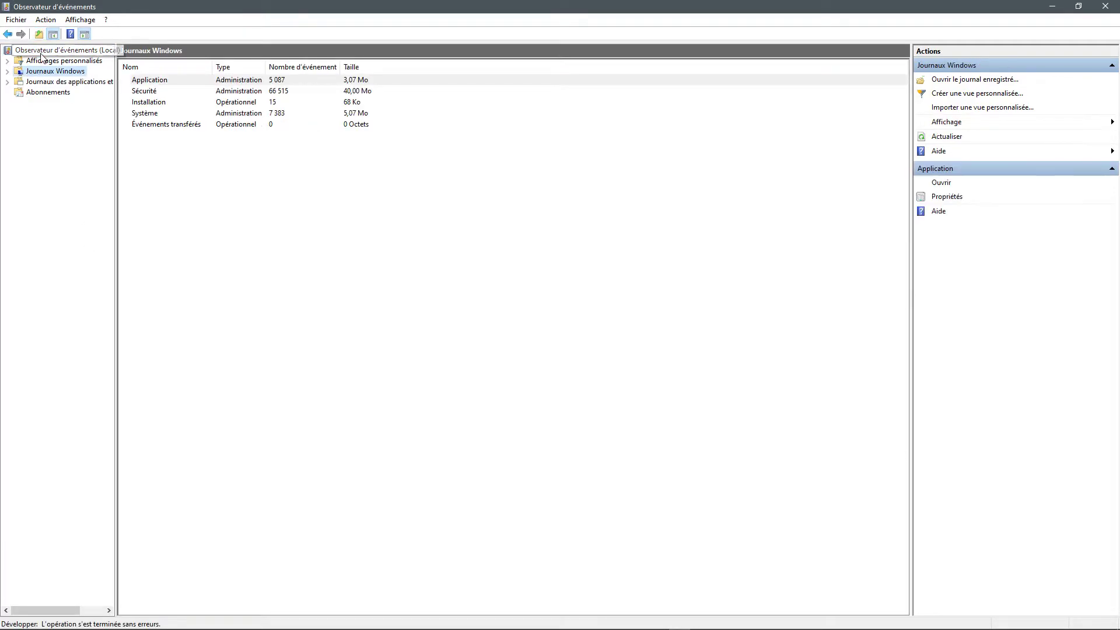
double_click(42, 61)
double_click(175, 80)
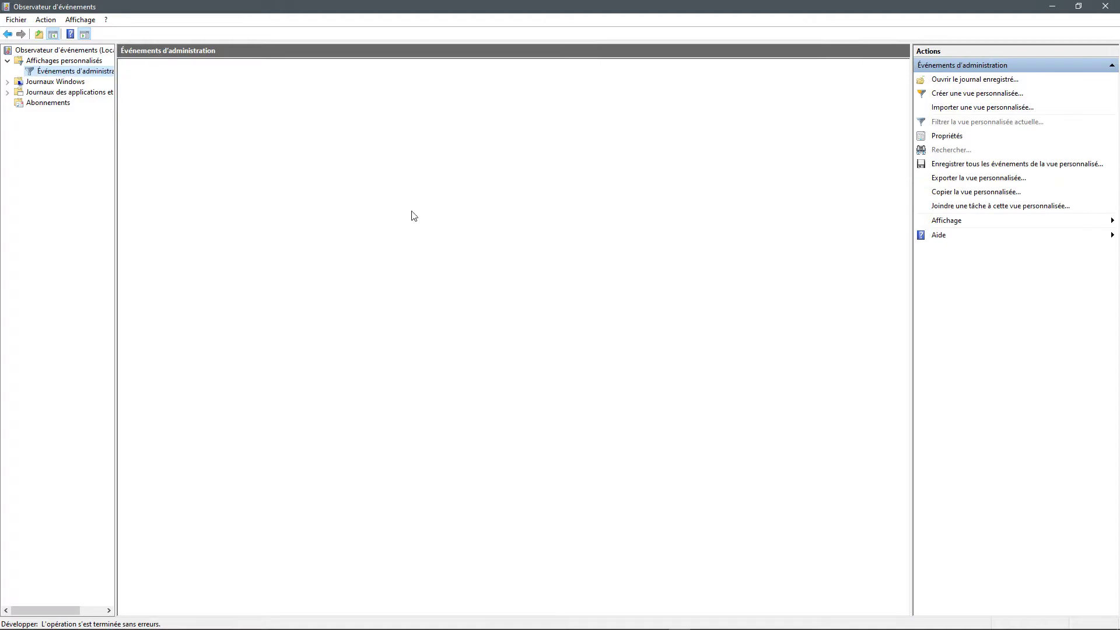
click(466, 287)
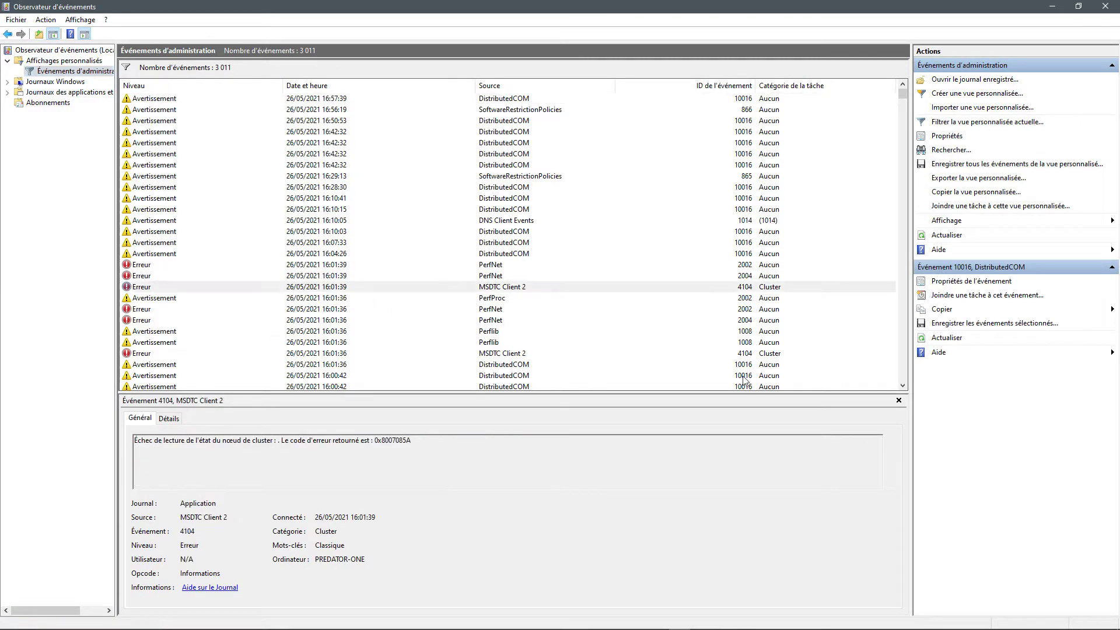
Step: Examine the administrative events list for errors and warnings from its newest to oldest entries, and close the Event Viewer
scroll(512, 267, down, 15)
scroll(511, 267, down, 20)
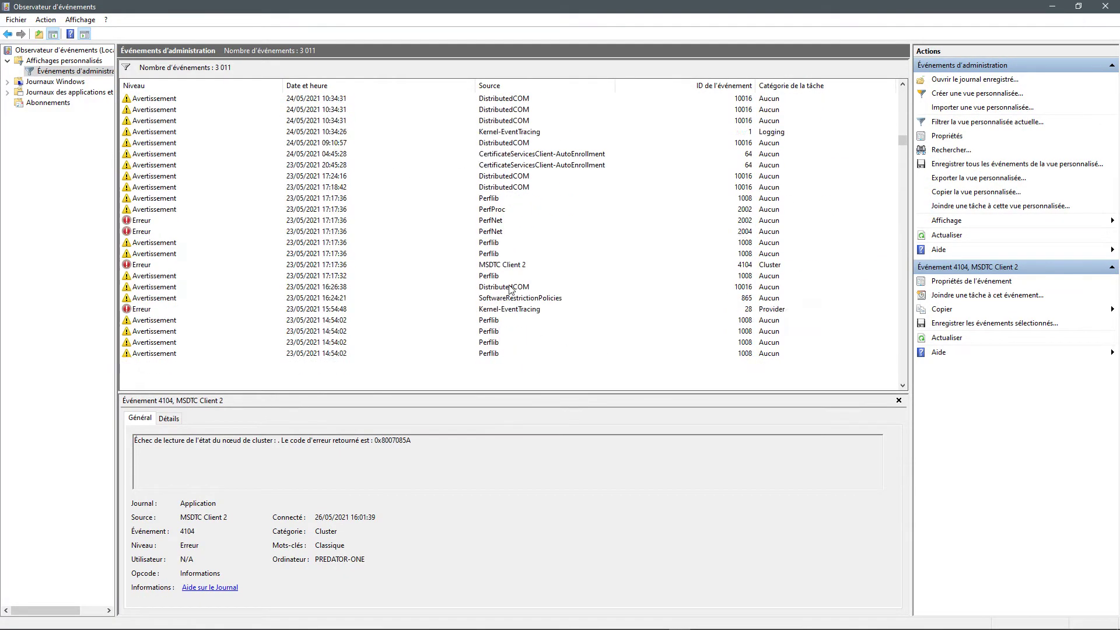
scroll(511, 281, down, 20)
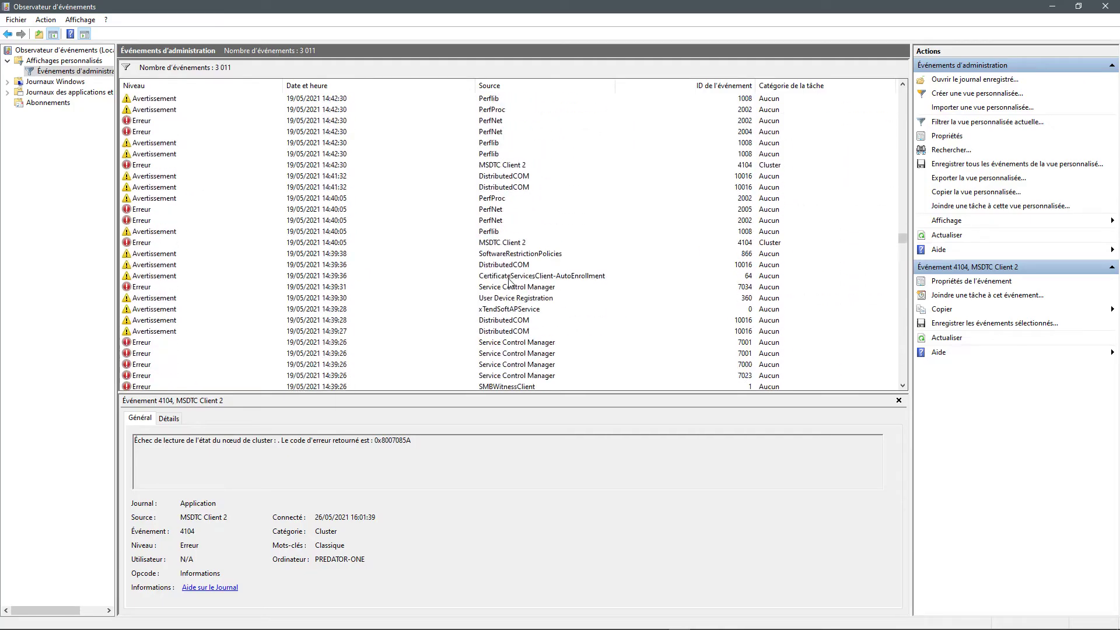
scroll(532, 279, down, 20)
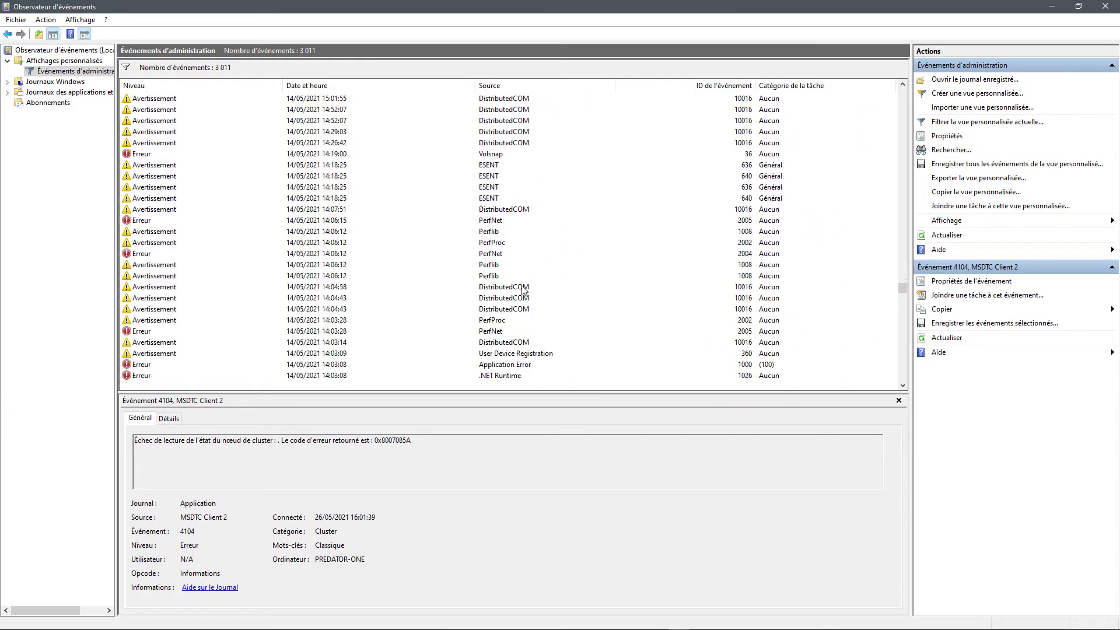
scroll(525, 286, down, 10)
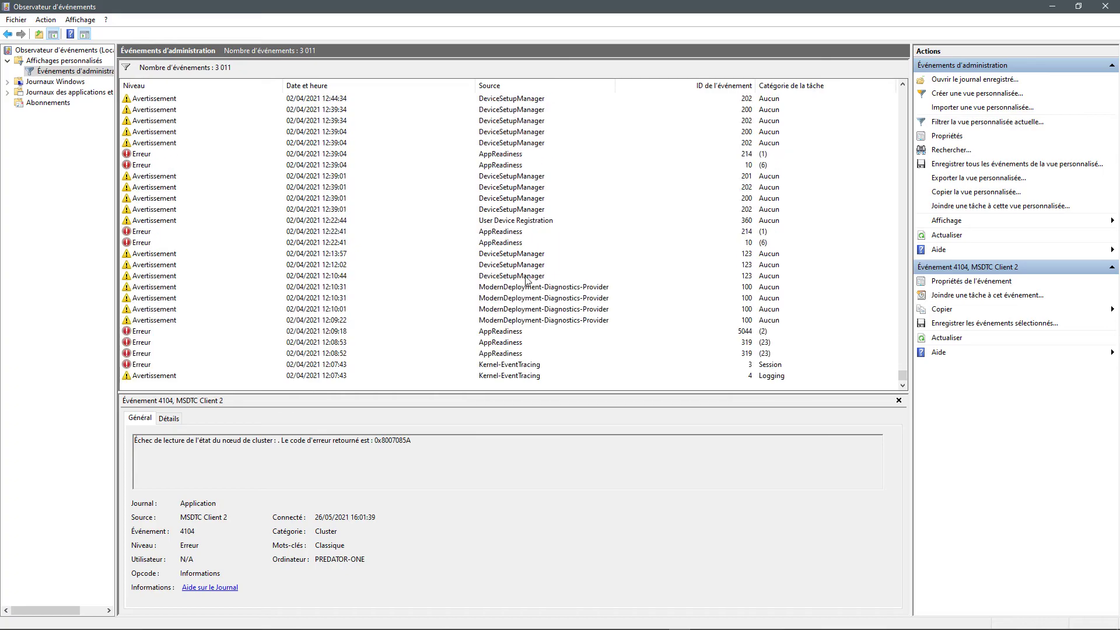
scroll(453, 276, up, 20)
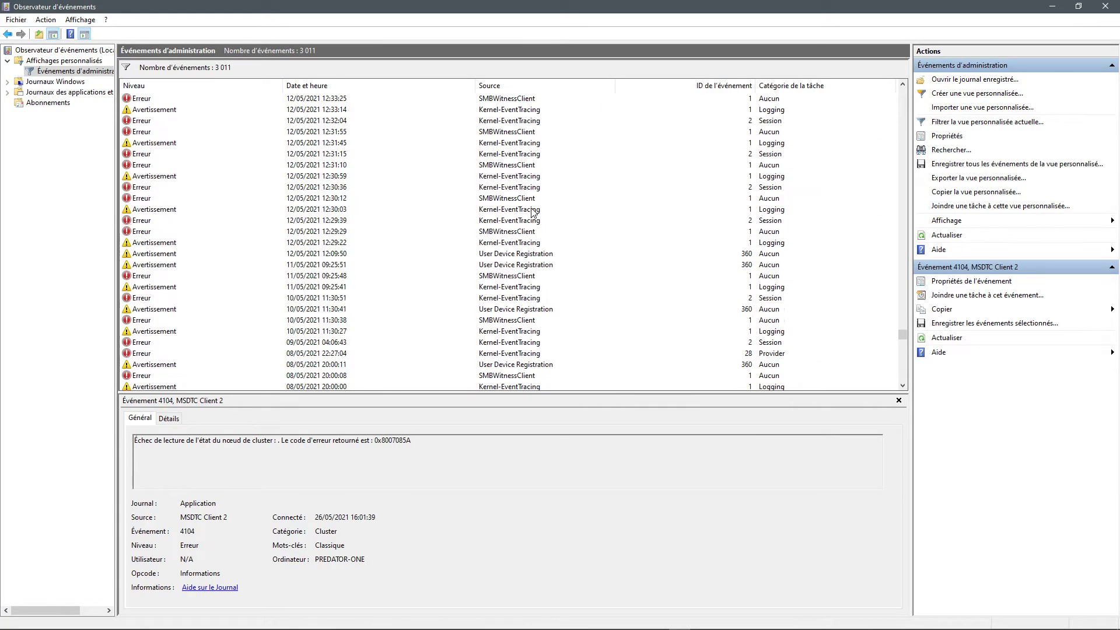
scroll(601, 142, up, 20)
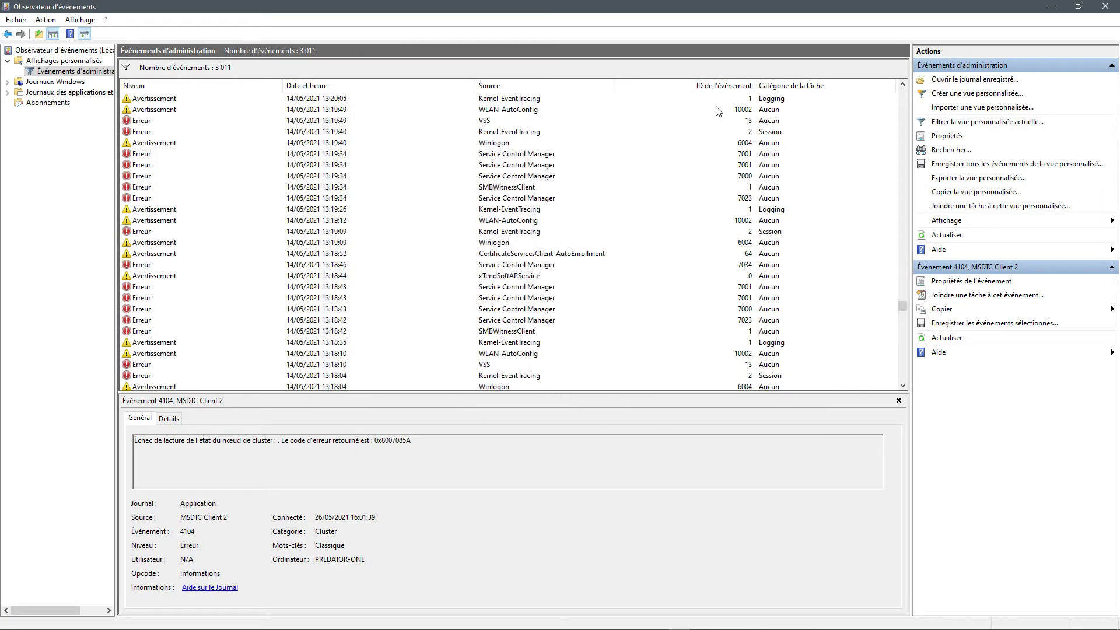
scroll(720, 116, up, 20)
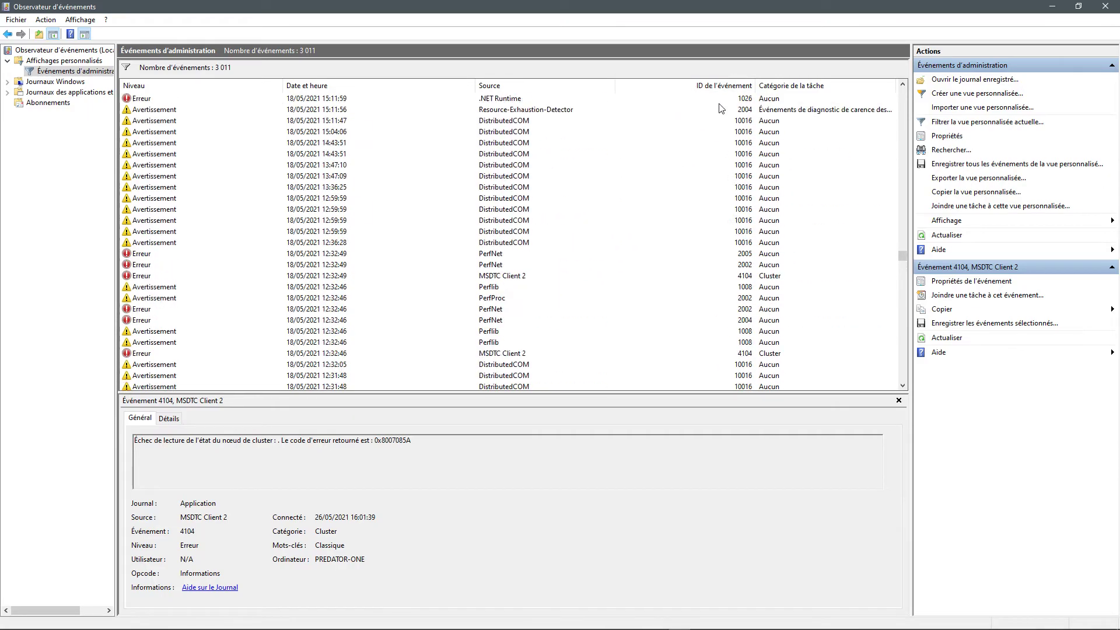
scroll(722, 102, up, 20)
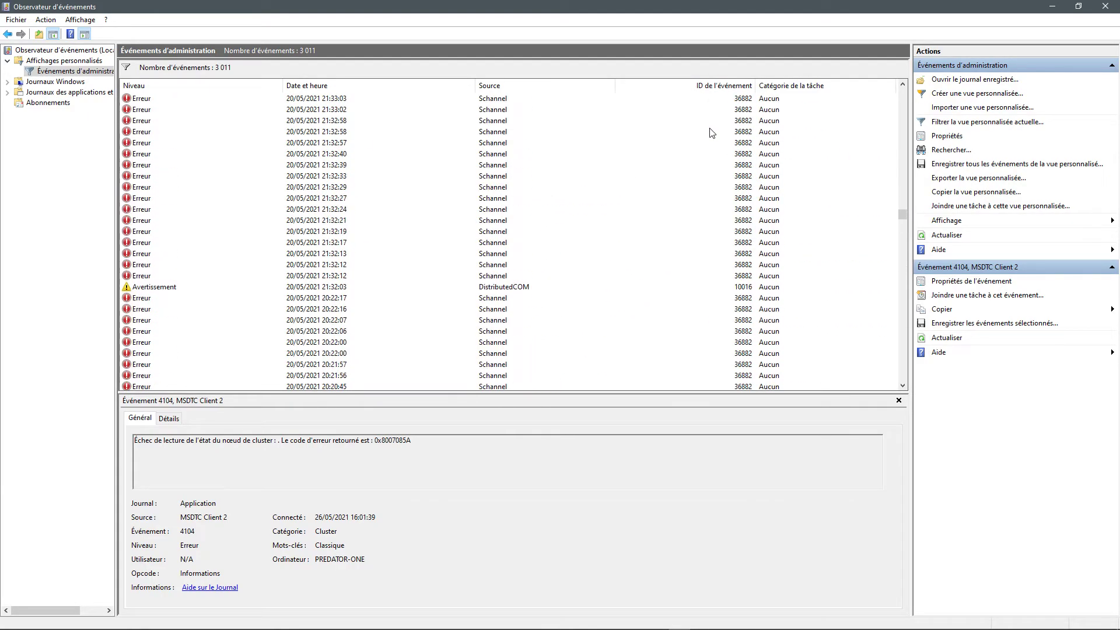
scroll(716, 129, up, 10)
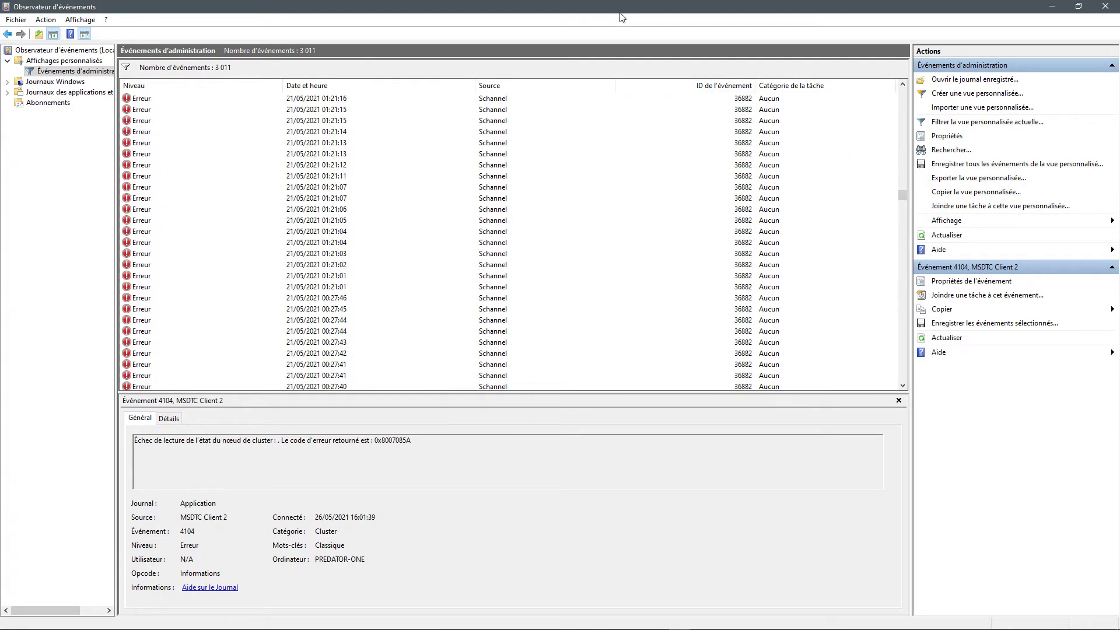
double_click(622, 17)
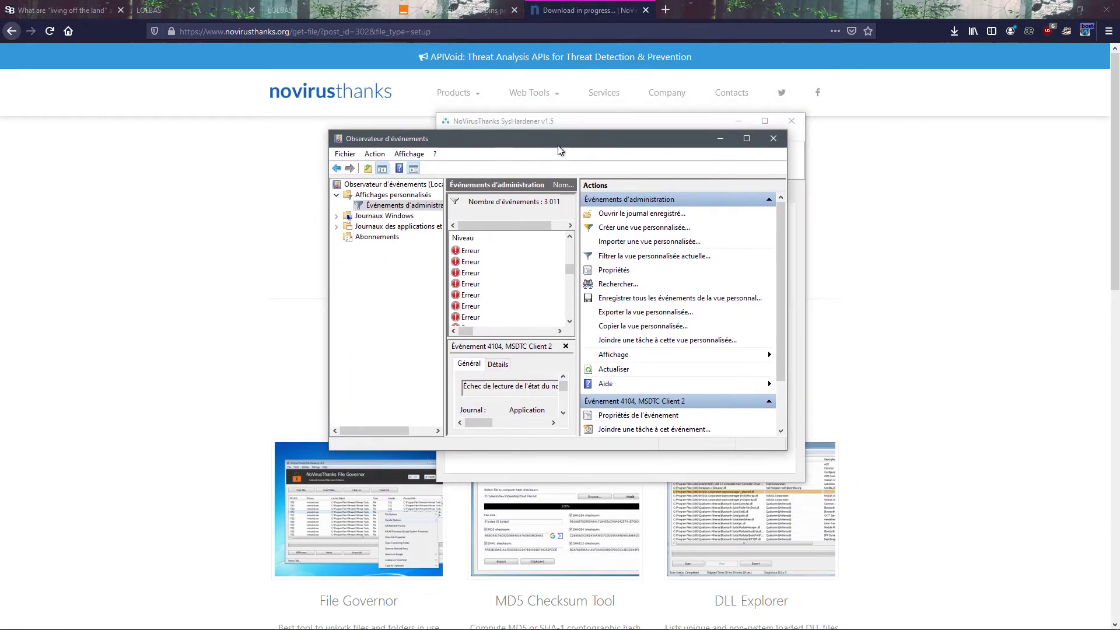
click(773, 138)
Step: In SysHardener's Windows hardening settings, enable elevating only signed and validated executables and changing the UAC prompt behavior for administrators
click(475, 198)
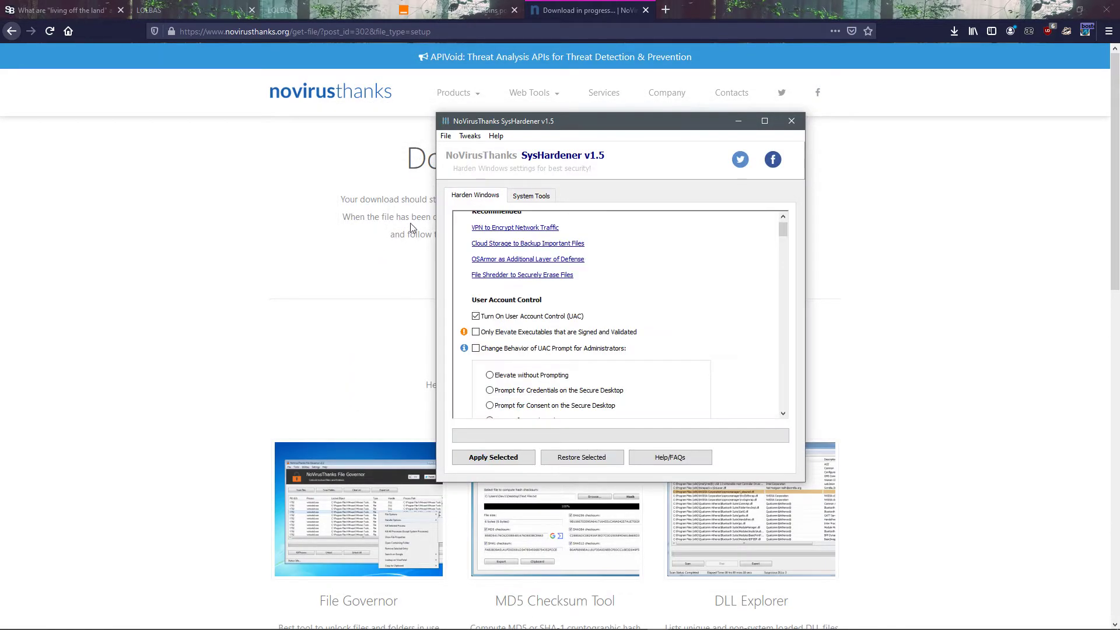
drag(629, 121, 345, 108)
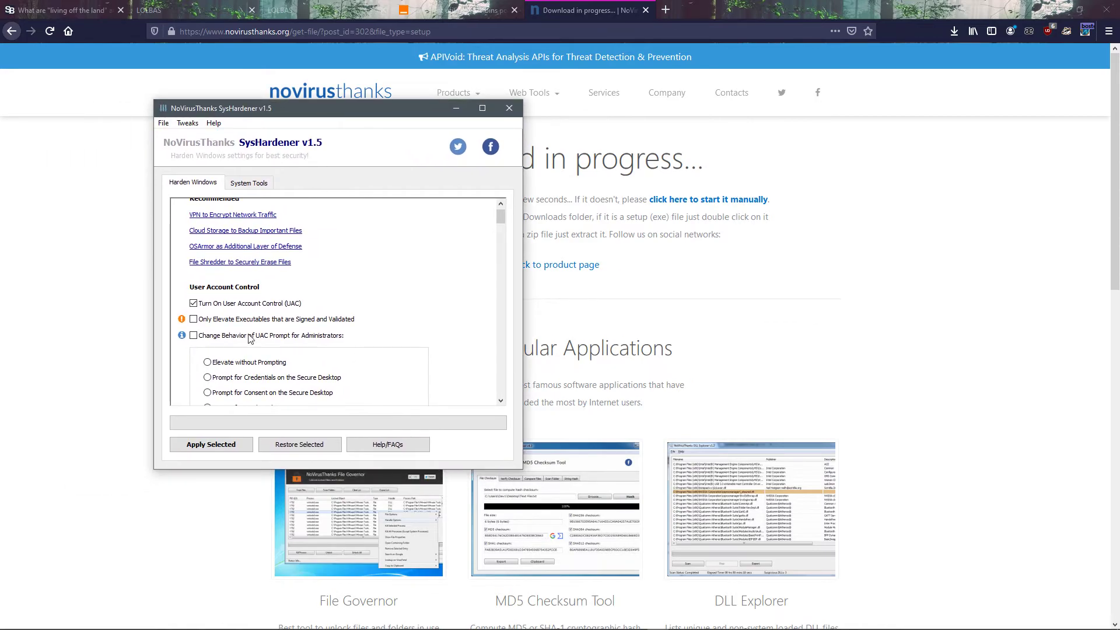
scroll(318, 343, down, 1)
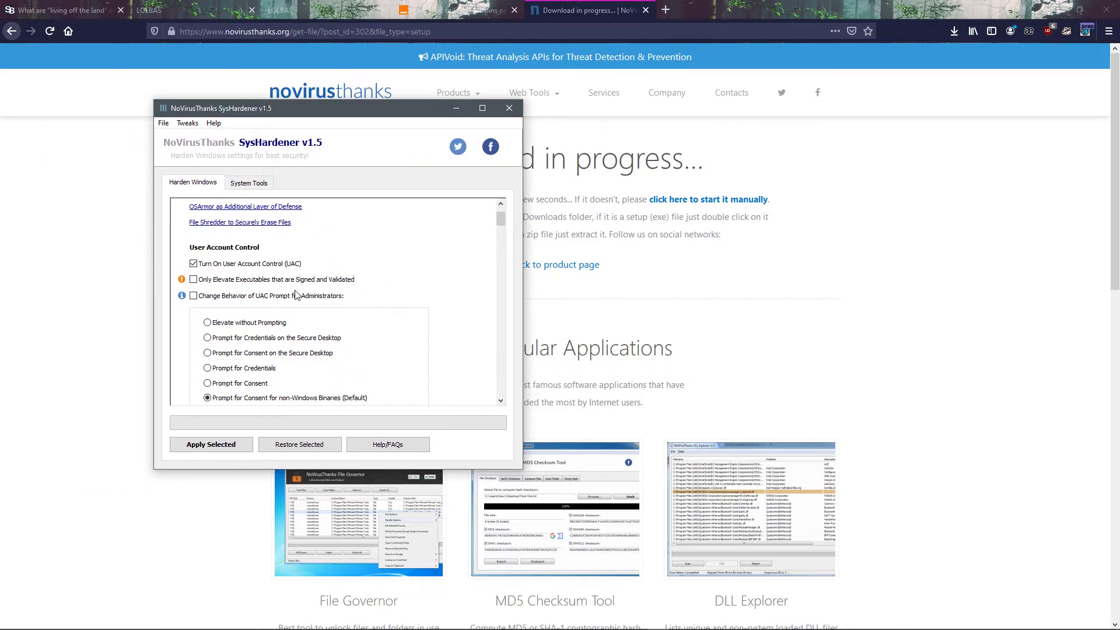
click(293, 282)
scroll(362, 338, down, 1)
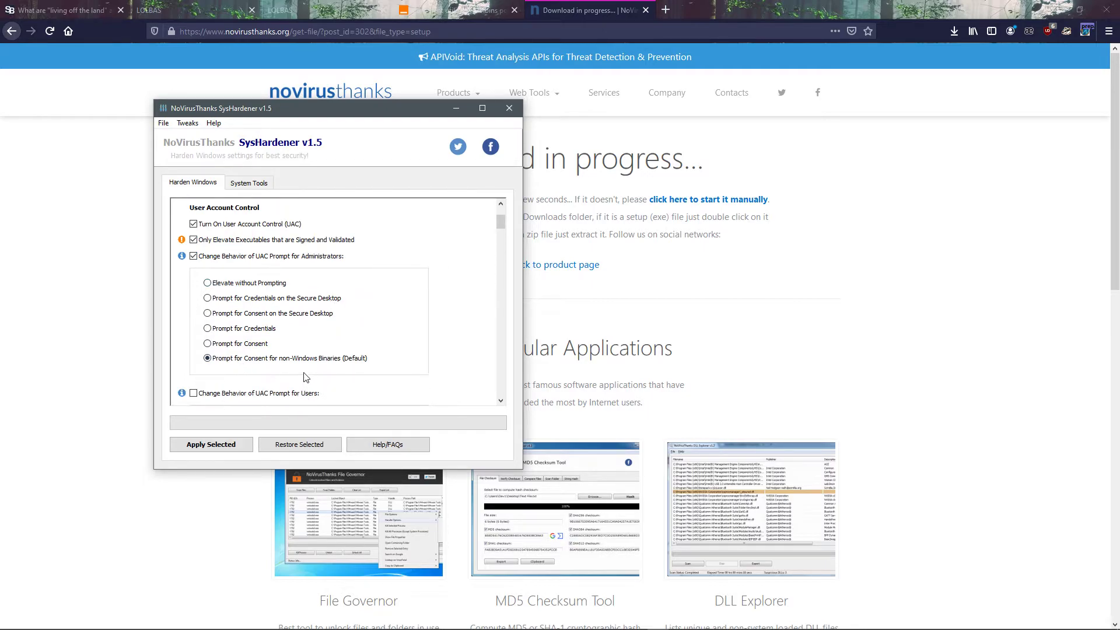
Step: Reposition the SysHardener window and set the administrators' UAC behavior to Prompt for Credentials on the Secure Desktop
drag(379, 117, 494, 118)
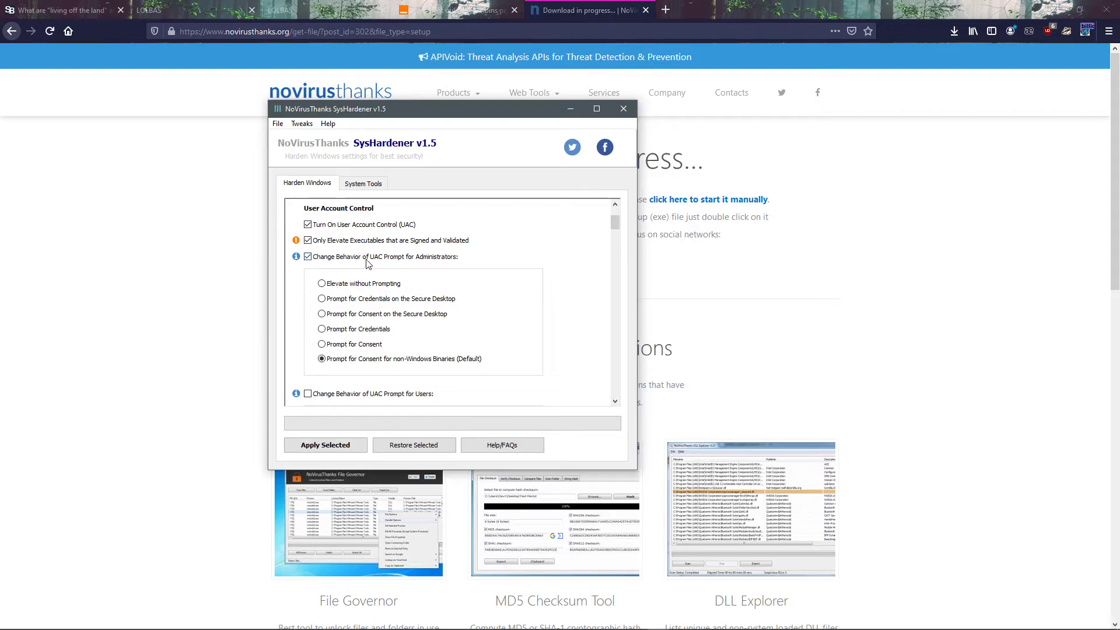
click(413, 298)
click(353, 299)
scroll(476, 324, down, 1)
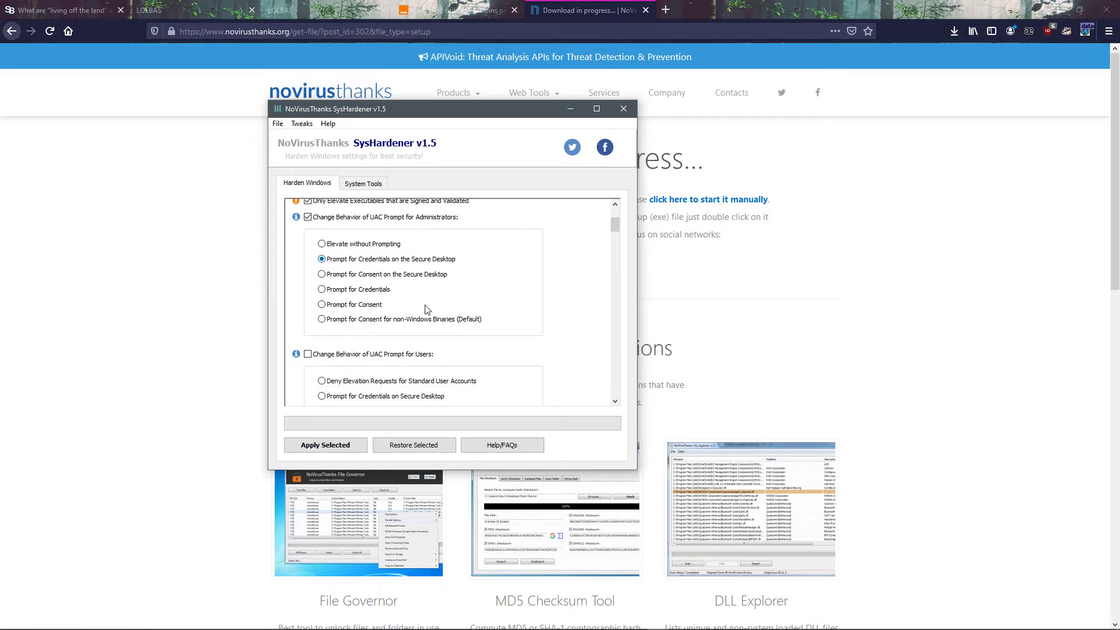
Step: Enable changing the UAC prompt behavior for users and choose Deny Elevation Requests for Standard User Accounts
scroll(425, 306, down, 1)
scroll(342, 349, down, 1)
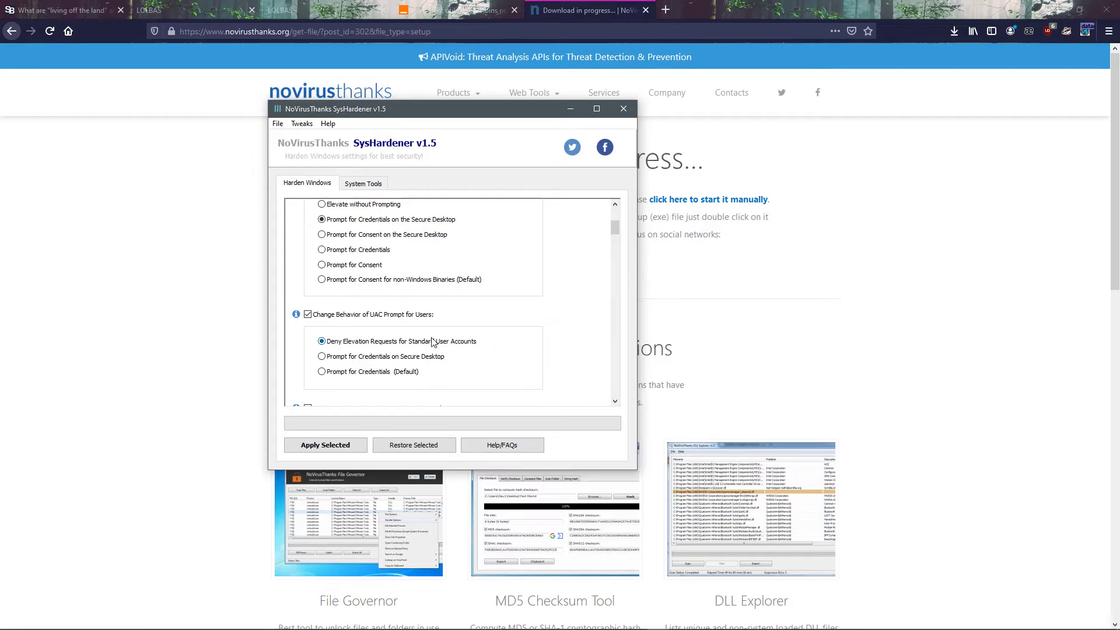
scroll(424, 313, down, 2)
scroll(431, 332, down, 2)
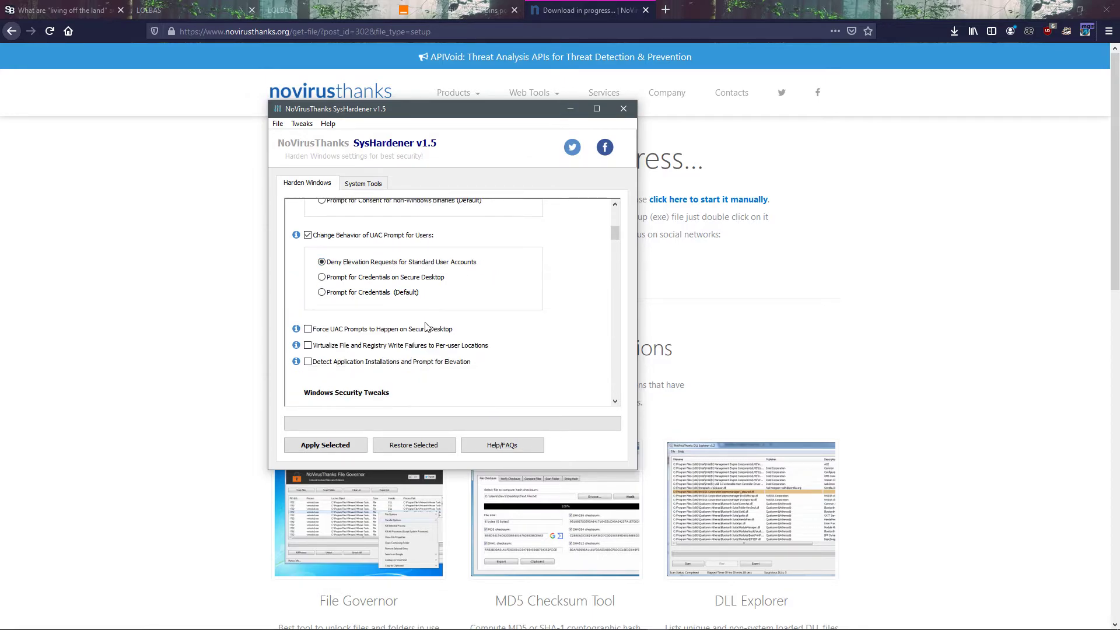
scroll(435, 262, up, 4)
scroll(335, 265, up, 2)
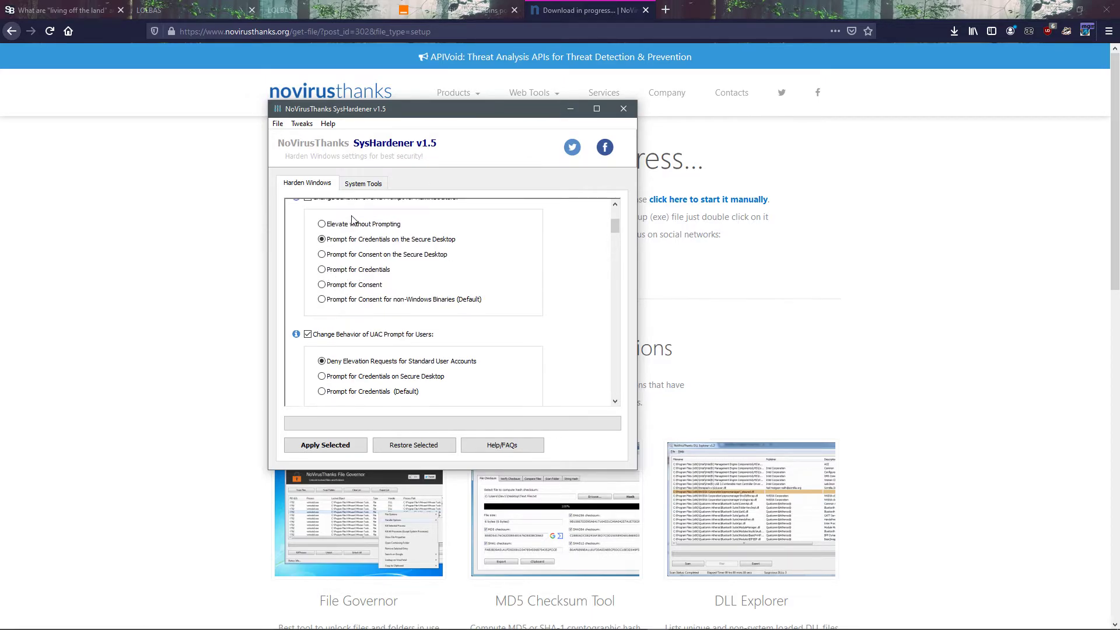
Step: Enable forcing UAC prompts onto the secure desktop, virtualizing write failures to per-user locations, and detecting application installations with an elevation prompt
scroll(378, 315, down, 4)
scroll(383, 324, down, 2)
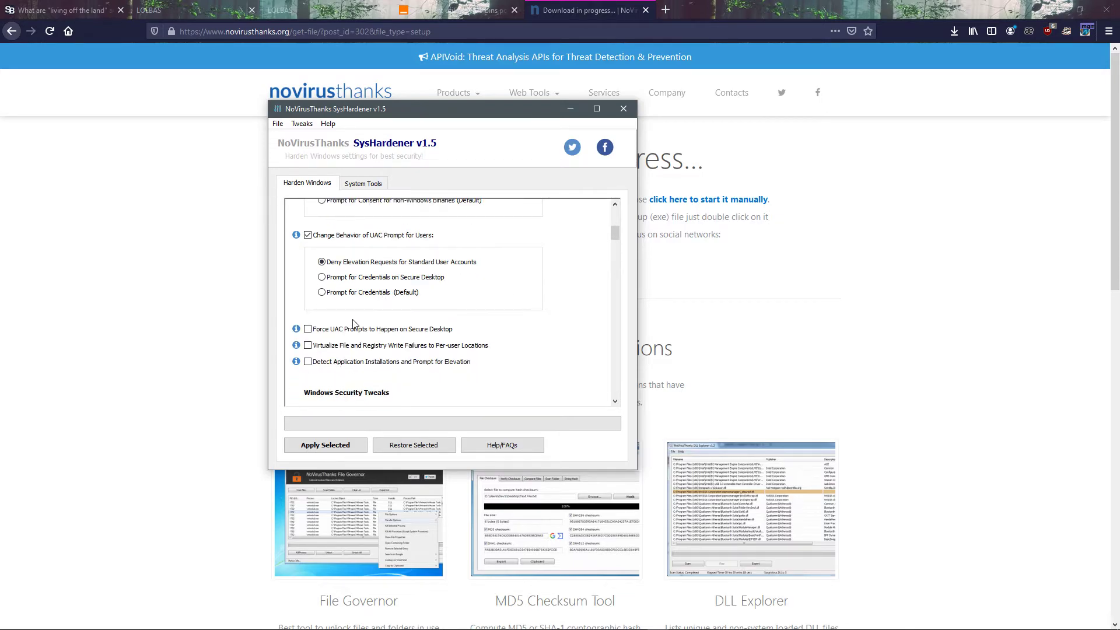
click(336, 364)
scroll(429, 376, down, 5)
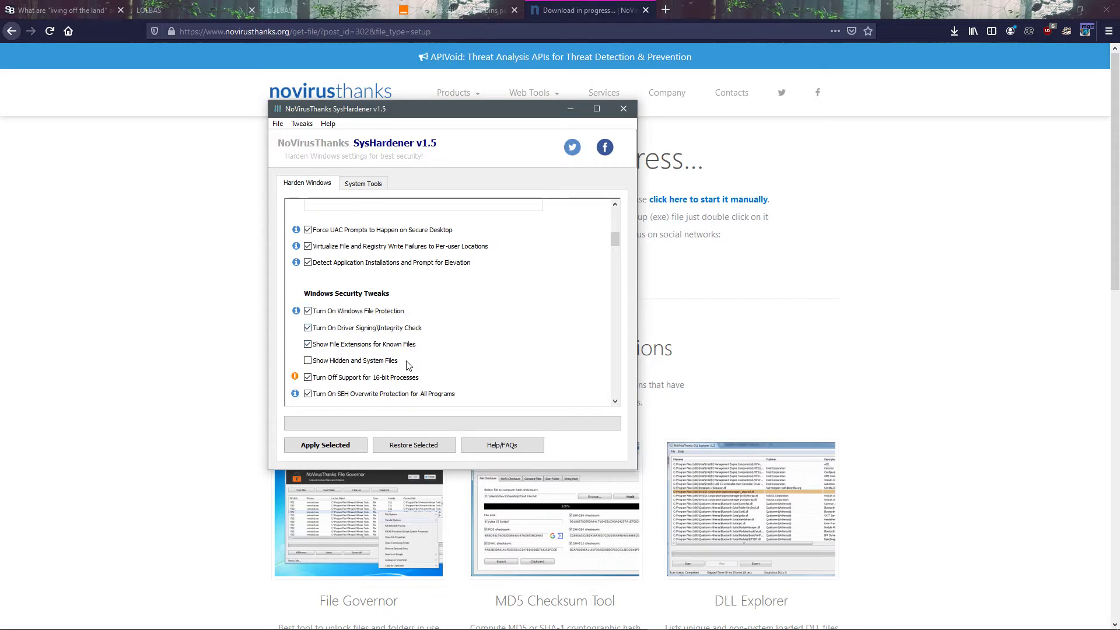
Step: In the Windows security tweaks, enable showing hidden and system files and turning off Remote Desktop connections to this PC
scroll(435, 359, down, 3)
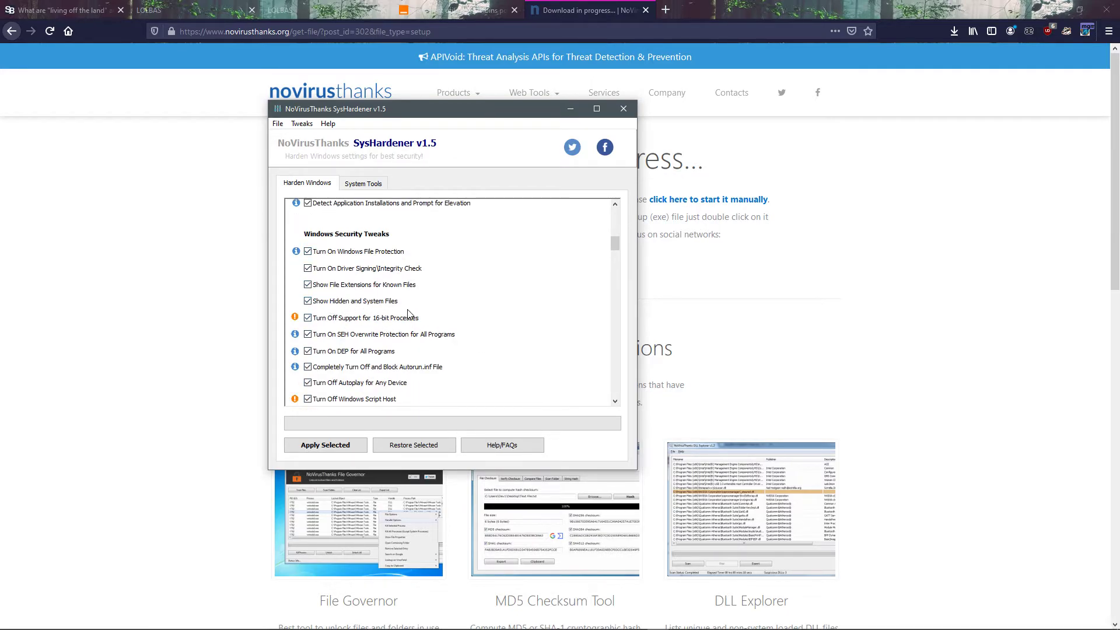
scroll(395, 257, down, 2)
scroll(371, 306, down, 5)
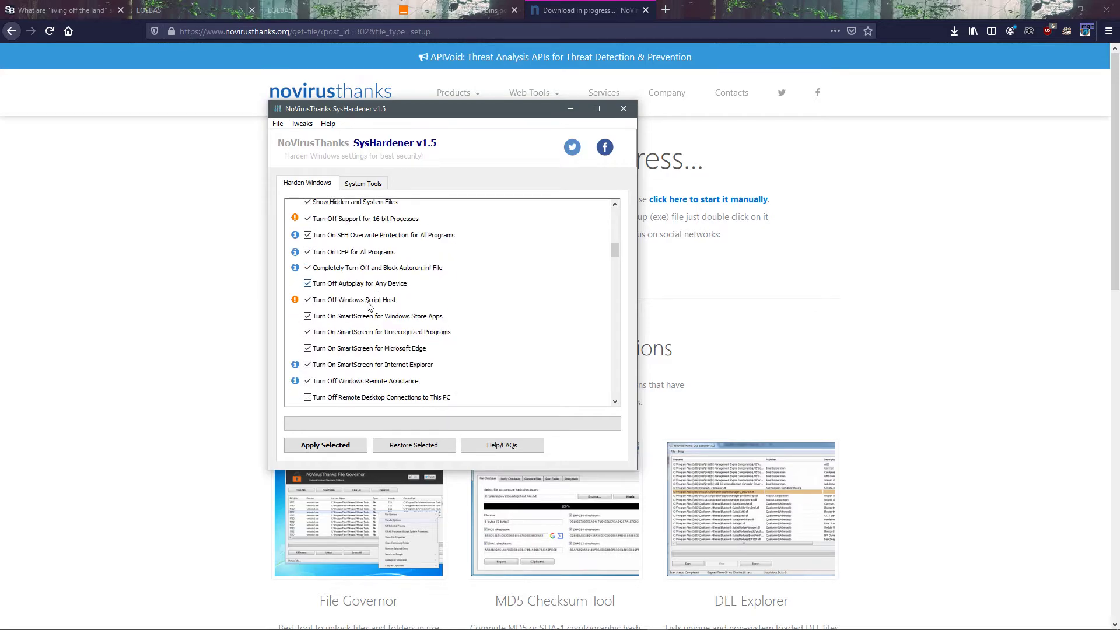
click(371, 355)
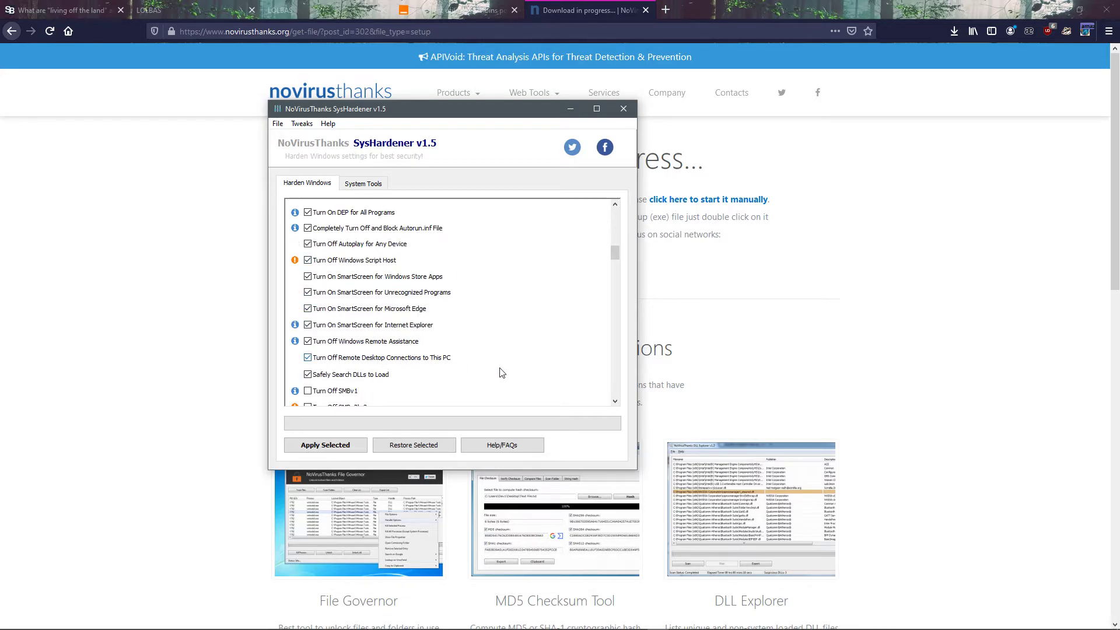
Step: Select turning off SMBv1 and SMBv2/v3, and disabling SMB on port 445, NetBIOS over TCP/IP and DCOM (OLE)
scroll(475, 316, down, 3)
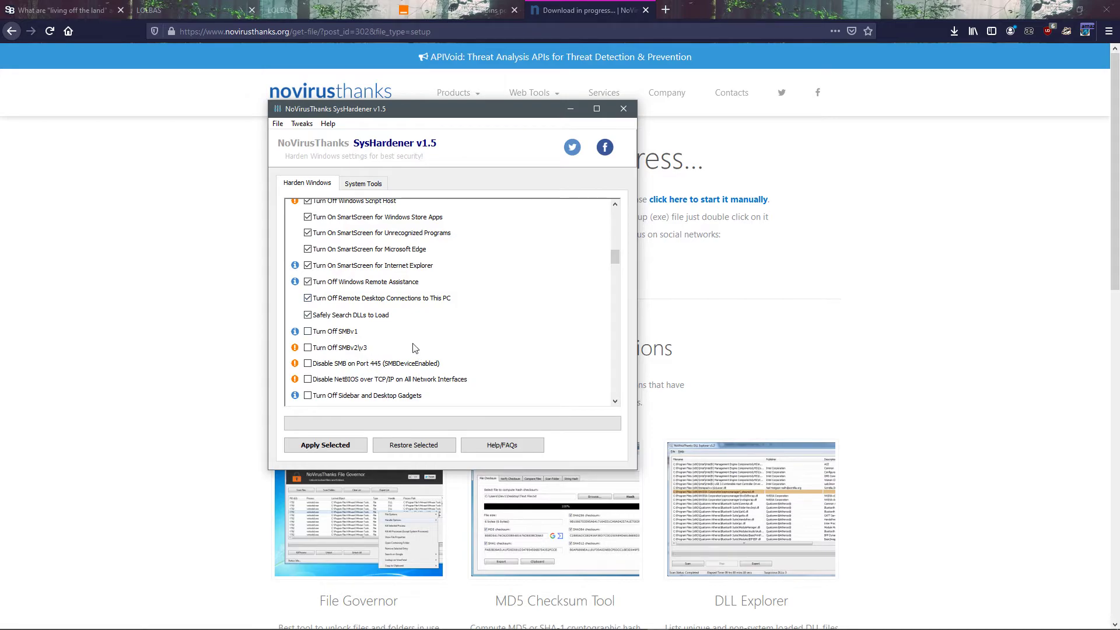
click(350, 331)
click(349, 347)
scroll(455, 361, down, 4)
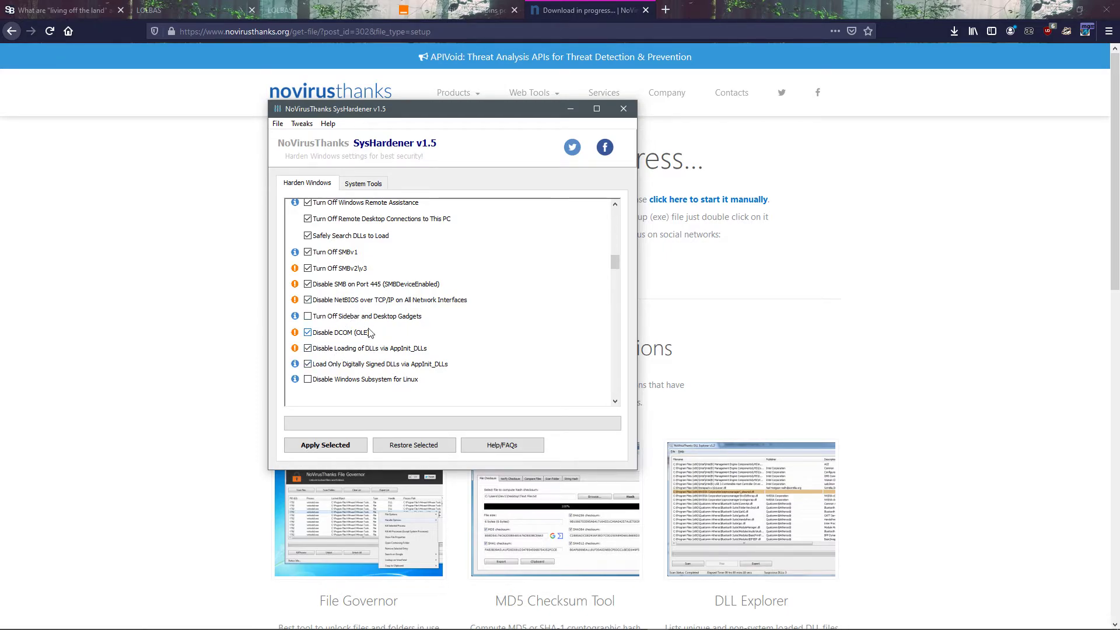
Step: Select turning off the sidebar and desktop gadgets and disabling the Windows Subsystem for Linux
scroll(426, 347, down, 1)
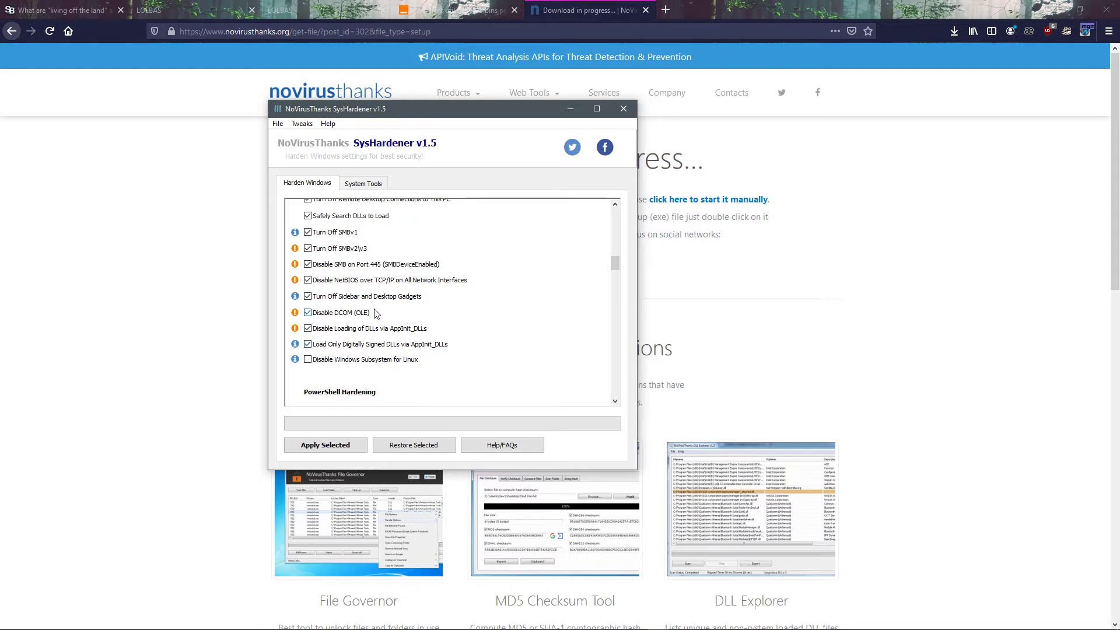
click(354, 362)
scroll(441, 307, down, 1)
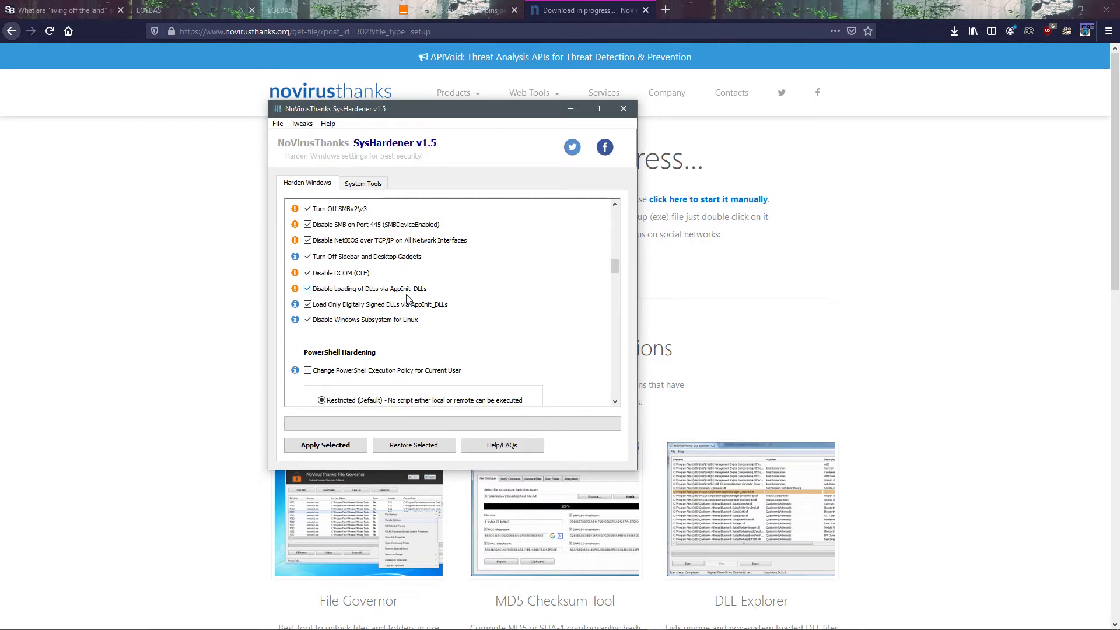
Step: Enable changing the PowerShell execution policy for the current user, keeping the Restricted (Default) option
scroll(419, 305, down, 1)
scroll(446, 293, down, 1)
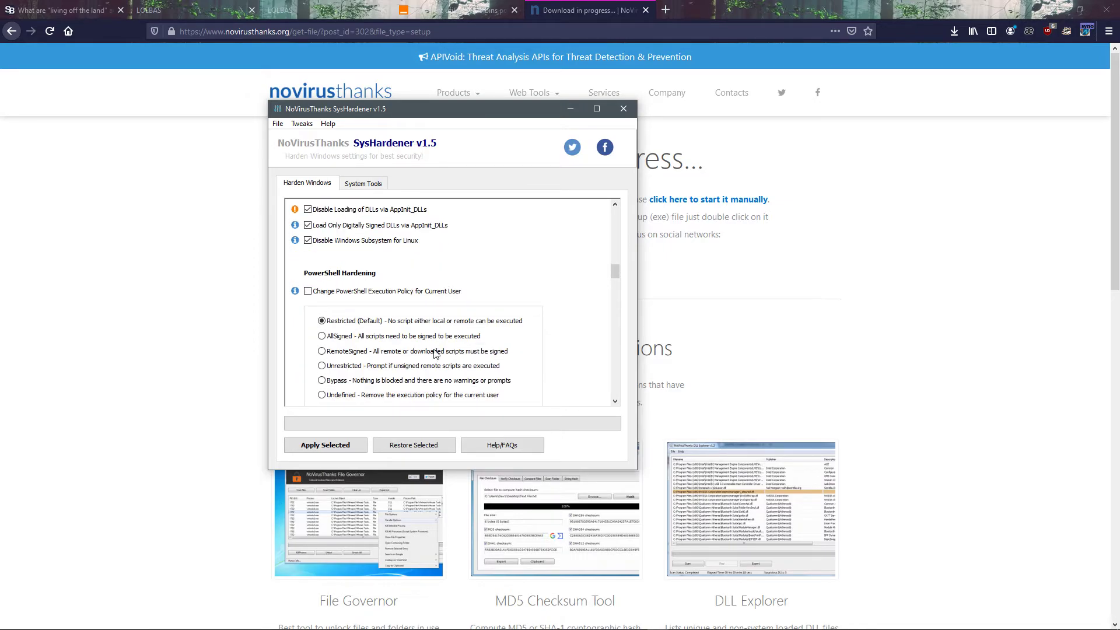
scroll(385, 205, up, 2)
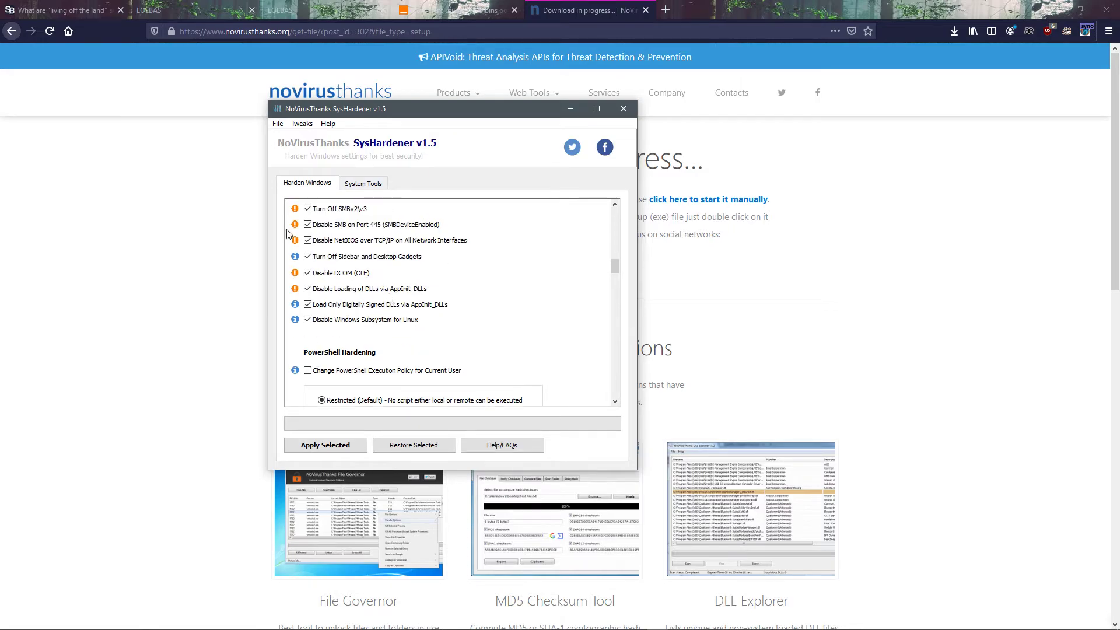
scroll(339, 361, down, 1)
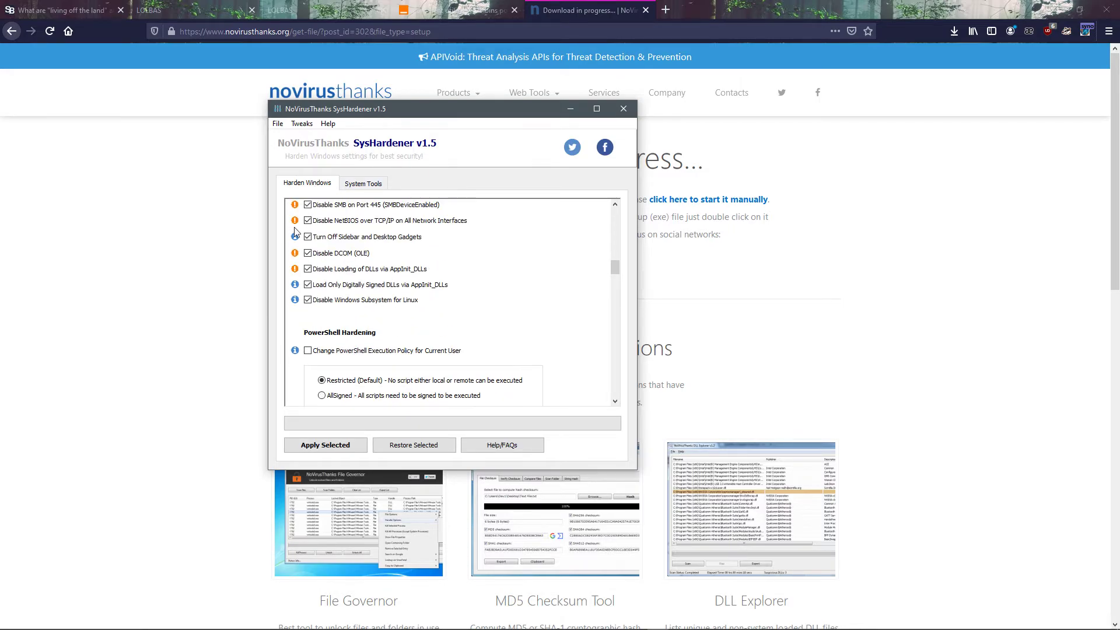
scroll(374, 349, down, 3)
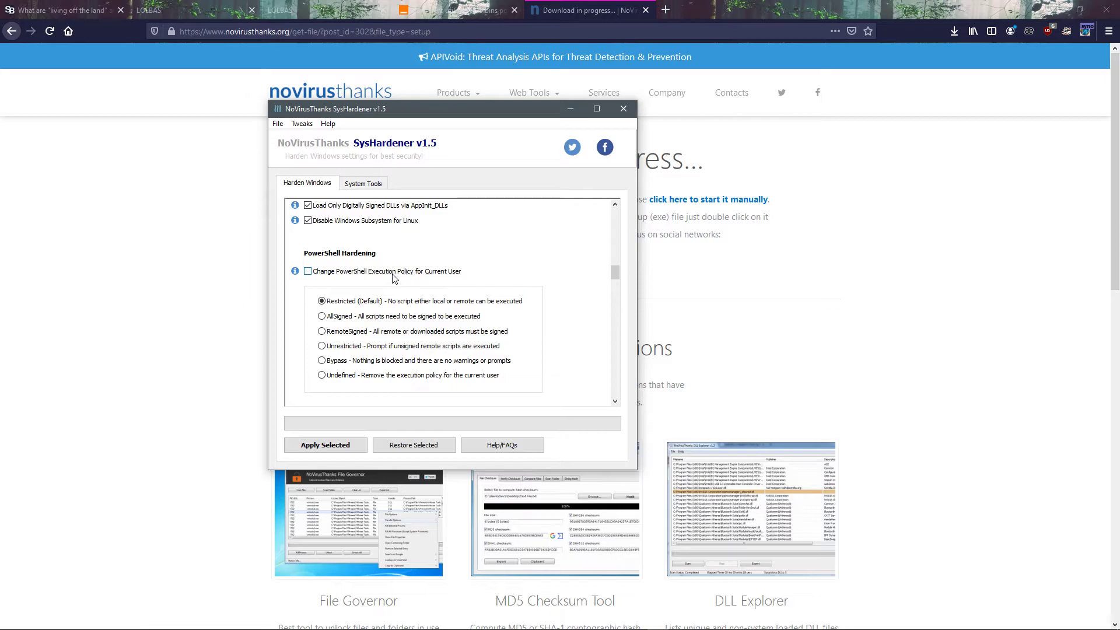
scroll(394, 280, down, 1)
scroll(389, 286, down, 1)
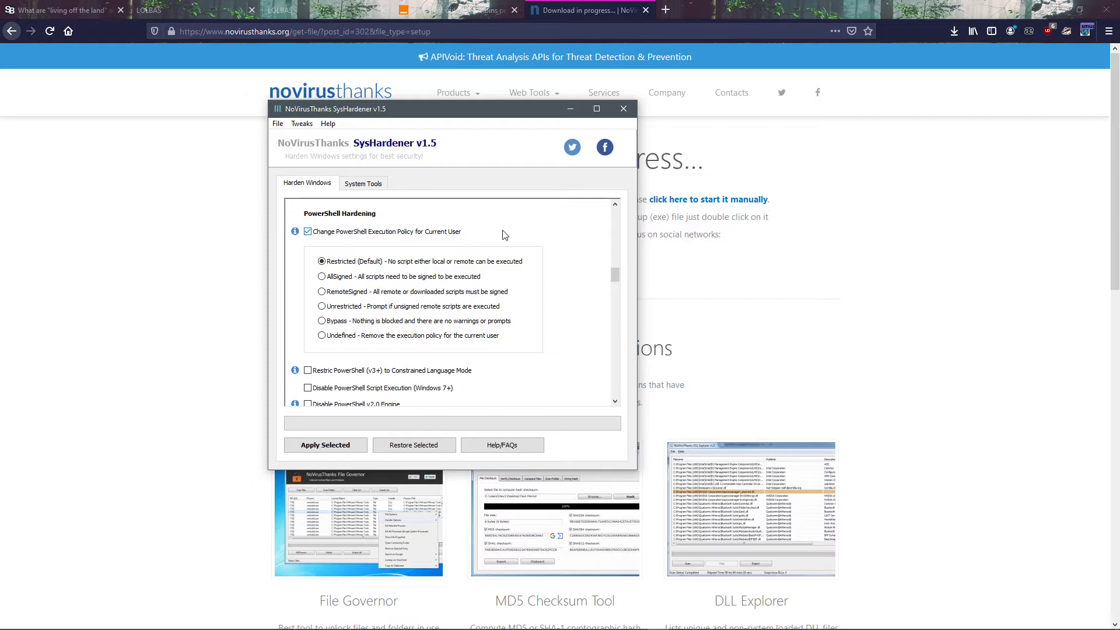
Step: Select restricting PowerShell (v3+) to Constrained Language Mode, disabling PowerShell script execution and disabling the PowerShell v2.0 engine
scroll(440, 283, down, 2)
click(355, 313)
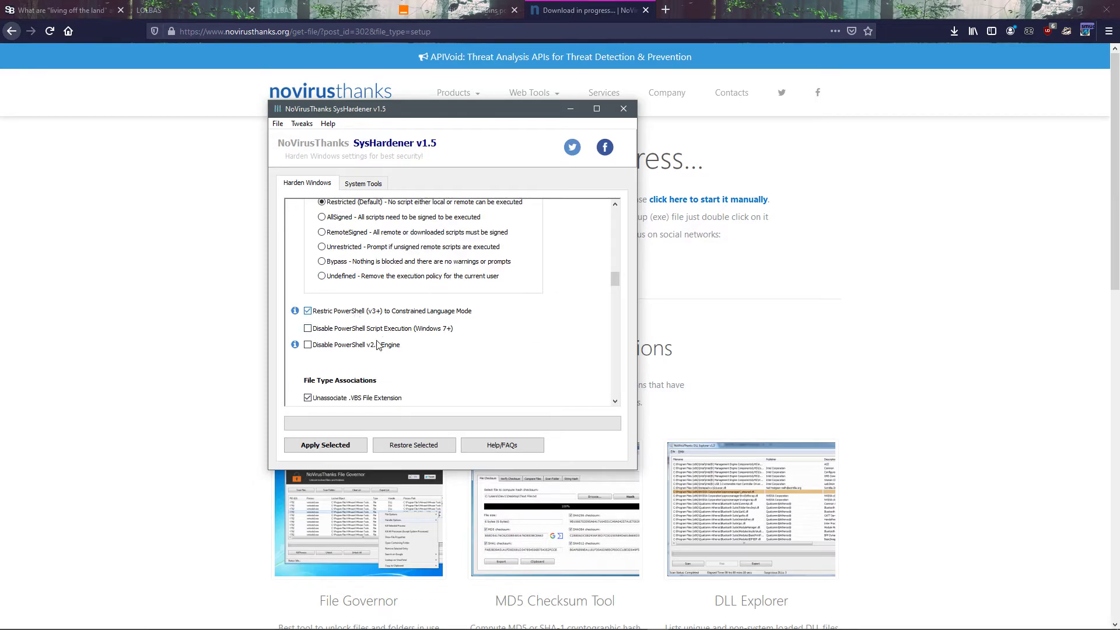
click(351, 347)
scroll(453, 296, down, 3)
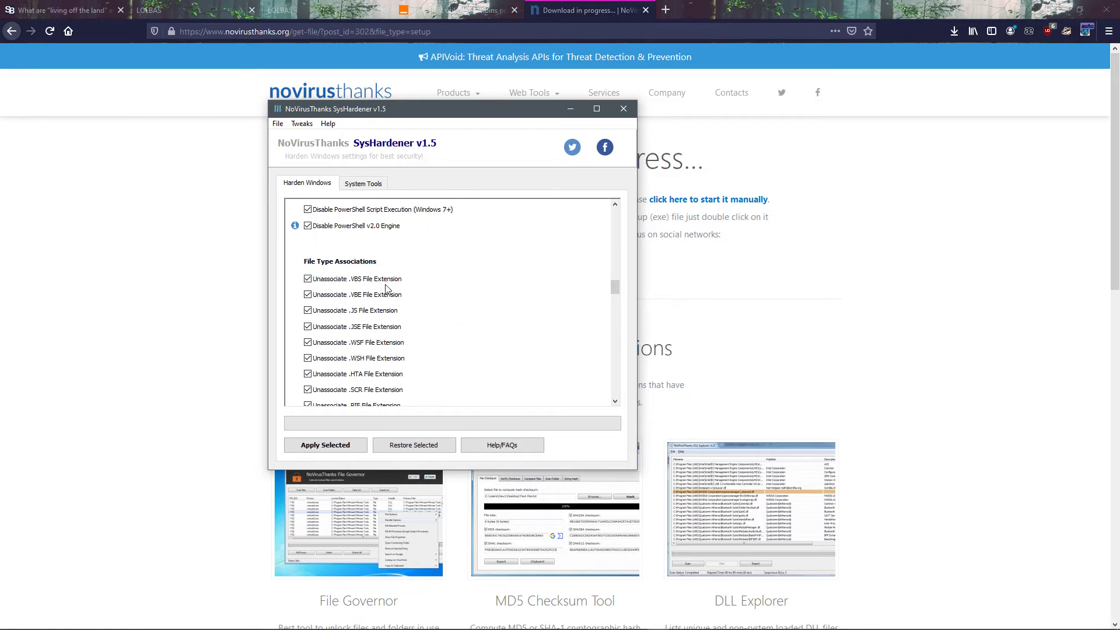
Step: In the file type associations, select unassociating the .REG, .JAR, .BAT and .PS1 file extensions
scroll(415, 278, down, 2)
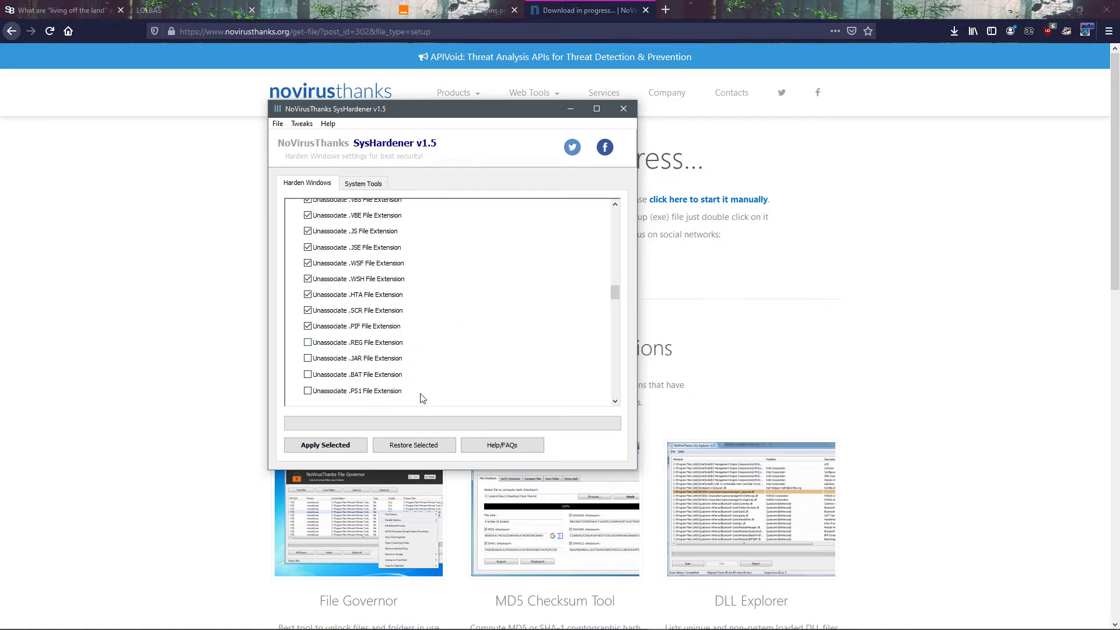
click(308, 342)
click(308, 359)
click(307, 375)
click(307, 392)
Step: Among the unused Windows services, select turning off Helper IP (IPv6), TCP/IP NetBIOS Helper and Print Spooler
scroll(475, 368, down, 3)
scroll(415, 323, down, 1)
click(308, 319)
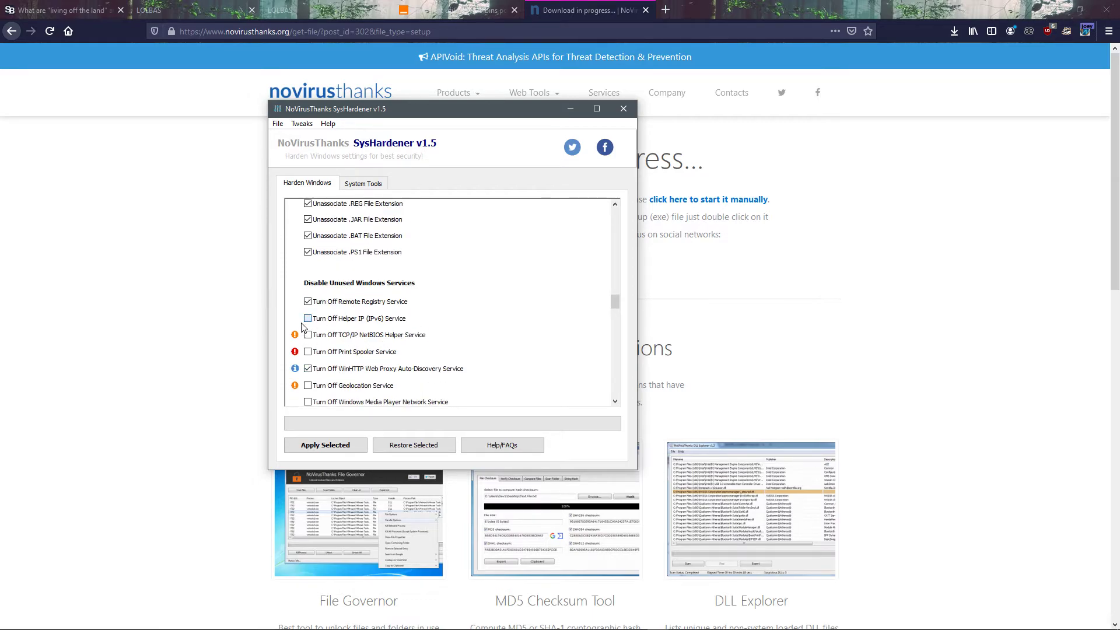
click(308, 336)
click(308, 352)
Step: Select turning off the Geolocation, Windows Media Player Network, Bluetooth Support, and User Experiences and Telemetry services
scroll(350, 335, down, 4)
scroll(353, 332, up, 2)
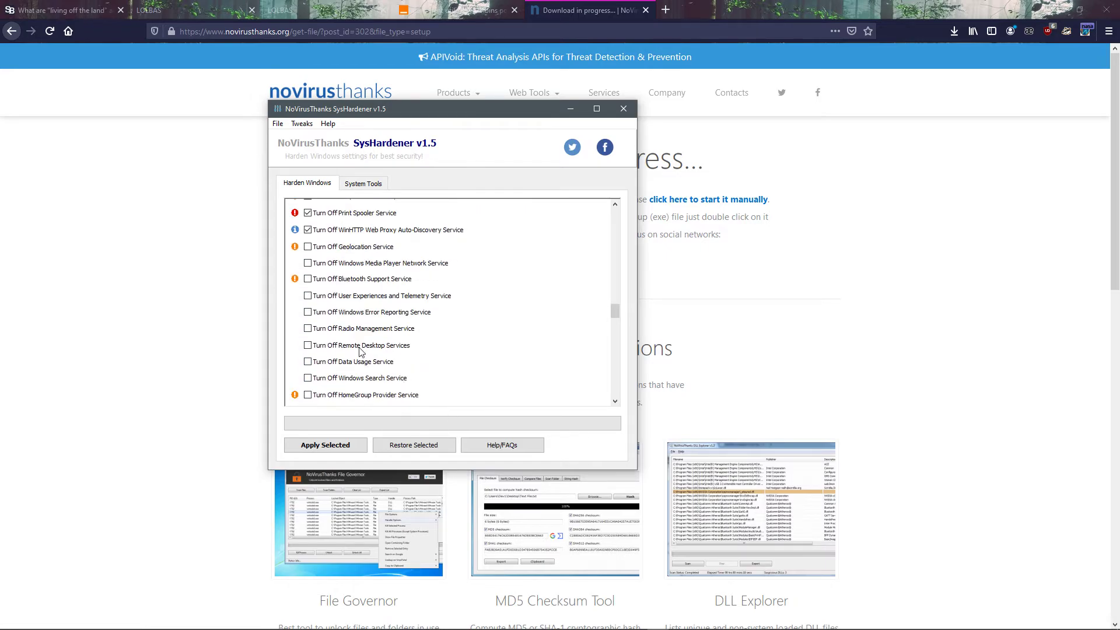
click(308, 308)
click(308, 323)
click(308, 340)
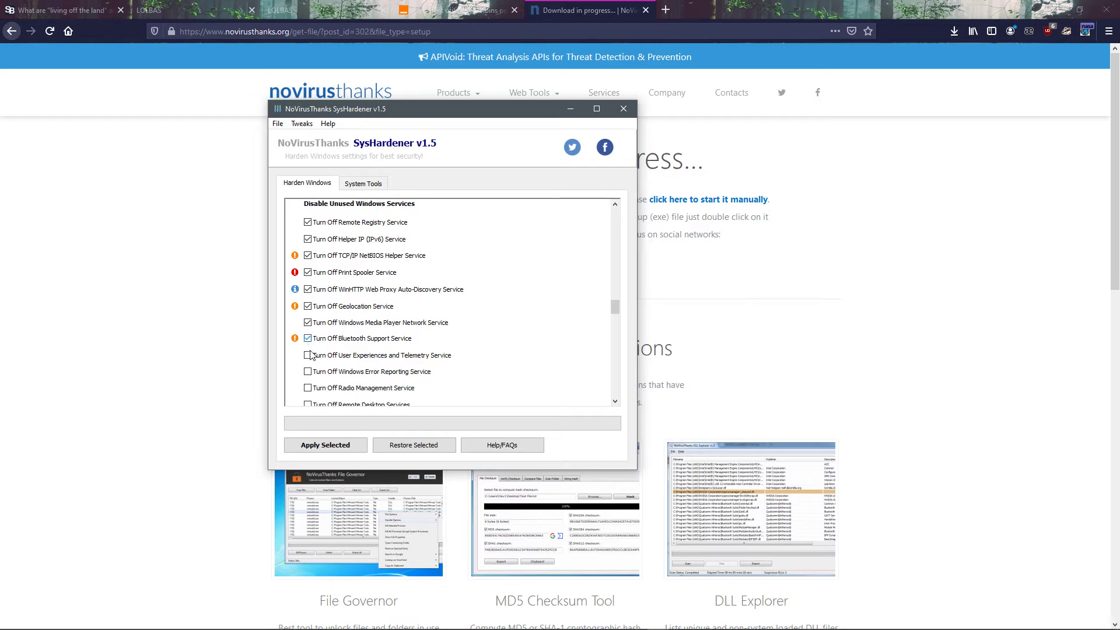
click(307, 356)
Step: Select turning off the Windows Error Reporting, Radio Management, Remote Desktop, Data Usage and Windows Search services
scroll(363, 354, down, 1)
click(308, 366)
click(308, 382)
scroll(342, 384, down, 1)
click(308, 359)
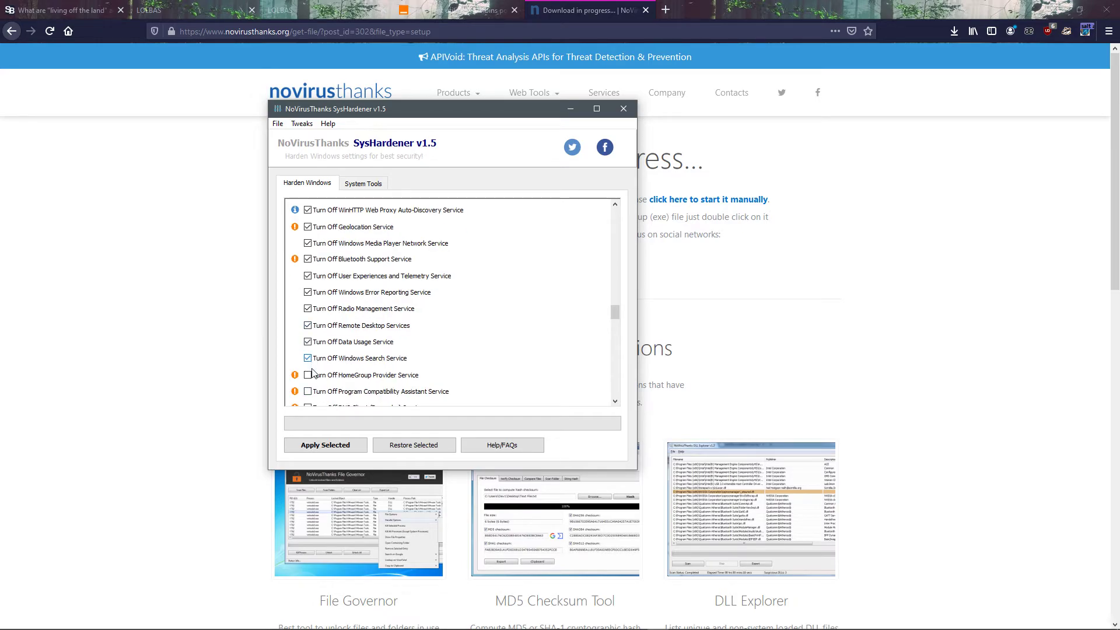
Step: Select turning off the HomeGroup Provider, Program Compatibility Assistant, DNS Client (Dnscache), Superfetch and Server (LanmanServer) services
click(307, 375)
click(308, 391)
scroll(358, 360, down, 1)
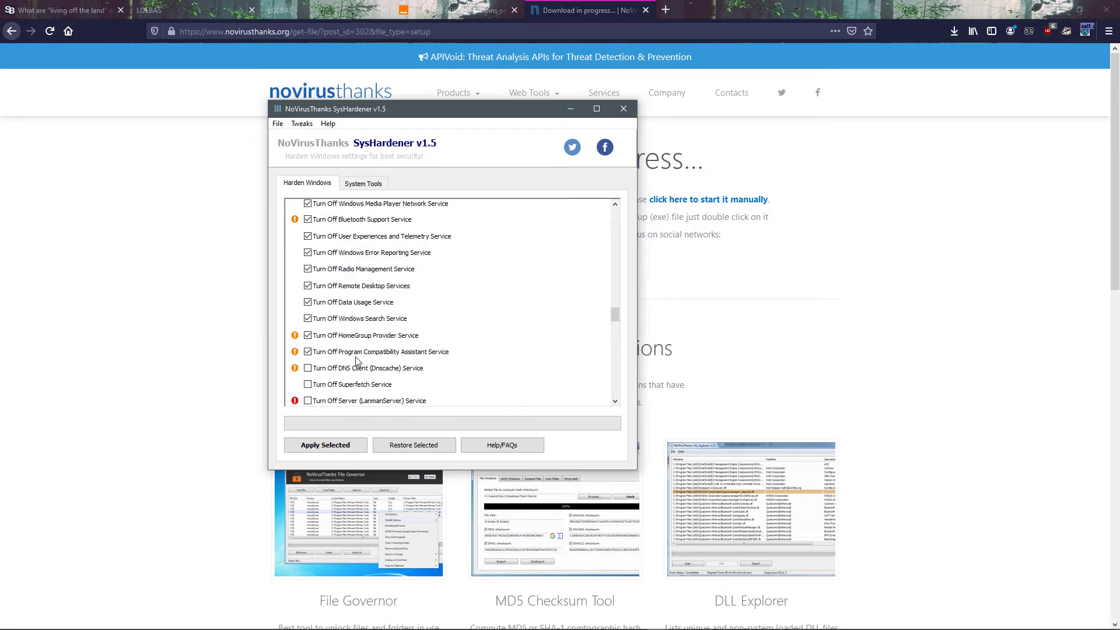
click(308, 369)
click(307, 385)
scroll(324, 390, down, 1)
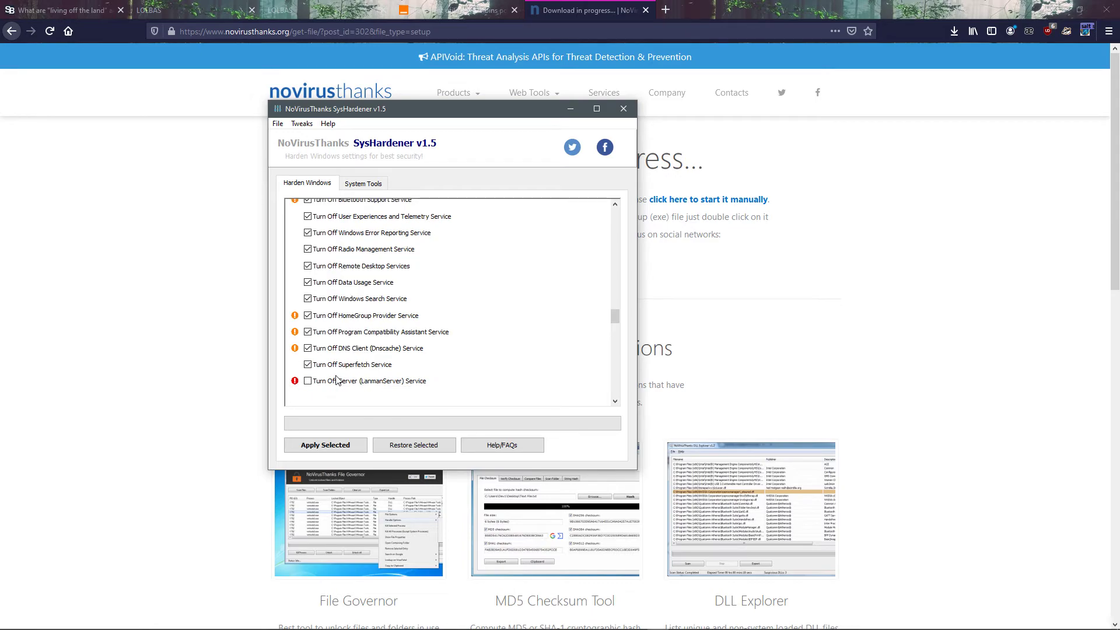
click(308, 383)
Step: Review the Vulnerable Software Tweaks for Adobe Reader, Microsoft Office, Kingsoft WPS Office and Foxit Reader
scroll(408, 332, down, 2)
scroll(437, 343, down, 1)
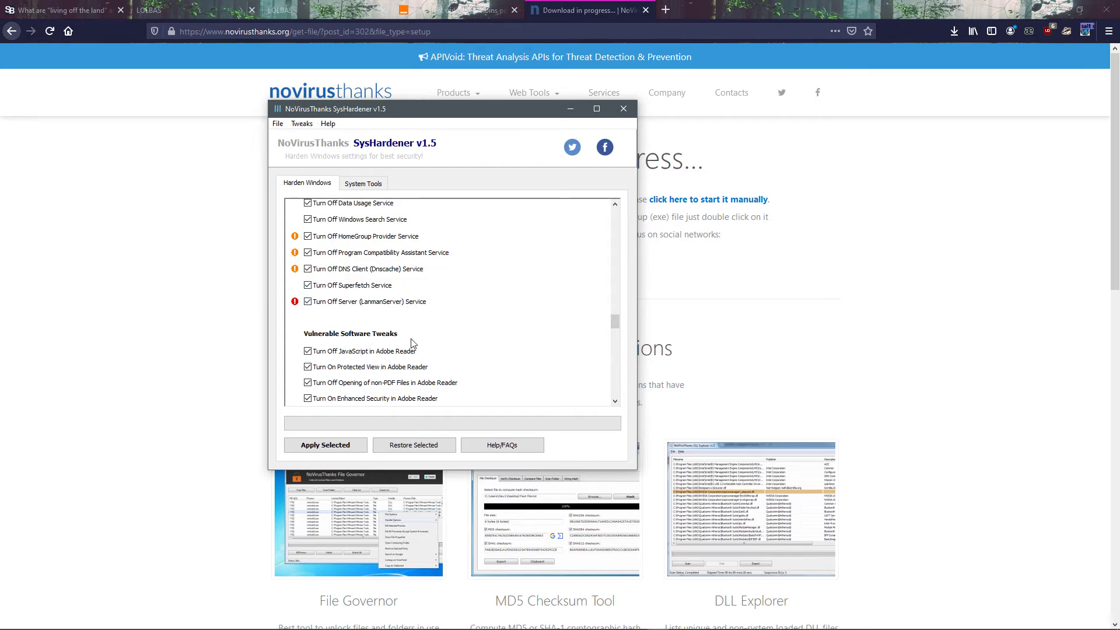
scroll(411, 344, down, 1)
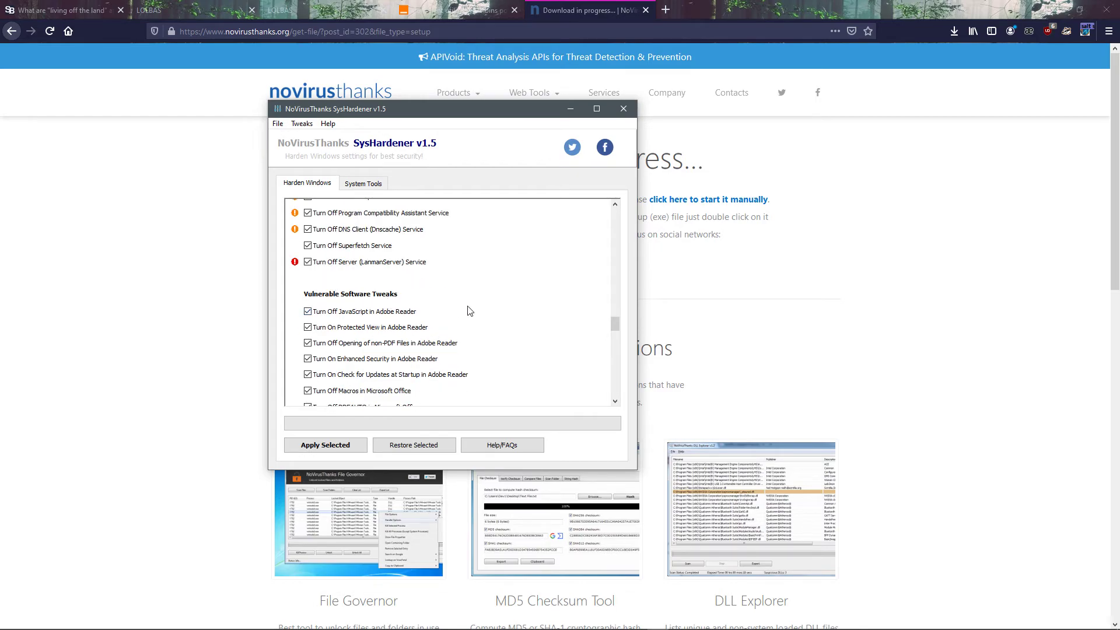
scroll(449, 297, down, 1)
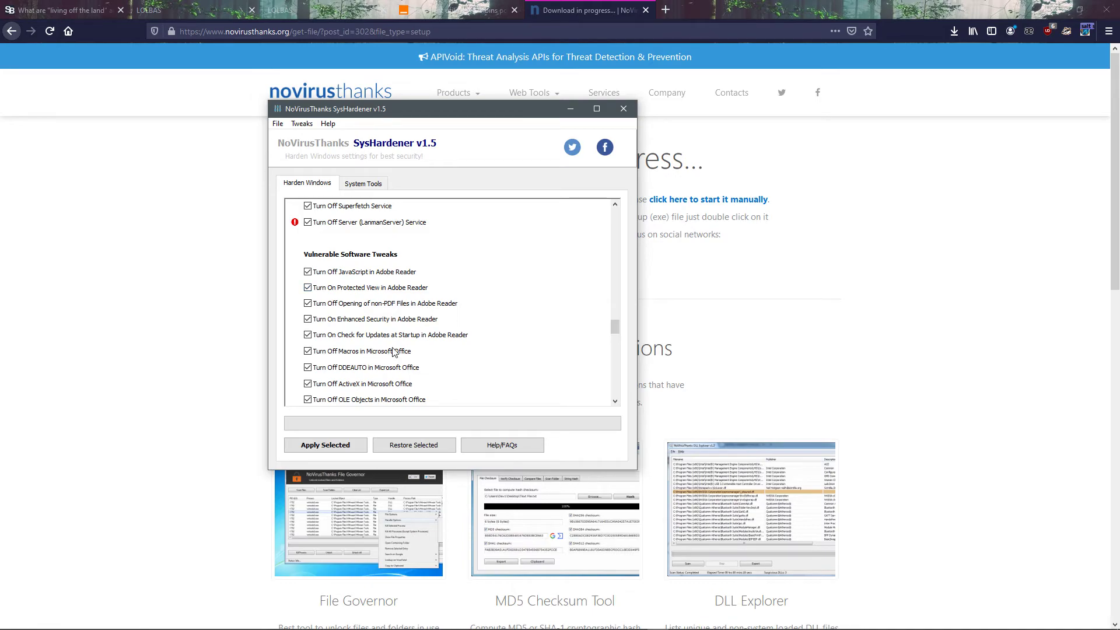
scroll(443, 318, down, 1)
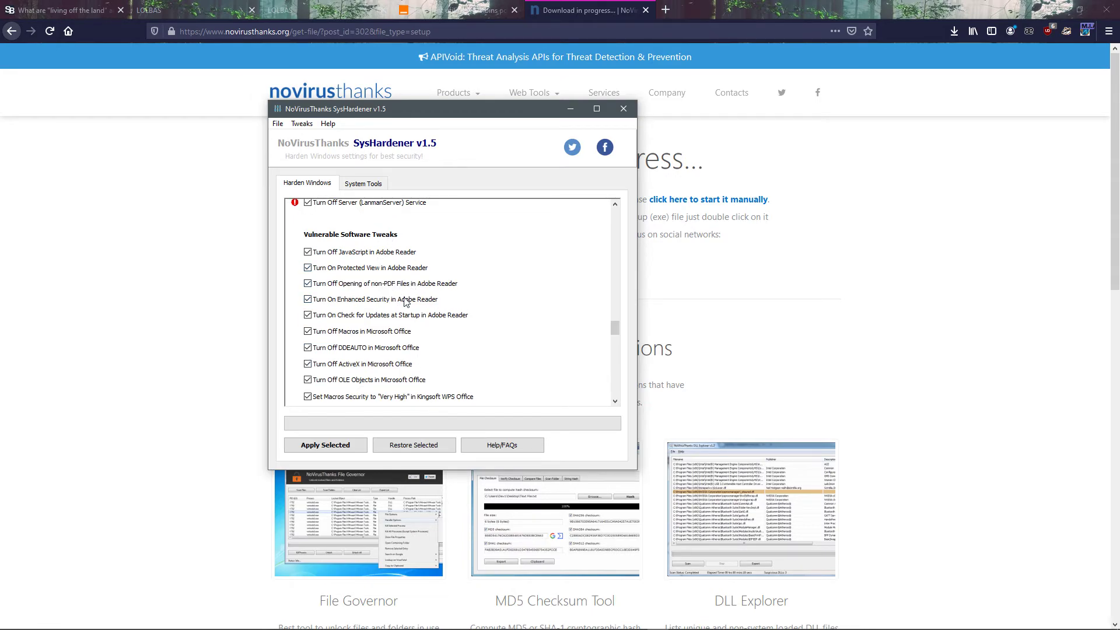
scroll(368, 346, down, 3)
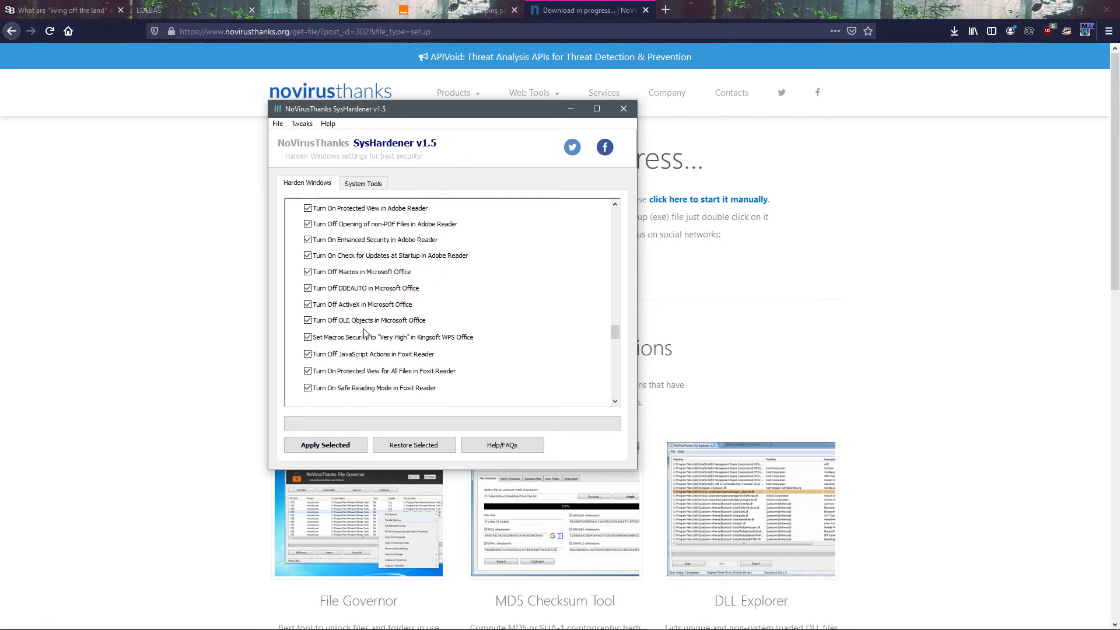
scroll(348, 333, down, 3)
scroll(380, 267, down, 2)
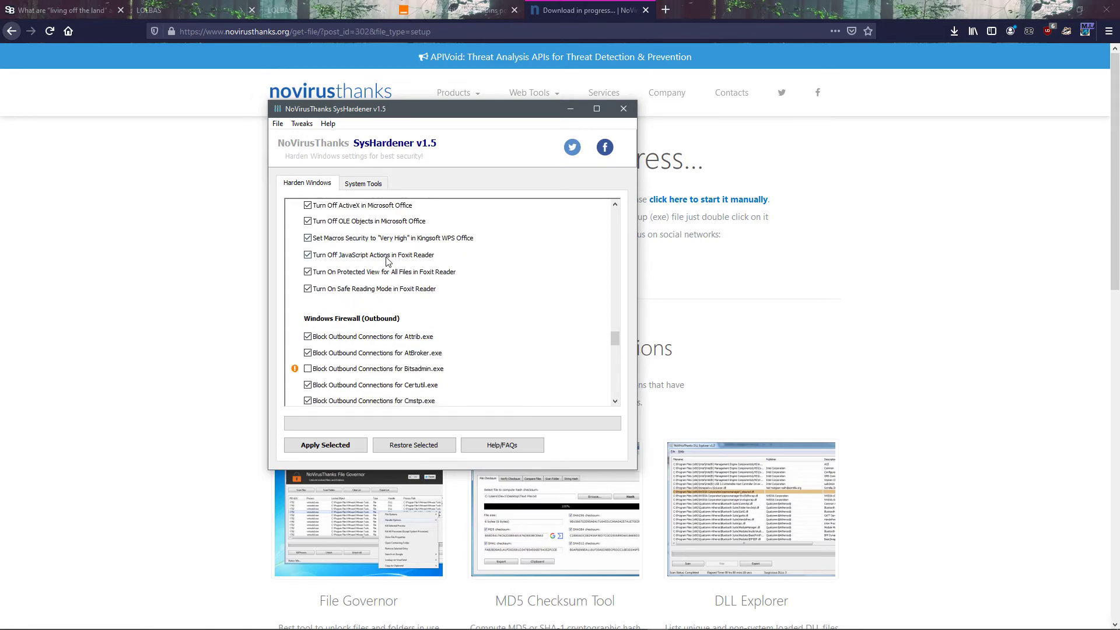
Step: In the outbound Windows Firewall section, select blocking Bitsadmin.exe, DeviceDisplayObjectProvider.exe, Expand.exe and Ftp.exe
scroll(340, 335, down, 8)
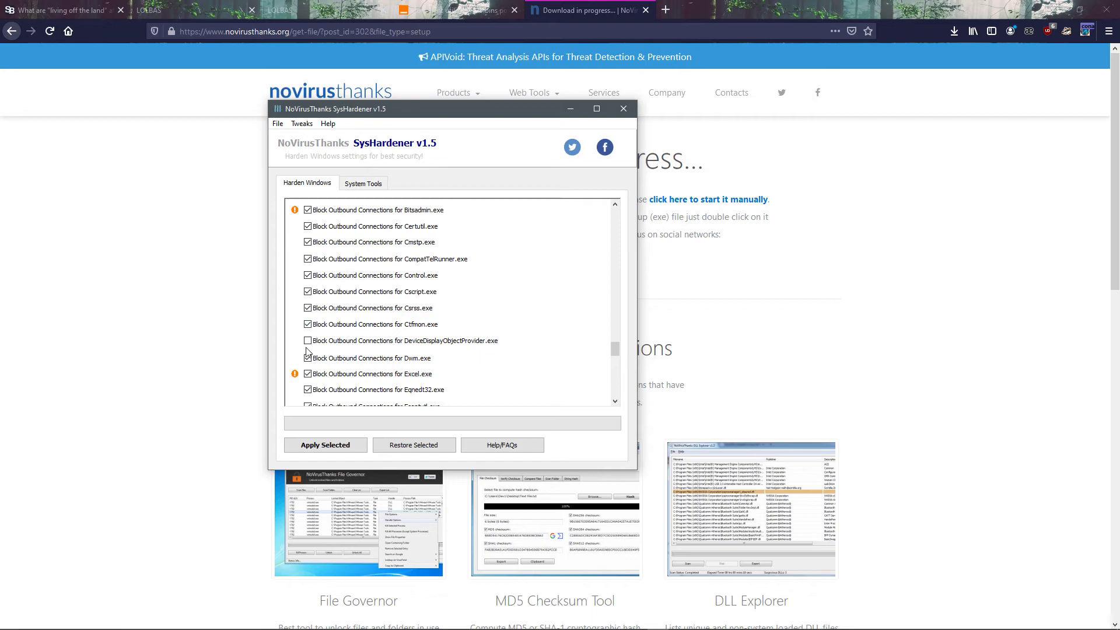
scroll(347, 263, up, 4)
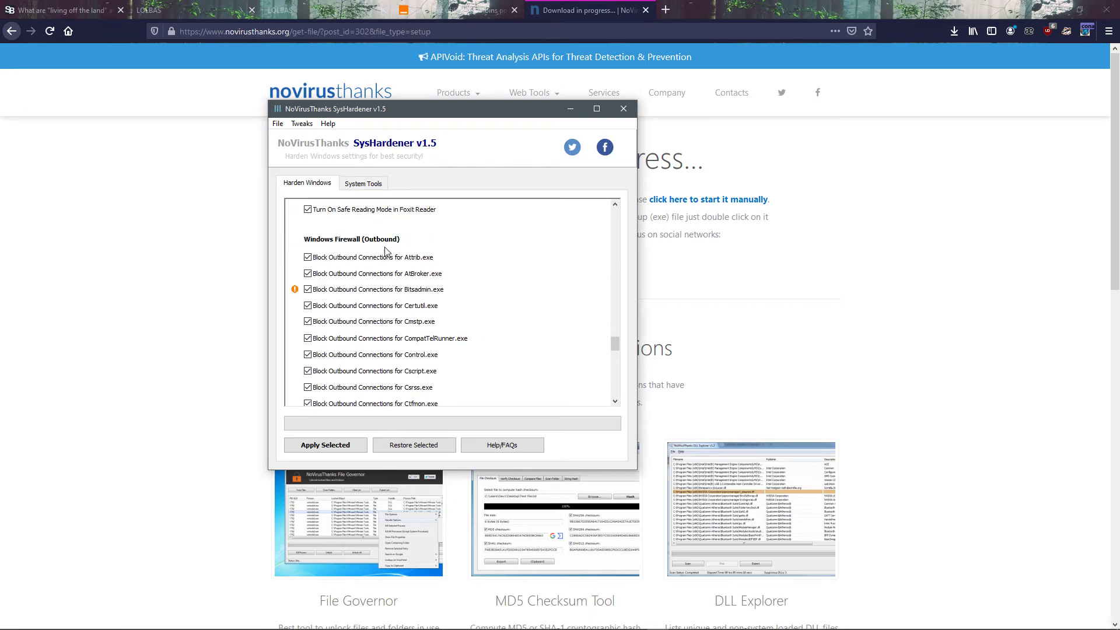
scroll(393, 309, down, 9)
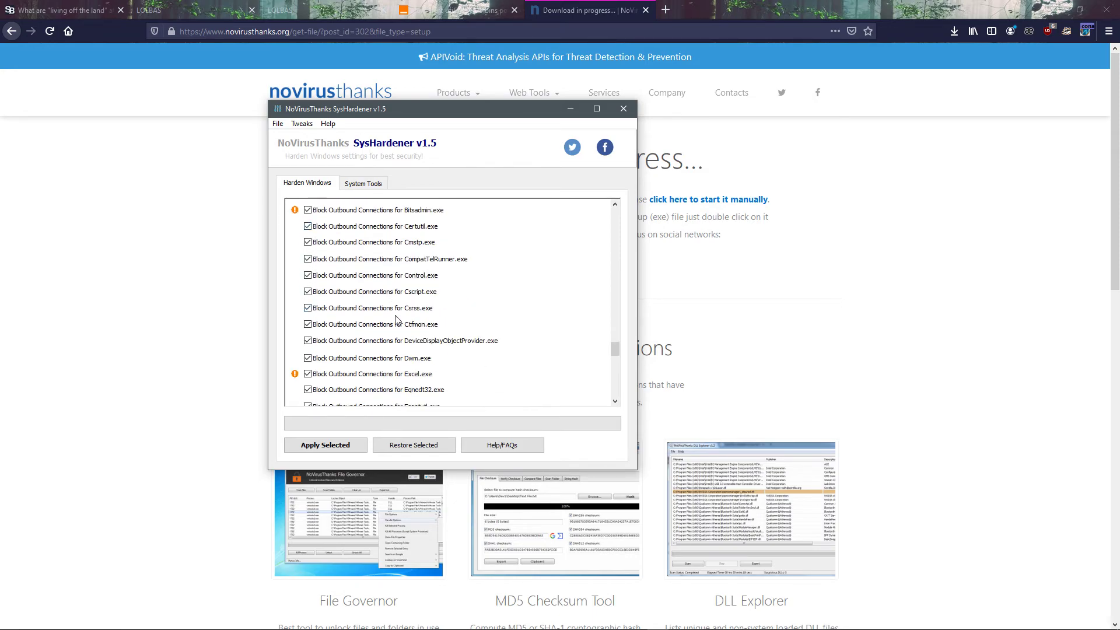
click(308, 358)
scroll(308, 350, down, 3)
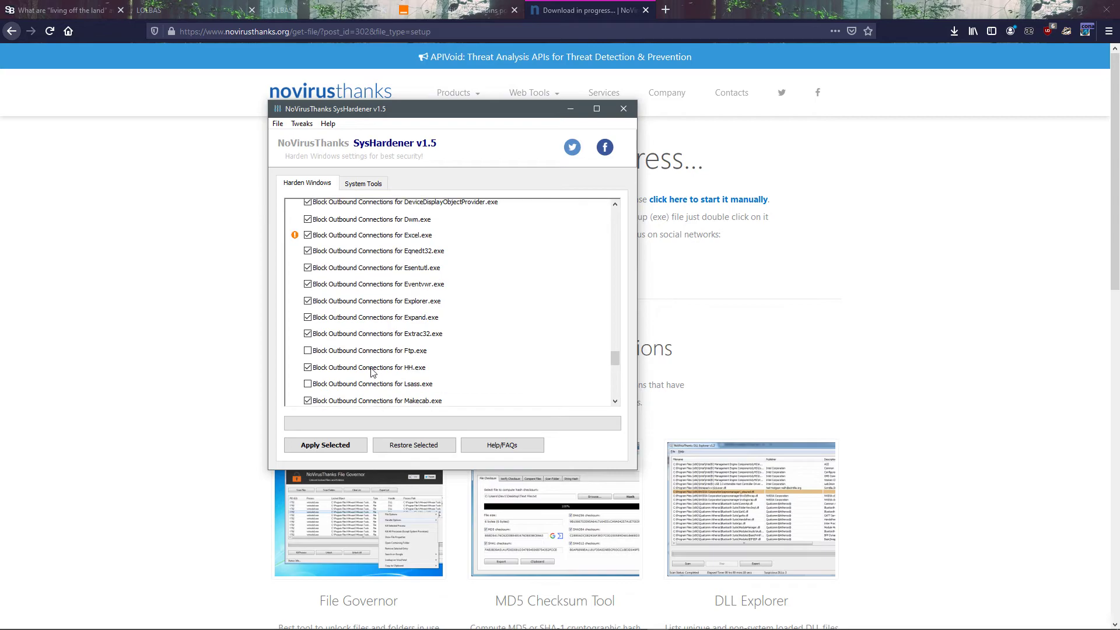
Step: Select blocking outbound connections for Lsass.exe, Print.exe, Regsvr32.exe, Replace.exe and Rundll32.exe
click(308, 364)
scroll(350, 363, down, 5)
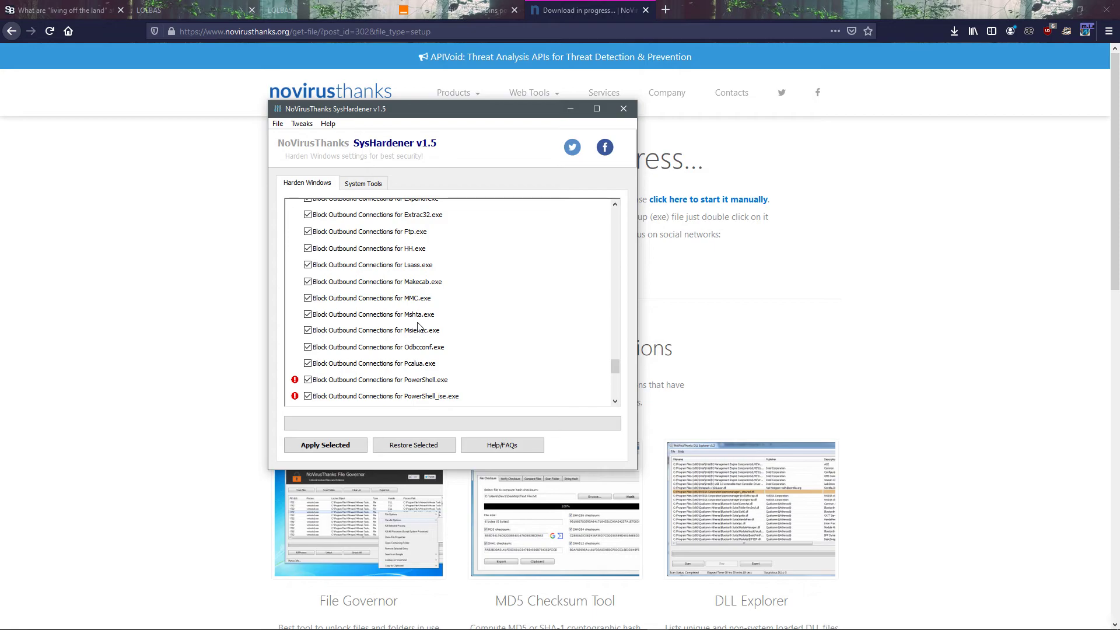
scroll(419, 344, down, 5)
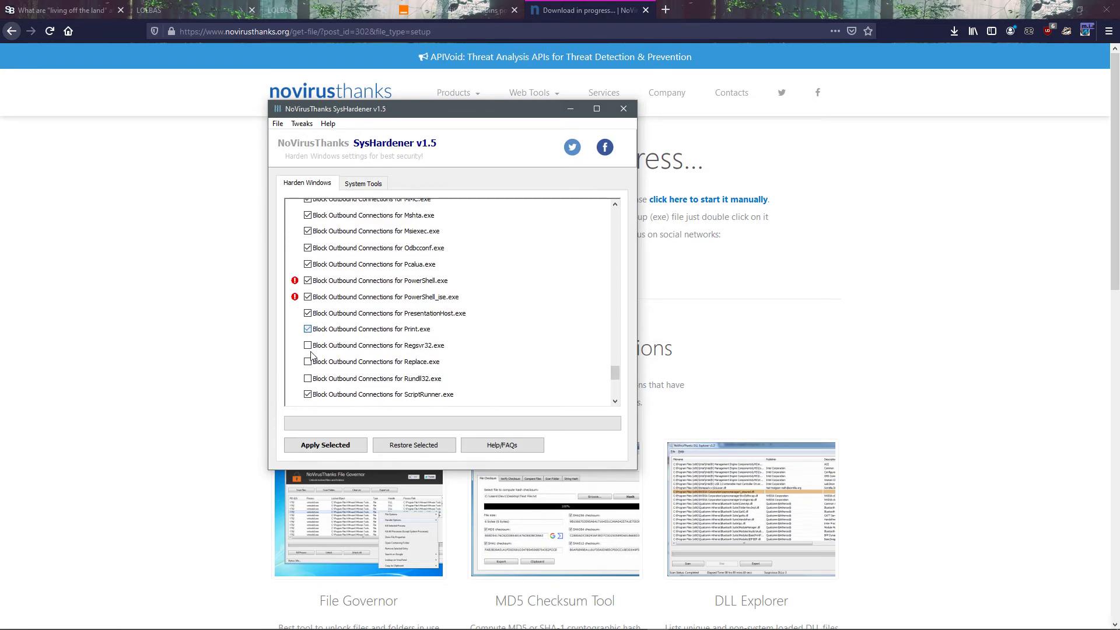
click(308, 379)
scroll(327, 374, down, 4)
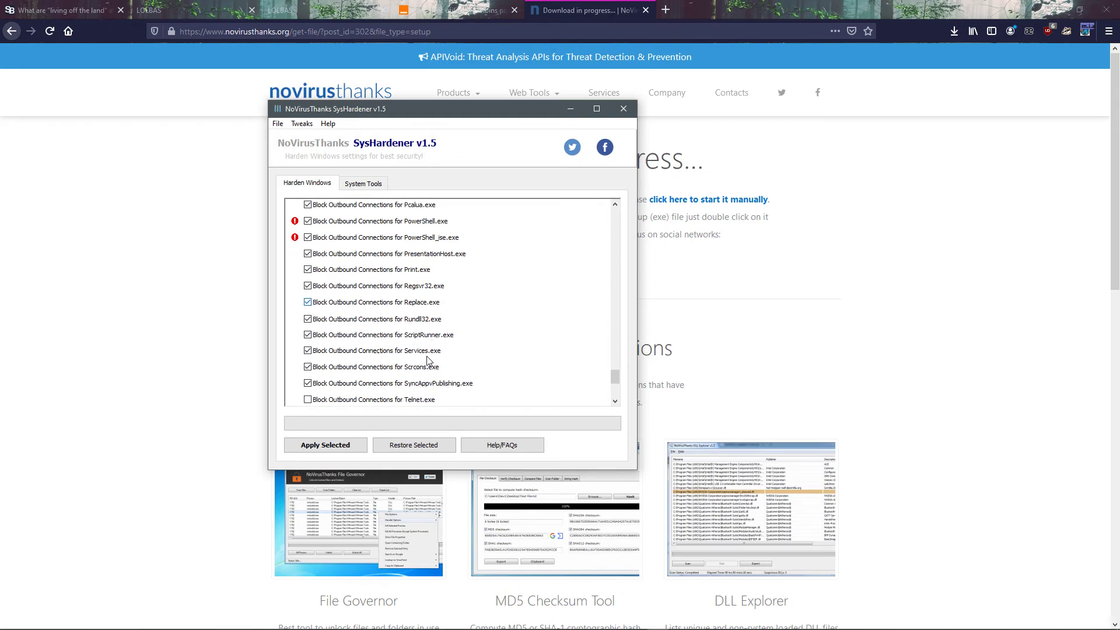
Step: Select blocking outbound connections for Telnet.exe and Wsmprovhost.exe
scroll(350, 373, down, 4)
scroll(333, 370, down, 4)
scroll(335, 369, up, 4)
scroll(315, 367, down, 3)
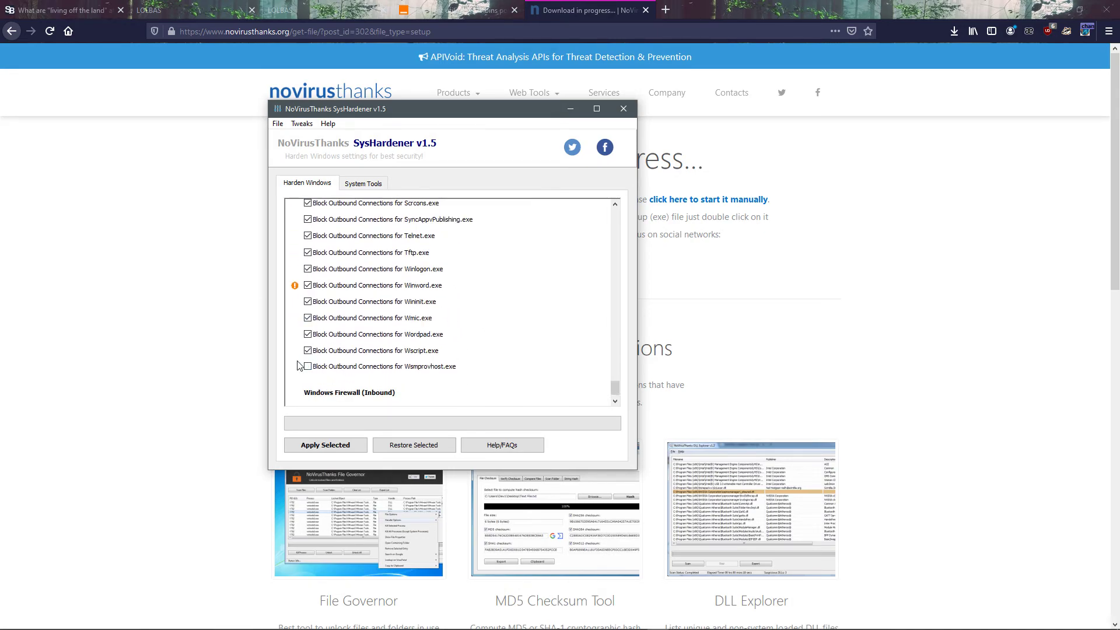
click(307, 367)
scroll(383, 371, down, 1)
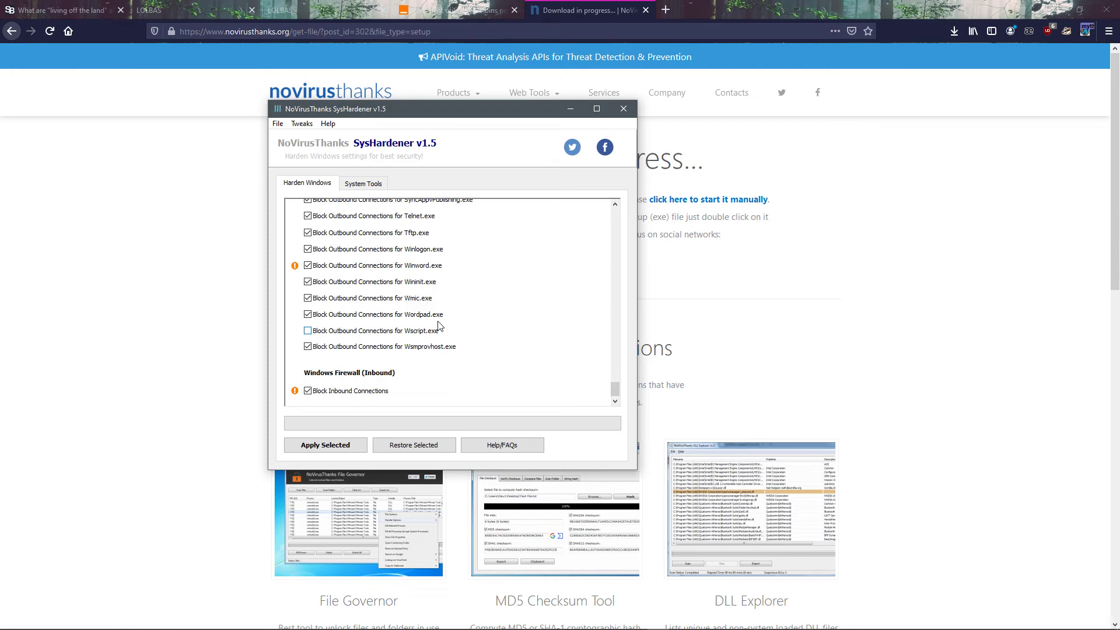
Step: Apply the selected hardening settings without creating a system restore point, and decline rebooting the PC
click(337, 445)
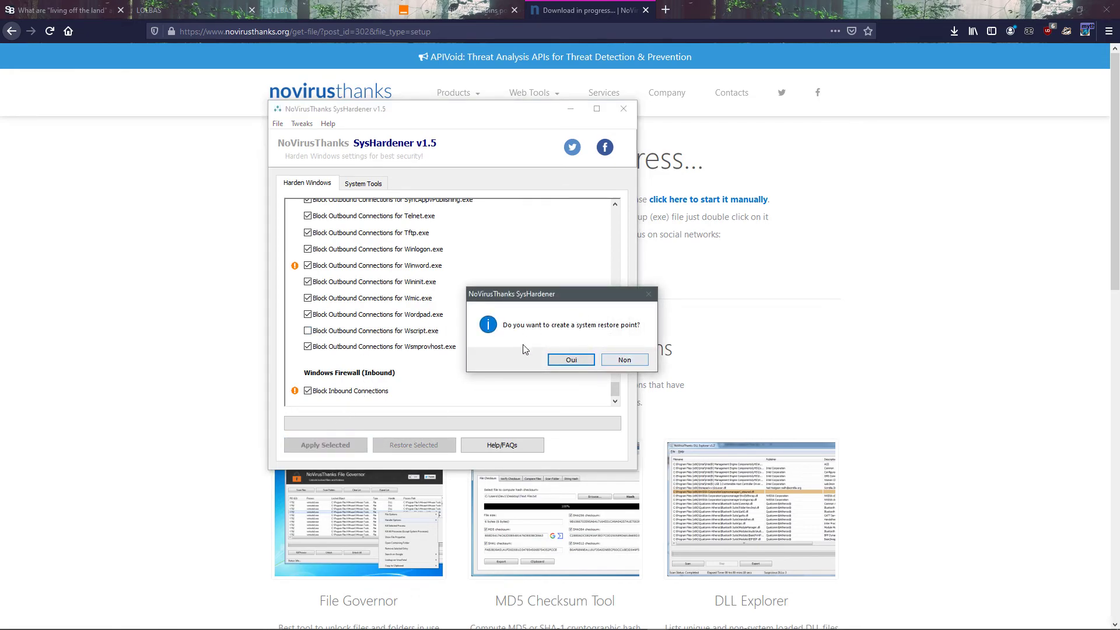
click(621, 360)
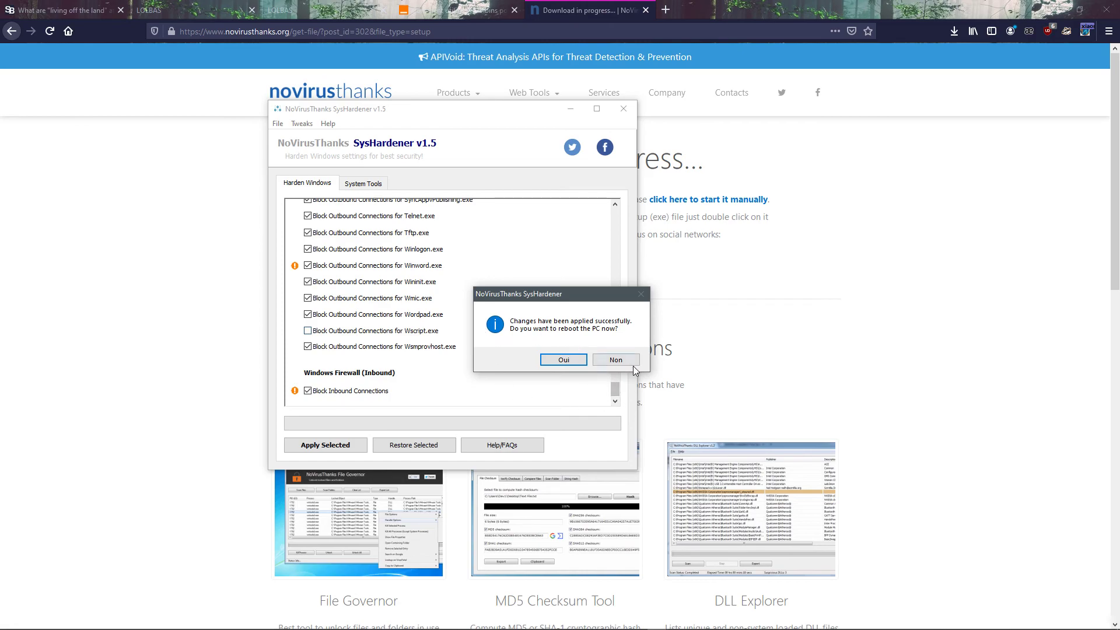
click(632, 363)
Step: Reapply the selected settings with the Wscript.exe outbound block included, declining both the system restore point and the reboot
click(337, 449)
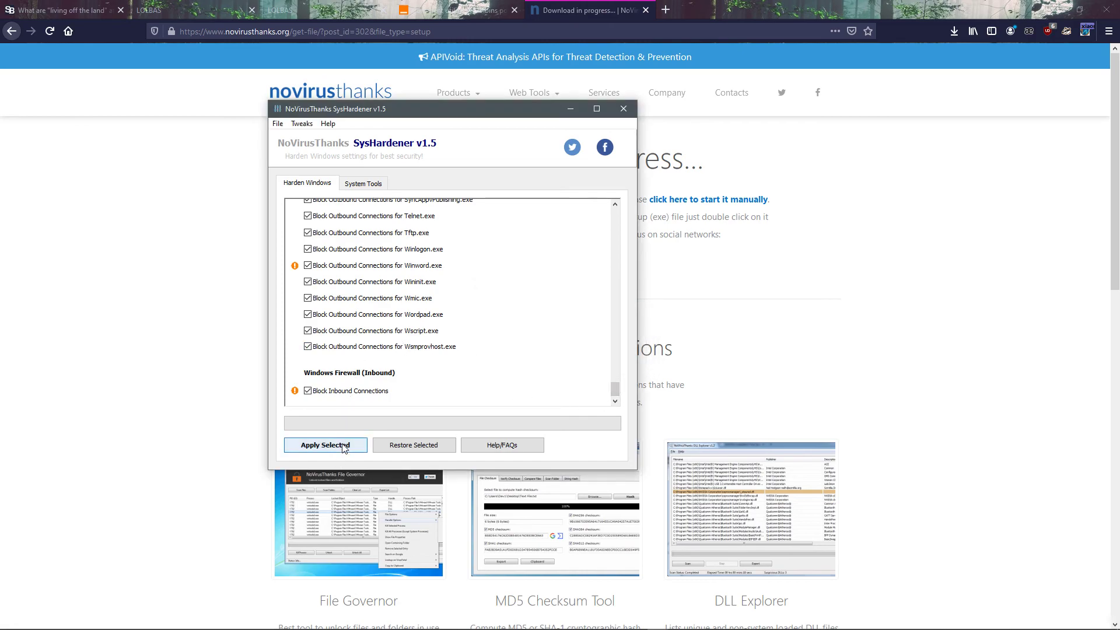
click(637, 361)
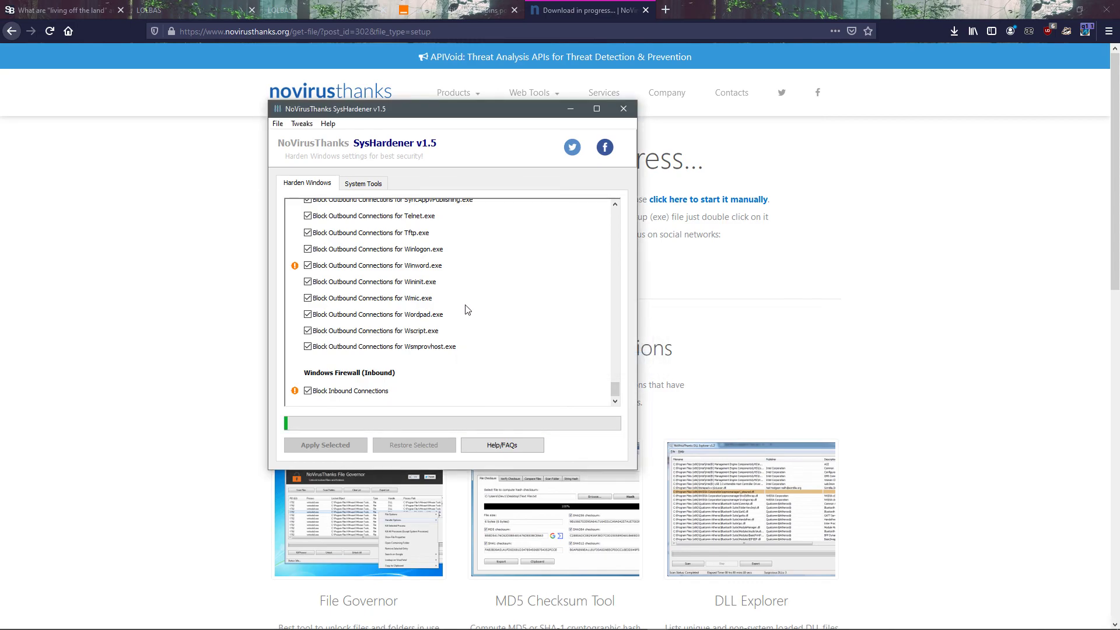
scroll(464, 309, up, 7)
scroll(432, 309, up, 8)
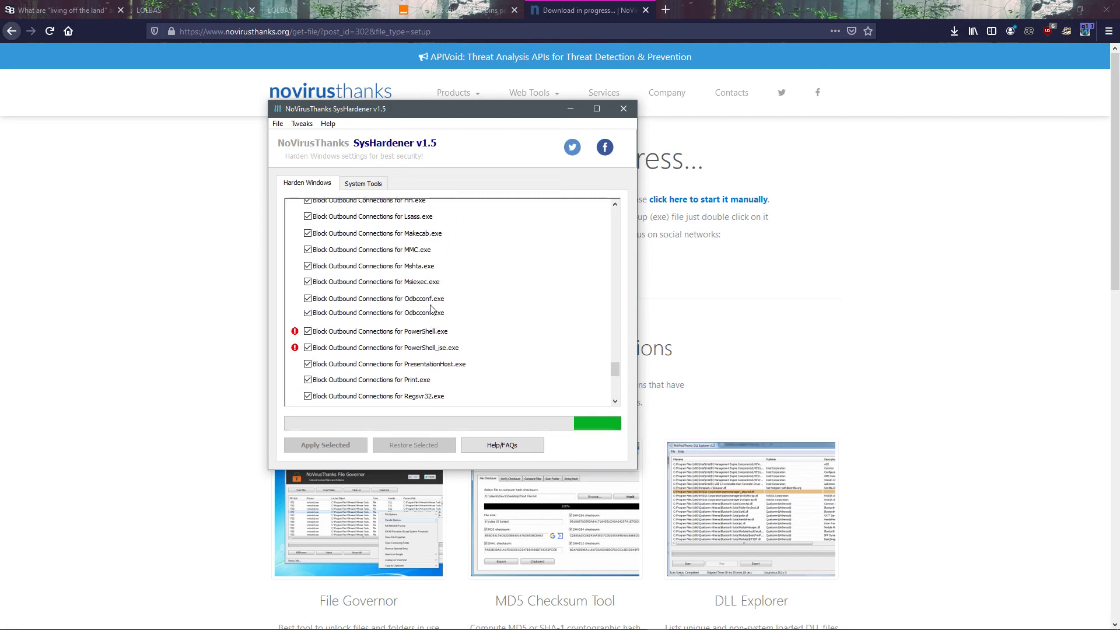
scroll(432, 309, down, 14)
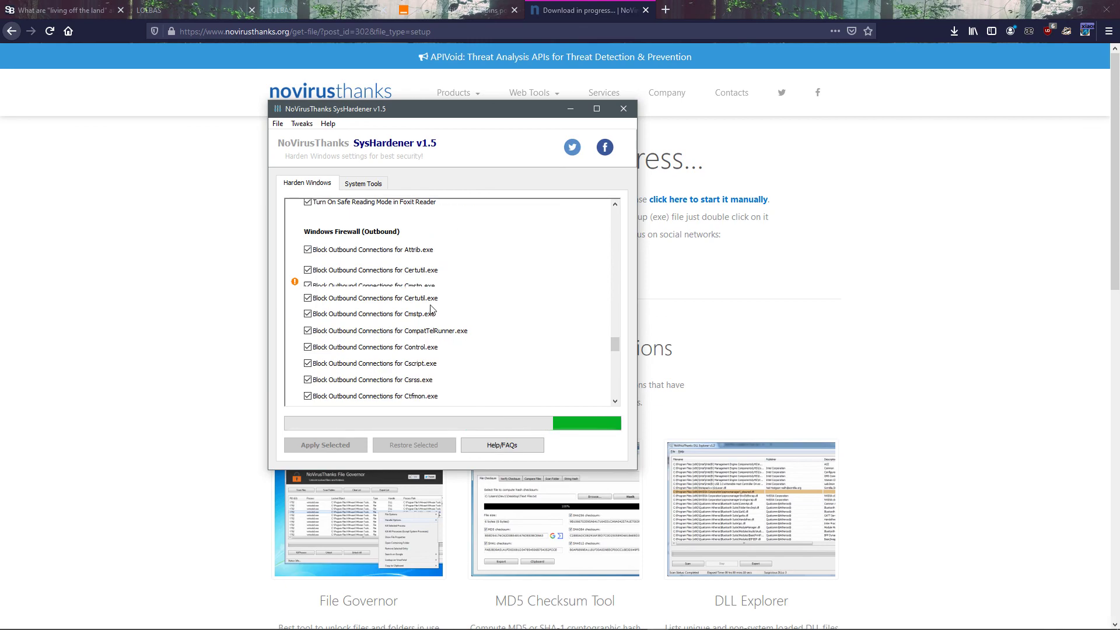
scroll(432, 309, up, 4)
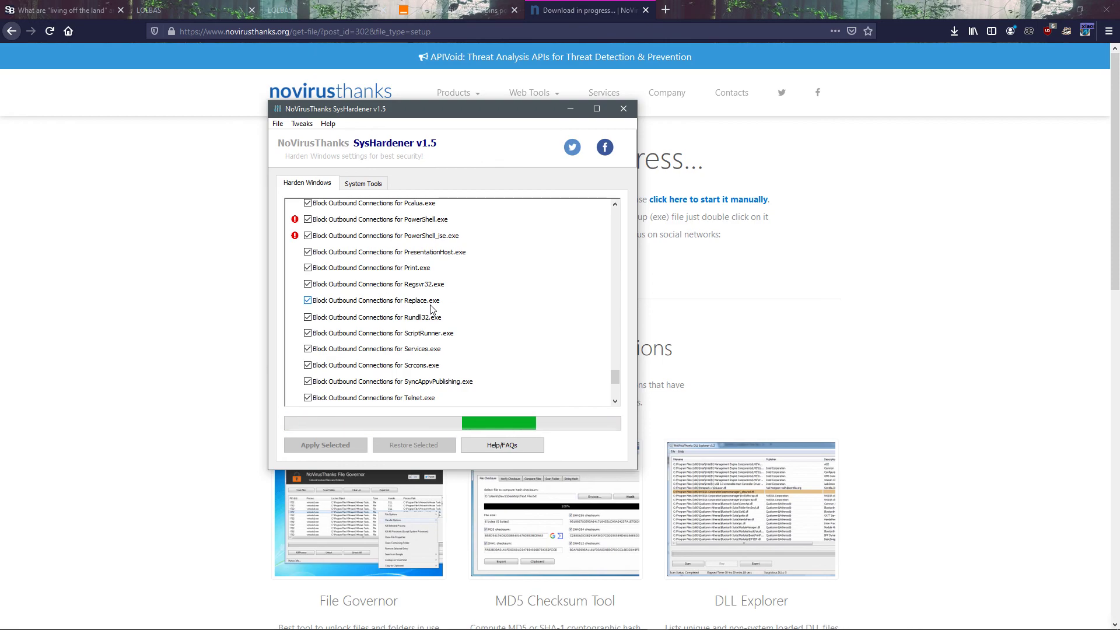
scroll(432, 309, up, 6)
scroll(410, 326, up, 5)
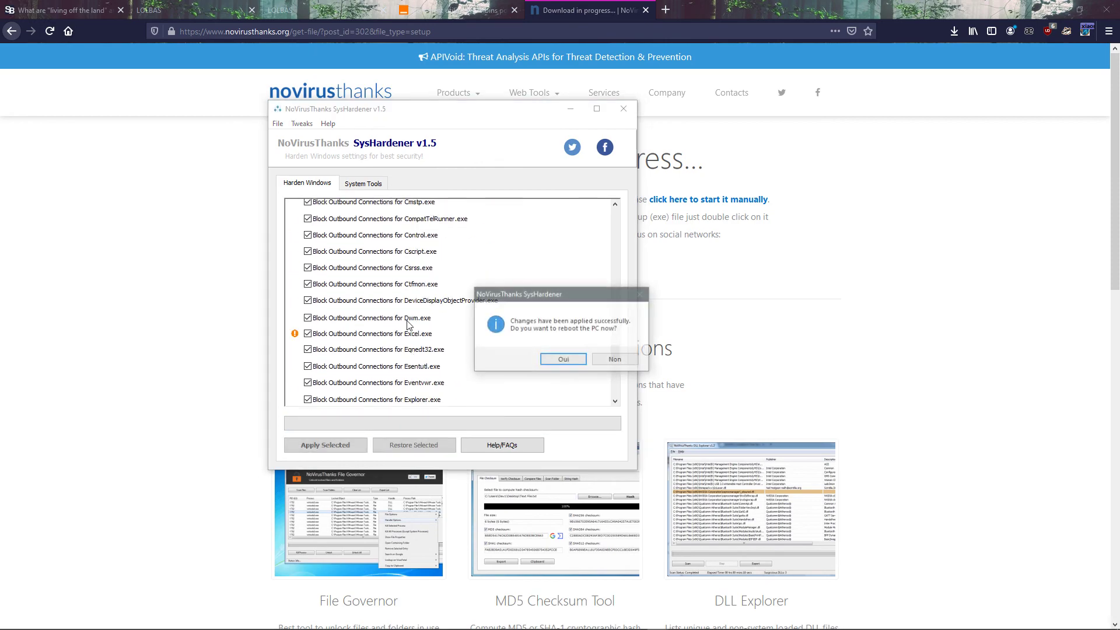
click(612, 364)
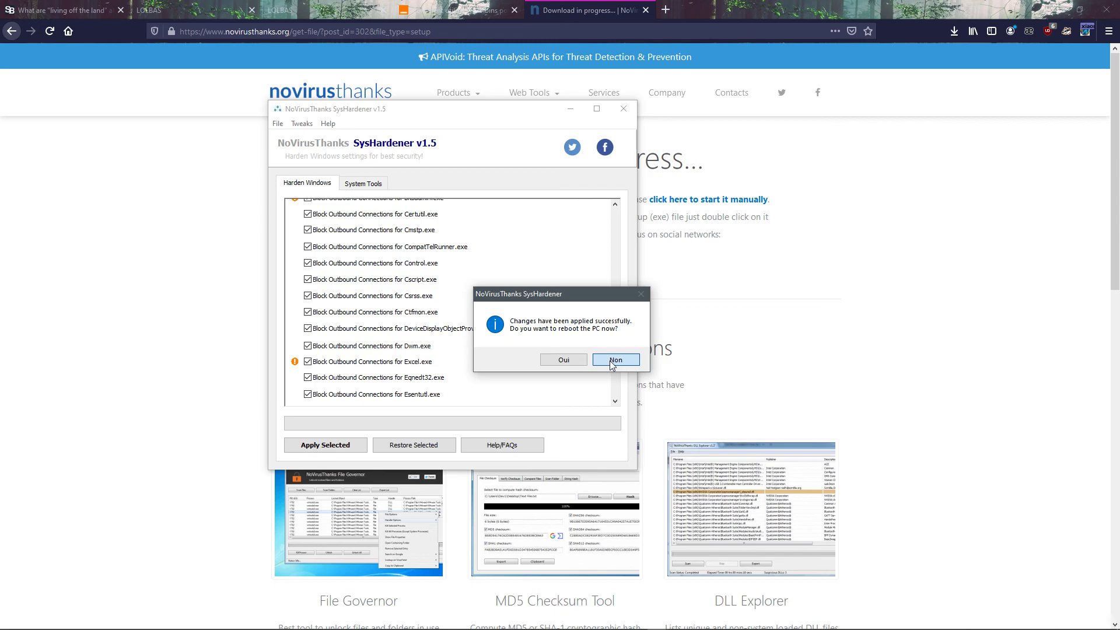
click(607, 359)
scroll(426, 290, down, 10)
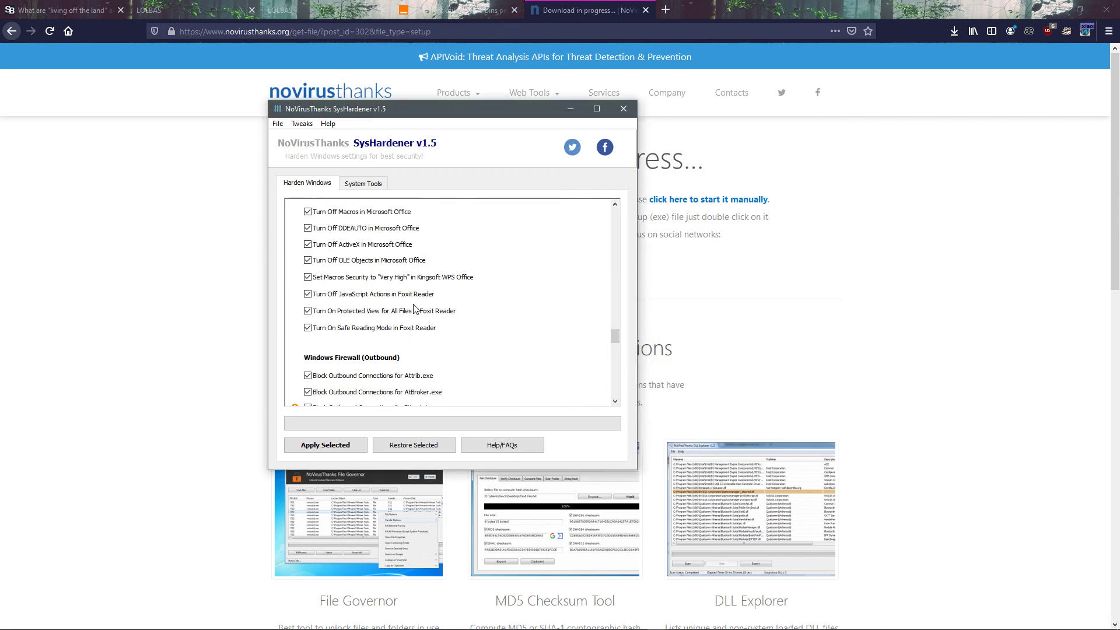
scroll(426, 280, down, 15)
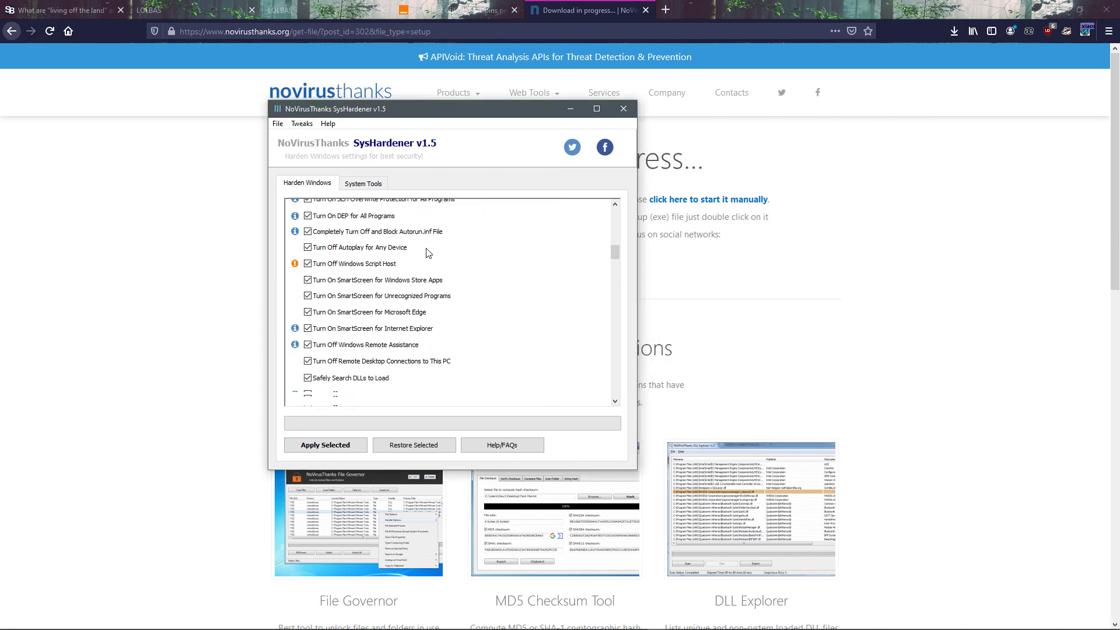
scroll(427, 254, down, 10)
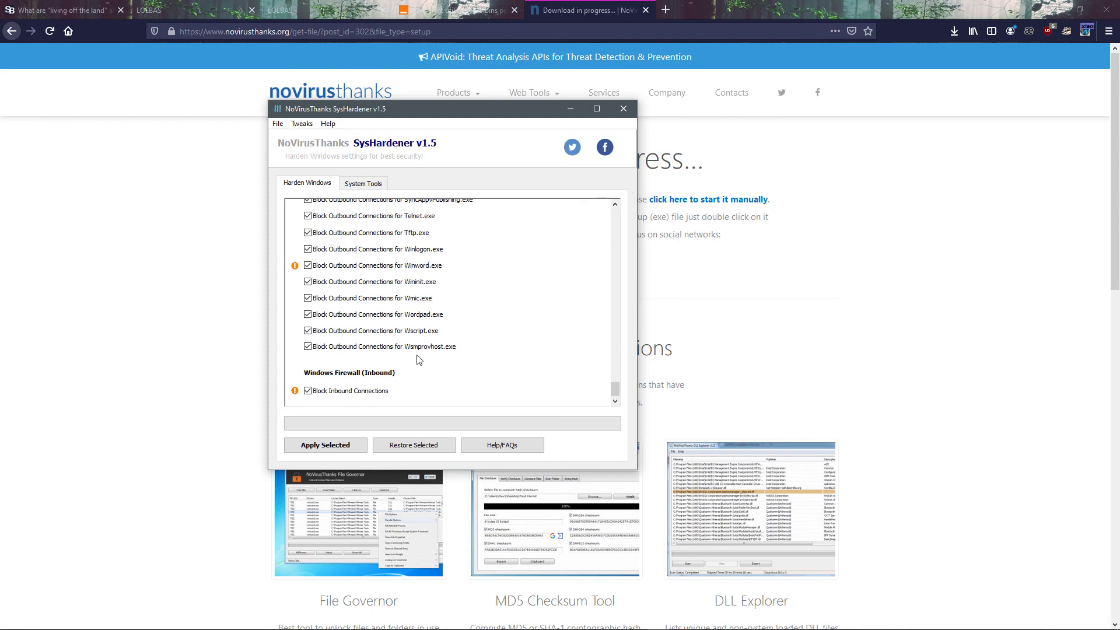